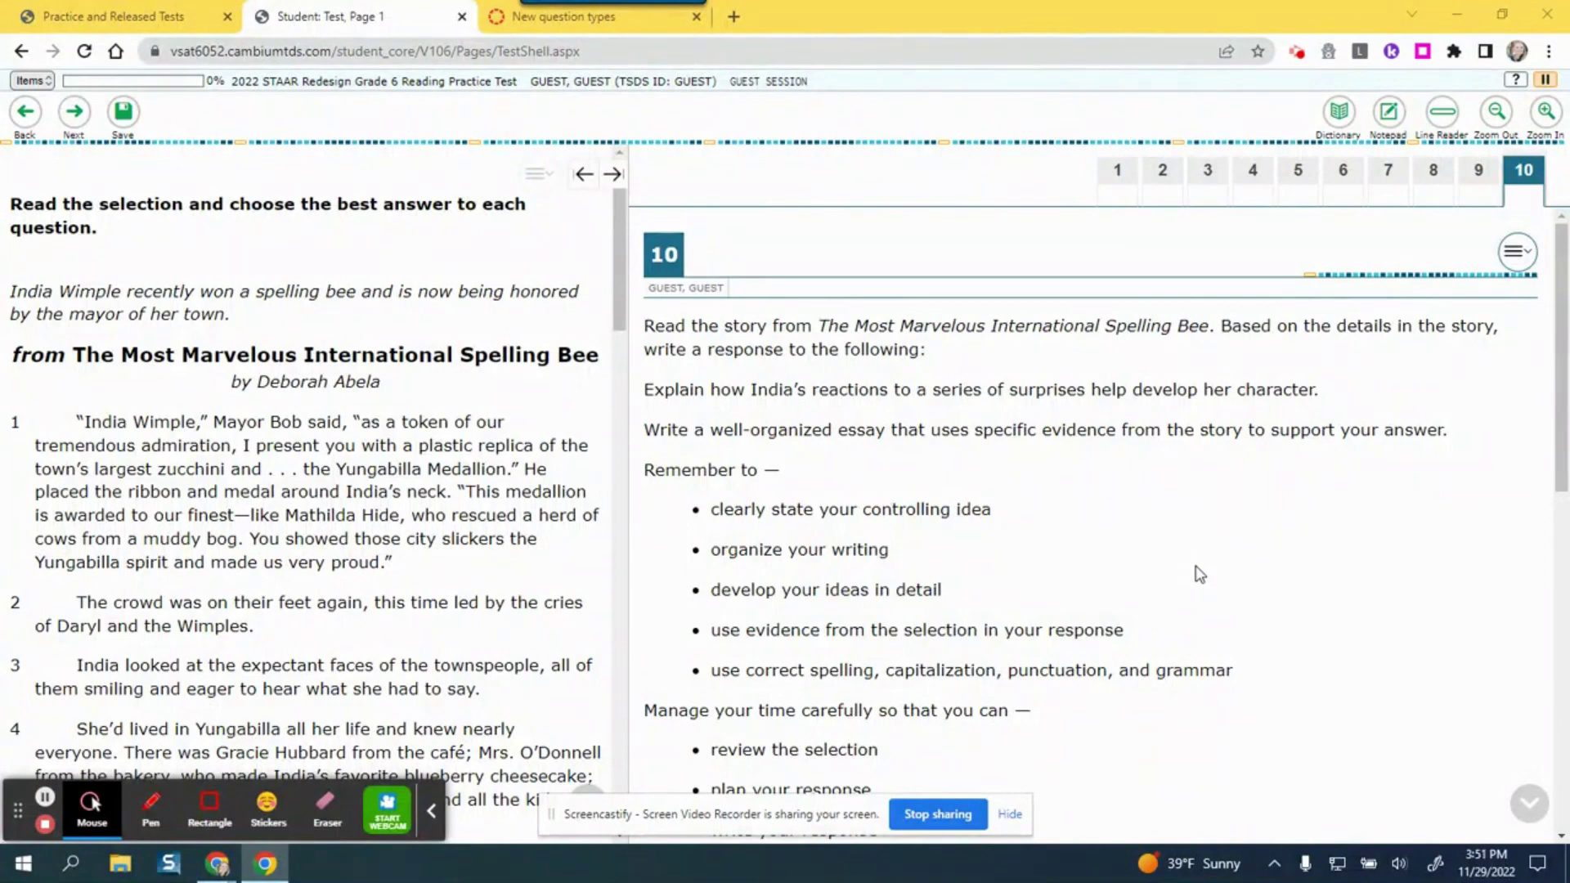
Examine question 10 of the practice test, including its essay prompt, writing reminders and response box
scroll(1200, 574, "down", 5)
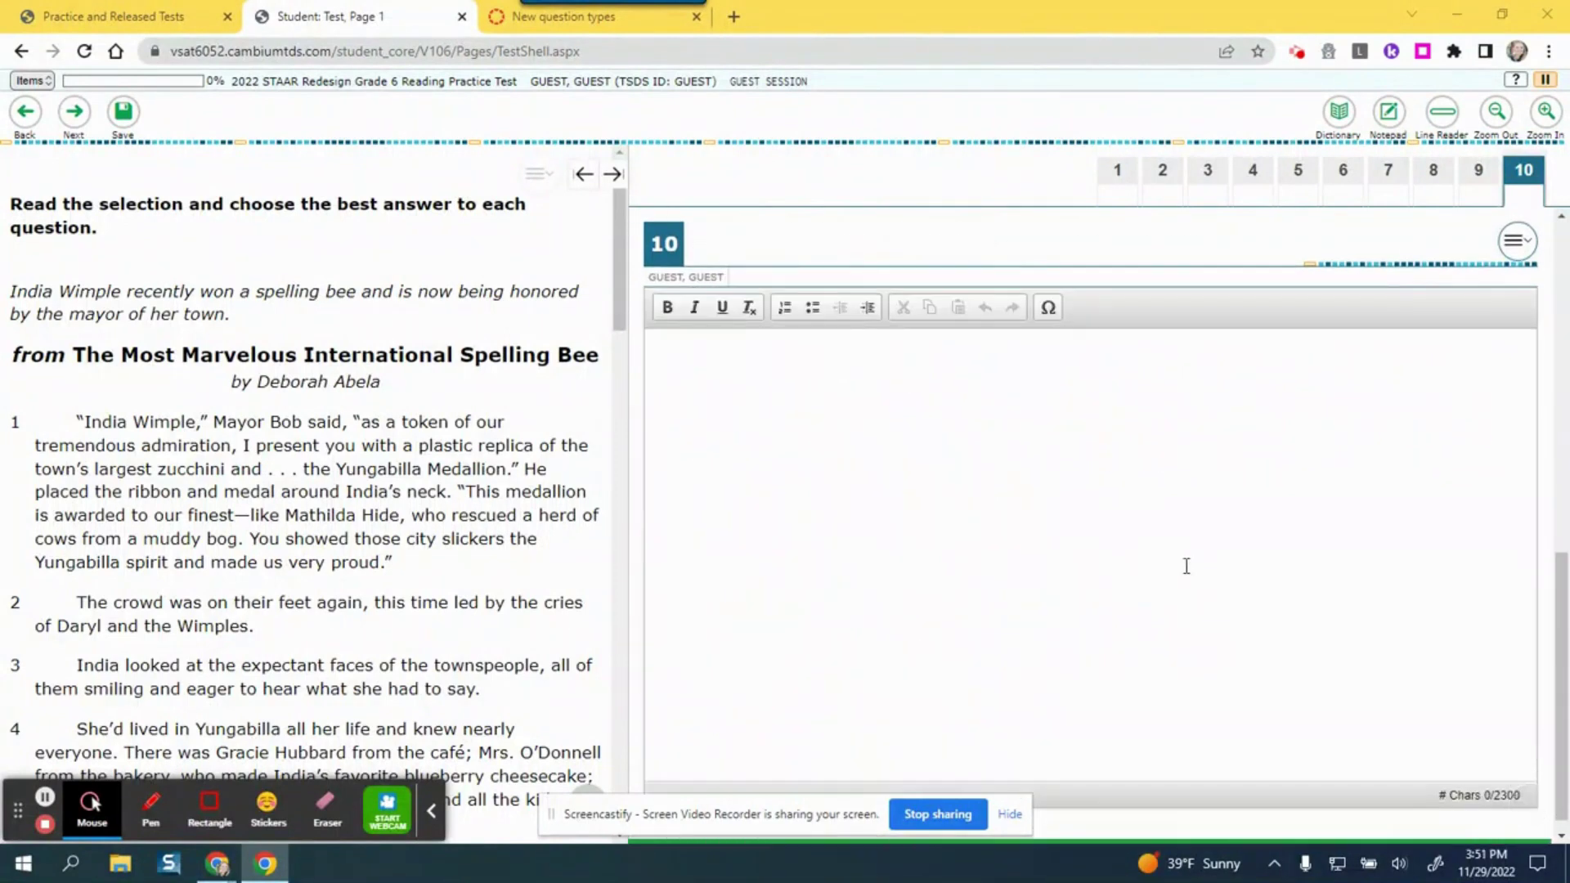
scroll(1175, 565, "down", 1)
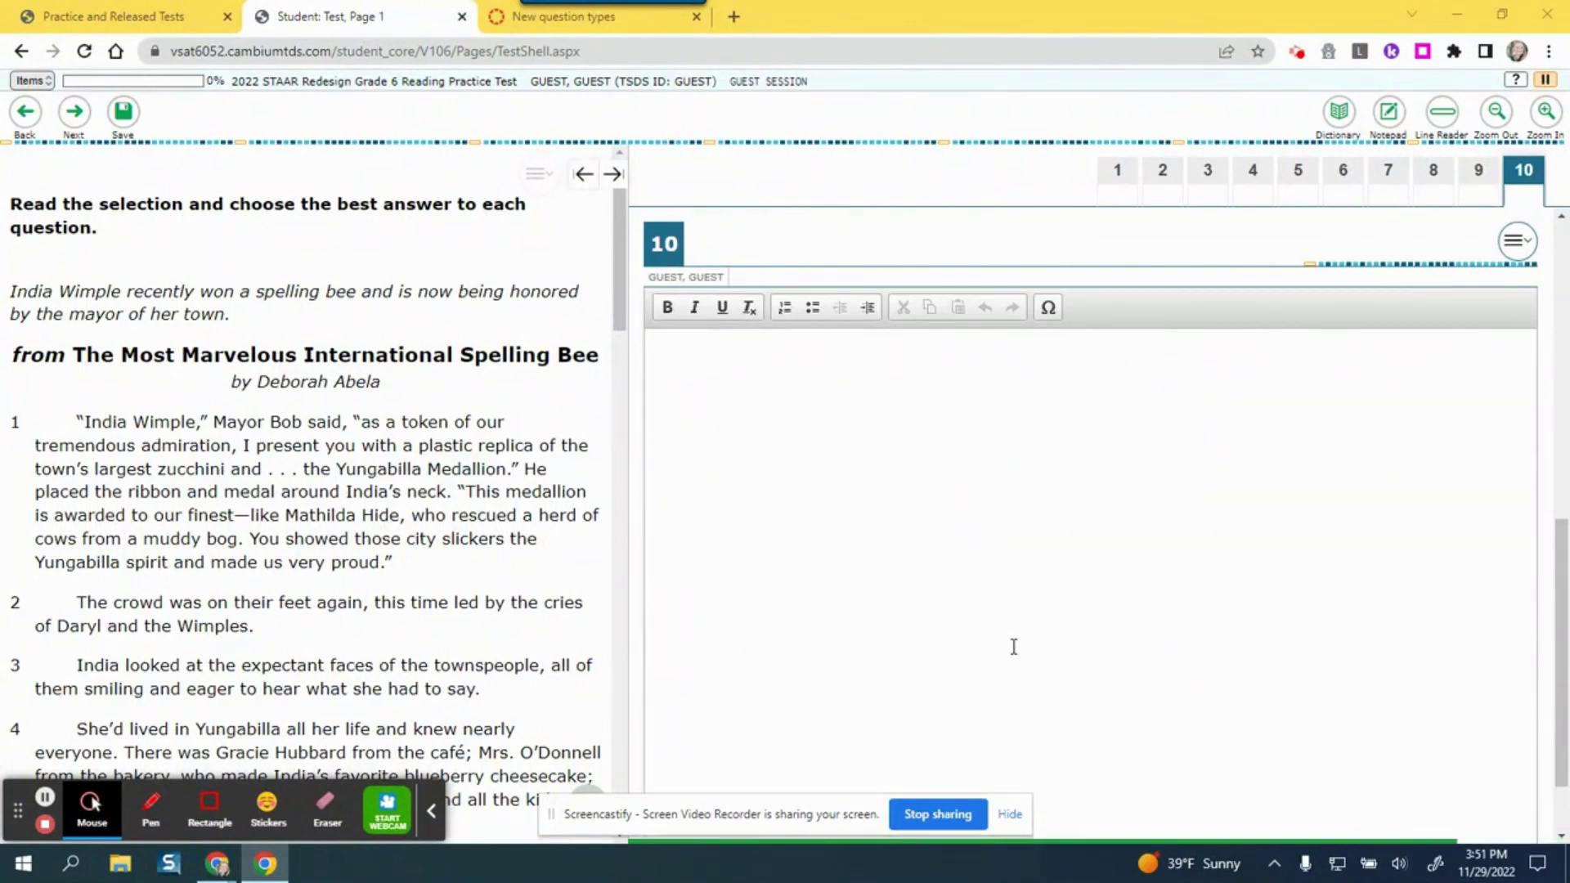
scroll(1013, 647, "up", 3)
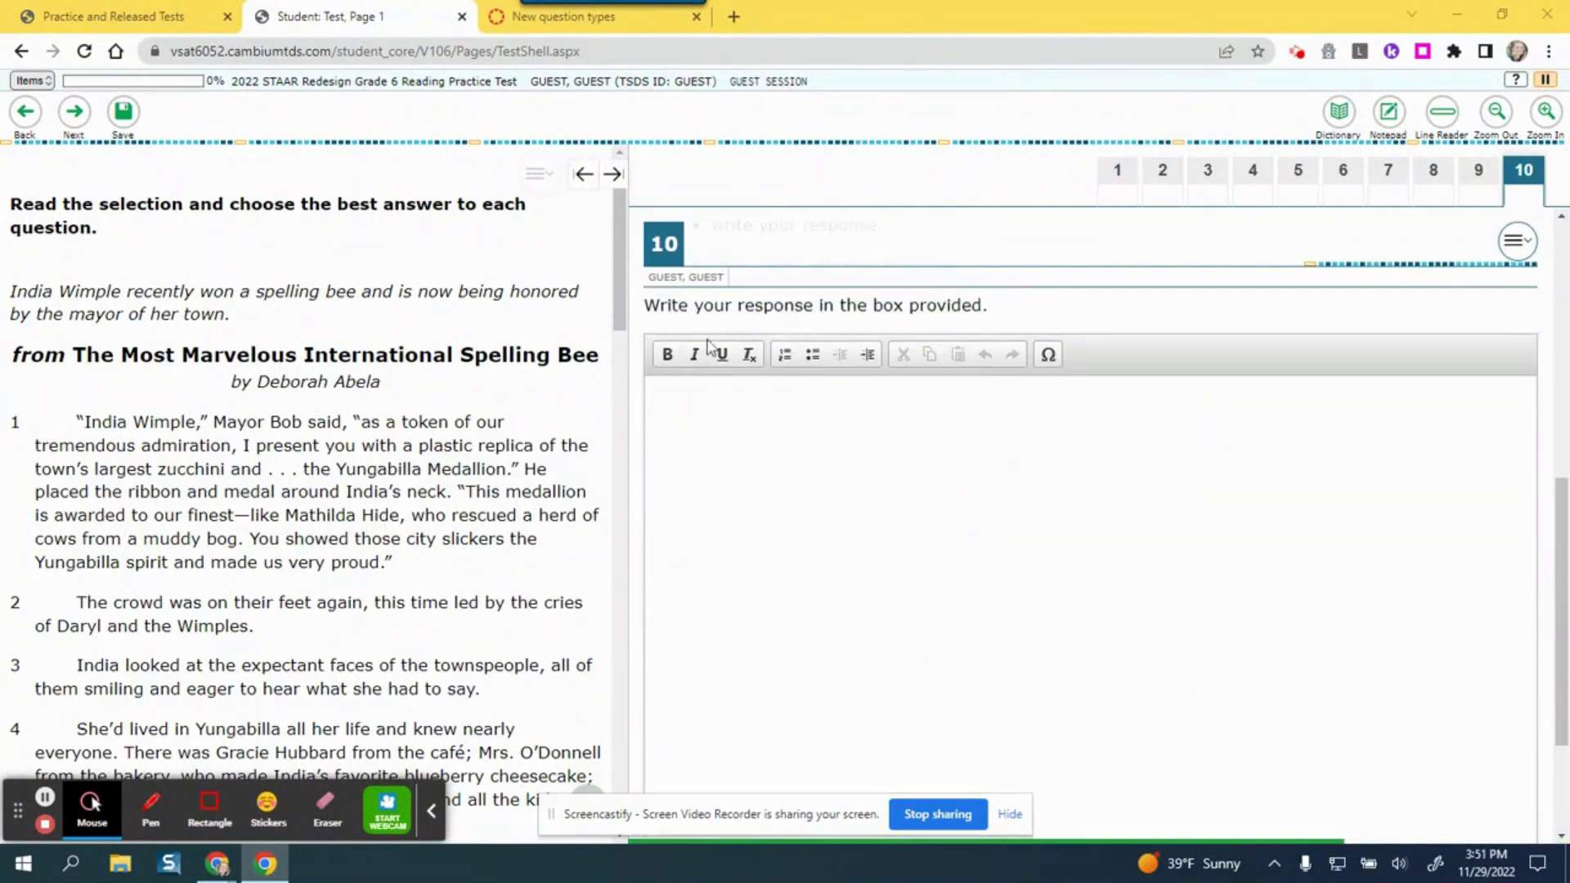
scroll(903, 381, "up", 3)
scroll(960, 578, "up", 7)
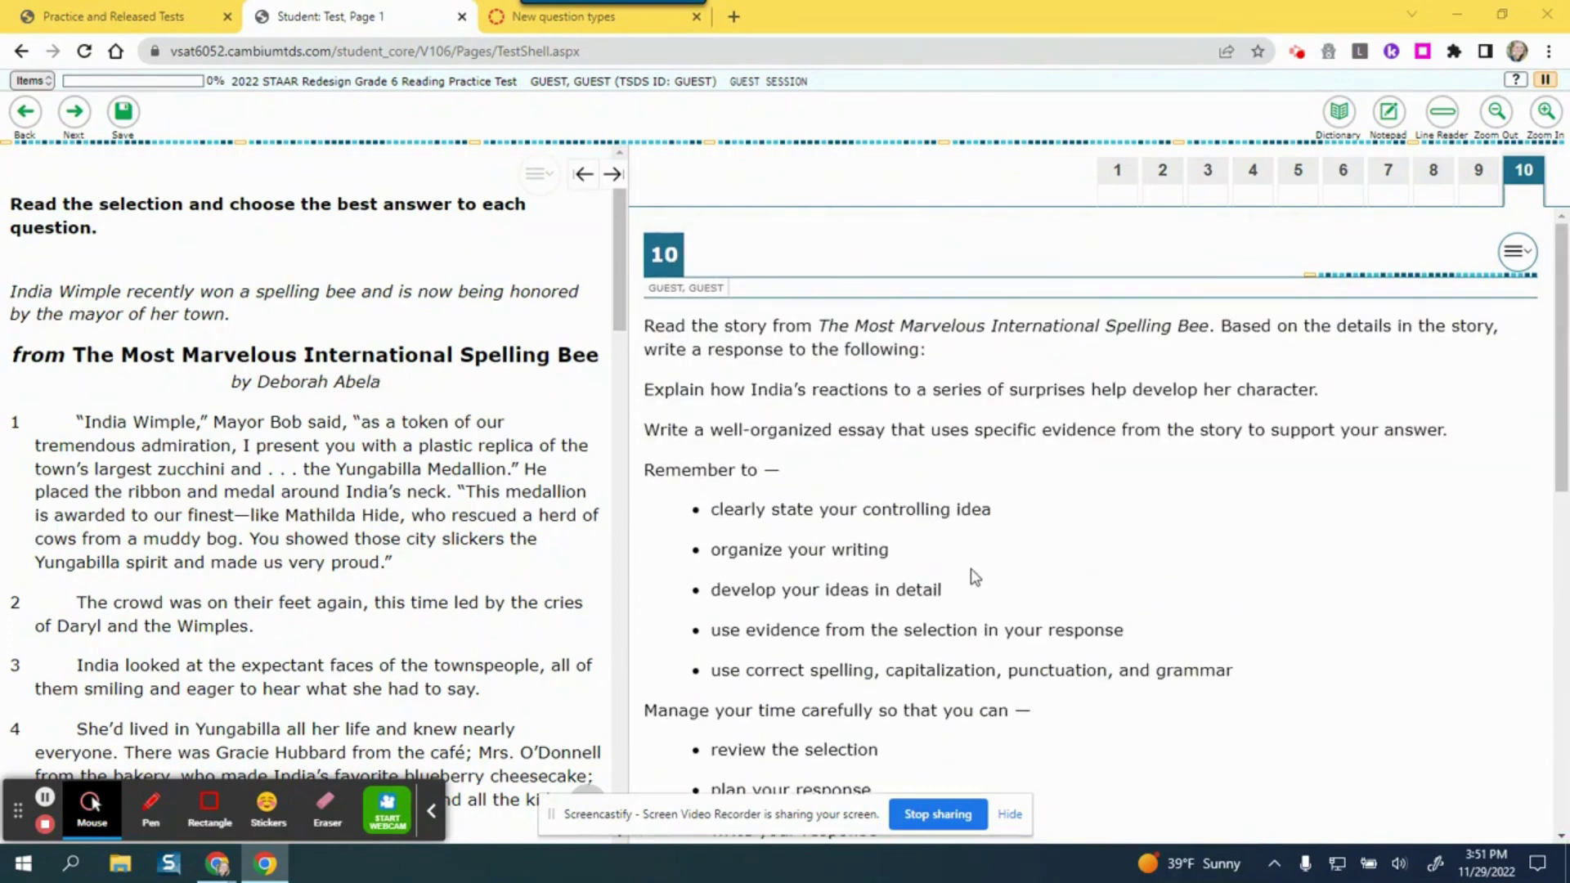
scroll(932, 583, "down", 10)
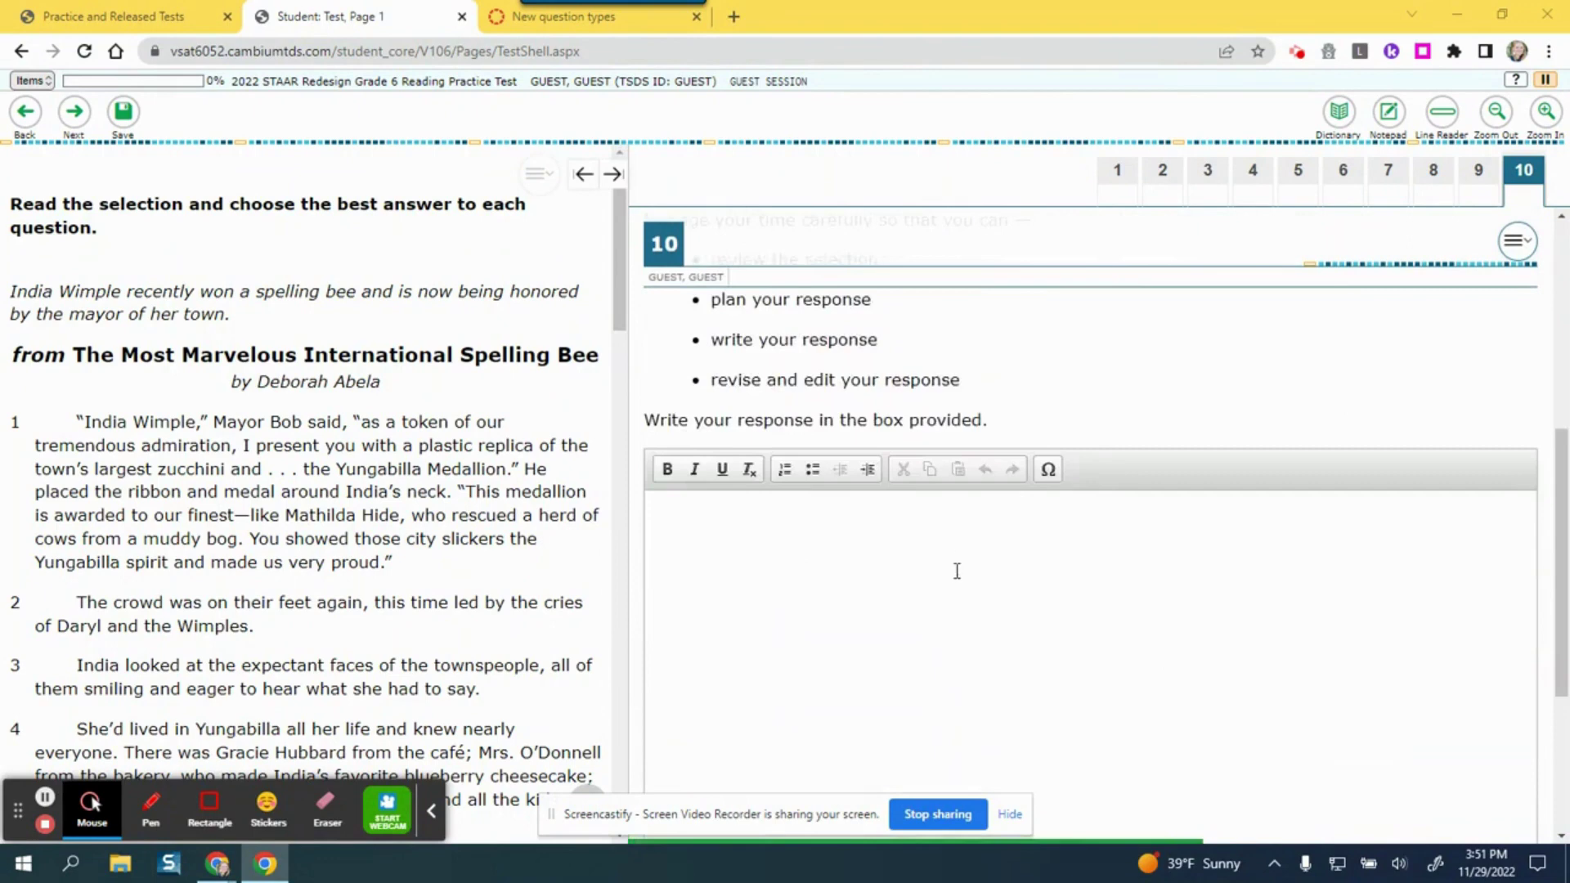
scroll(957, 584, "down", 3)
scroll(955, 585, "up", 1)
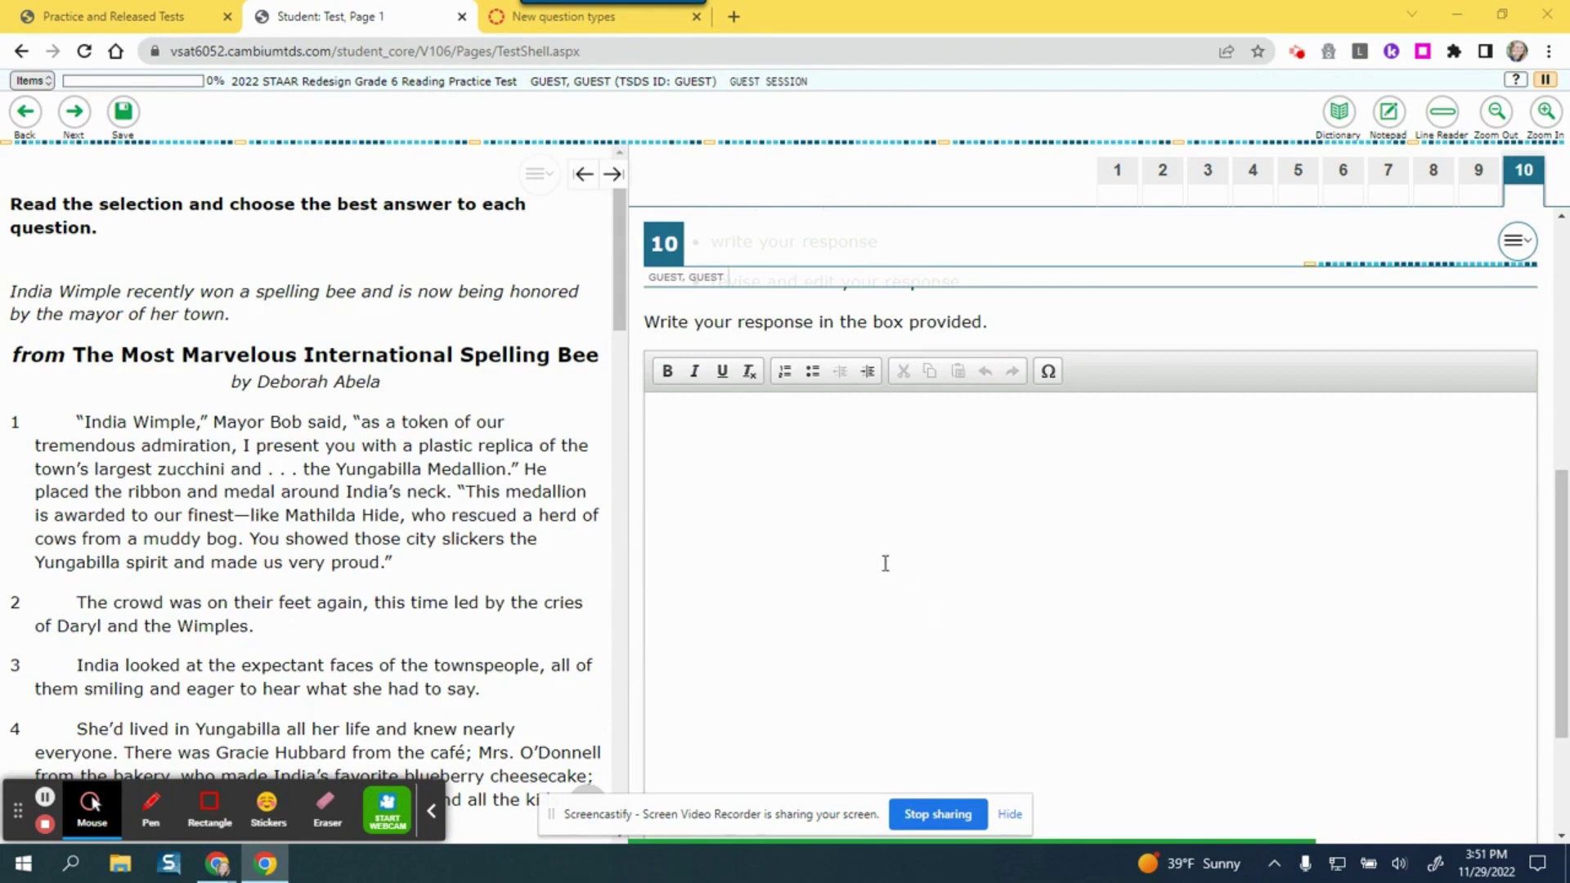
Switch to the "New question types" quiz in Canvas and add an Essay question after question 2 with the prompt "Enter the writing prompt here."
left_click(564, 17)
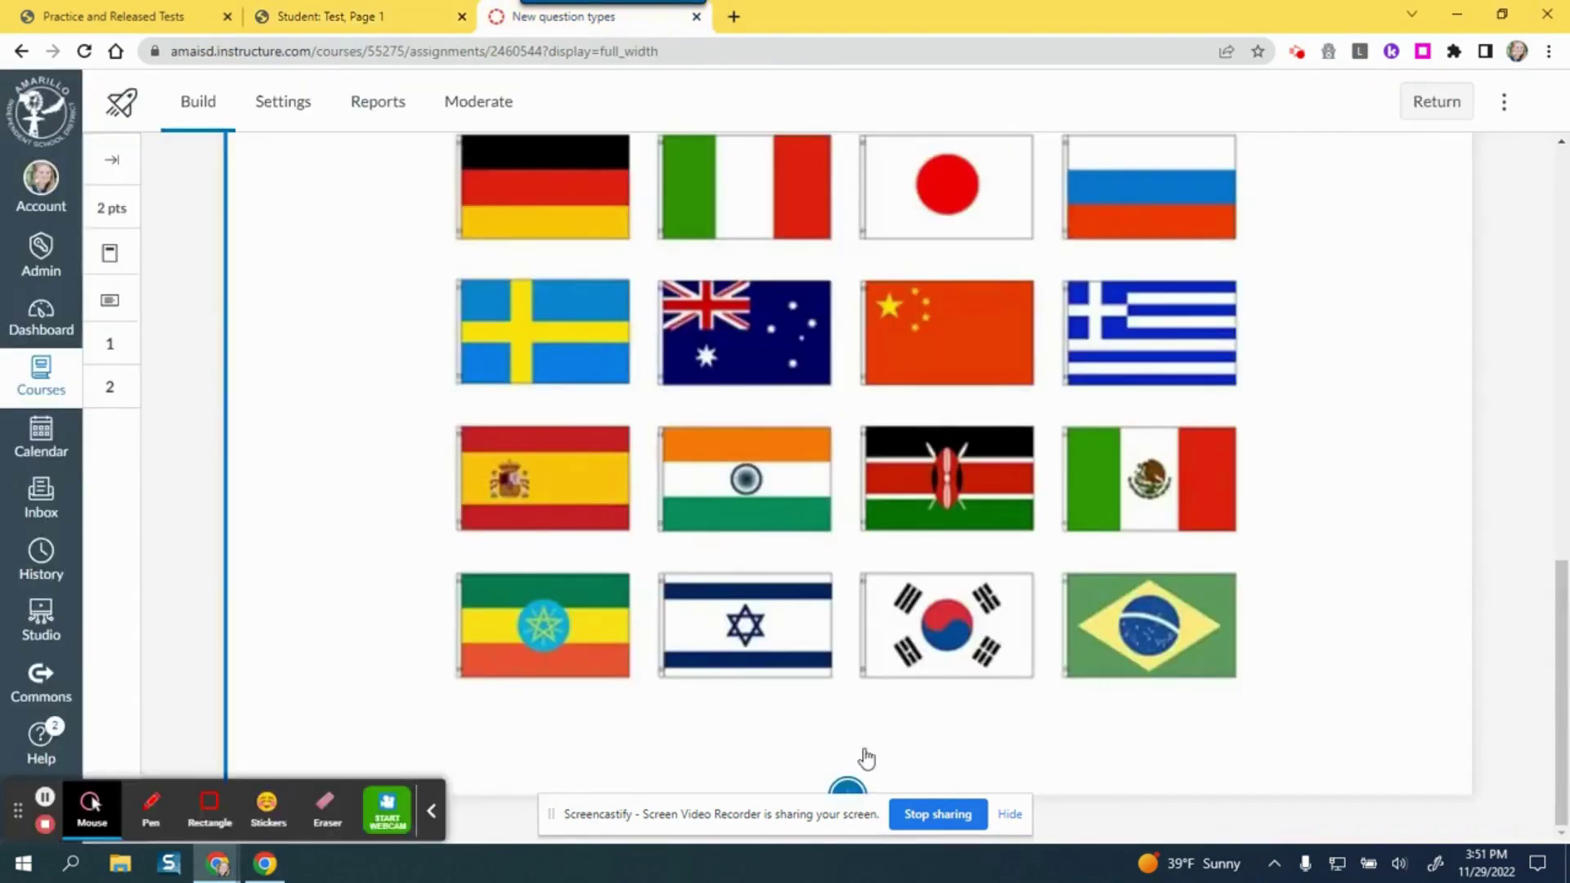
left_click(431, 810)
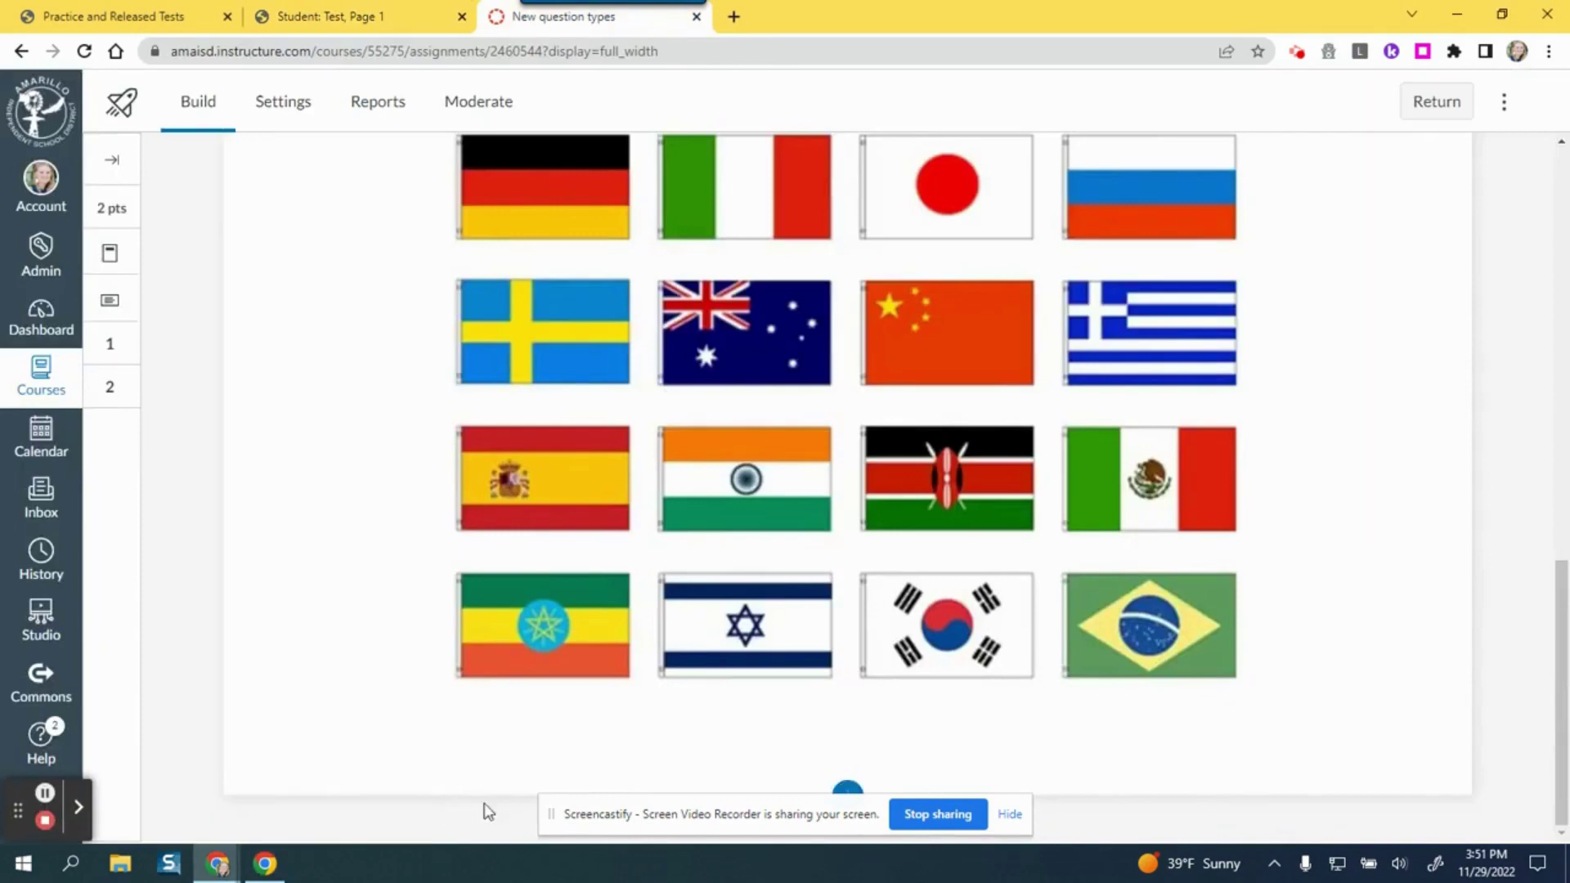
left_click(1009, 814)
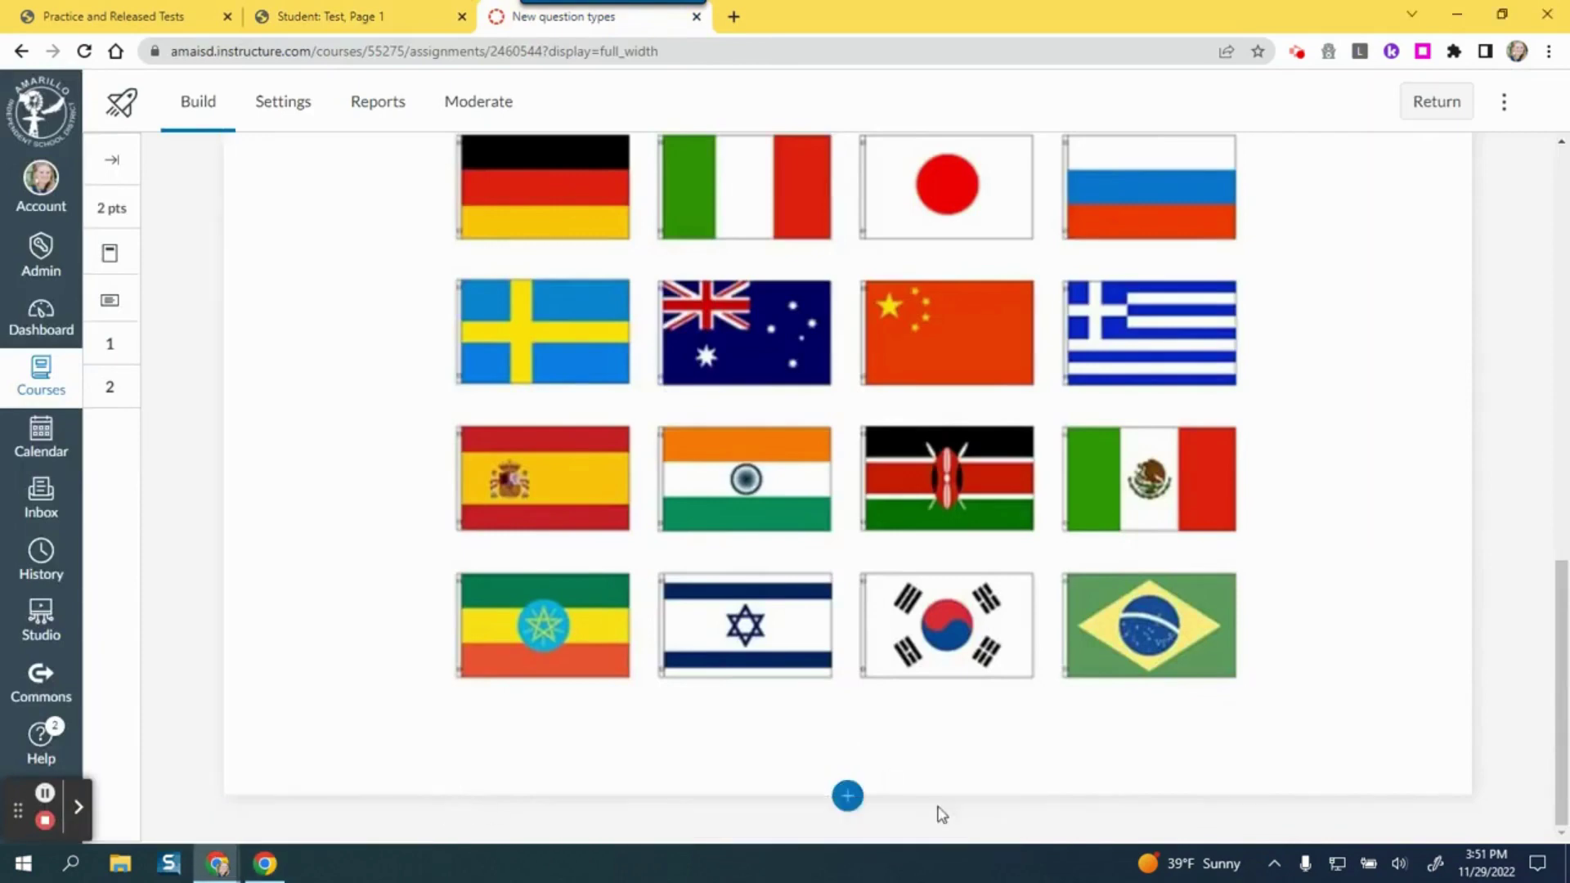
left_click(848, 797)
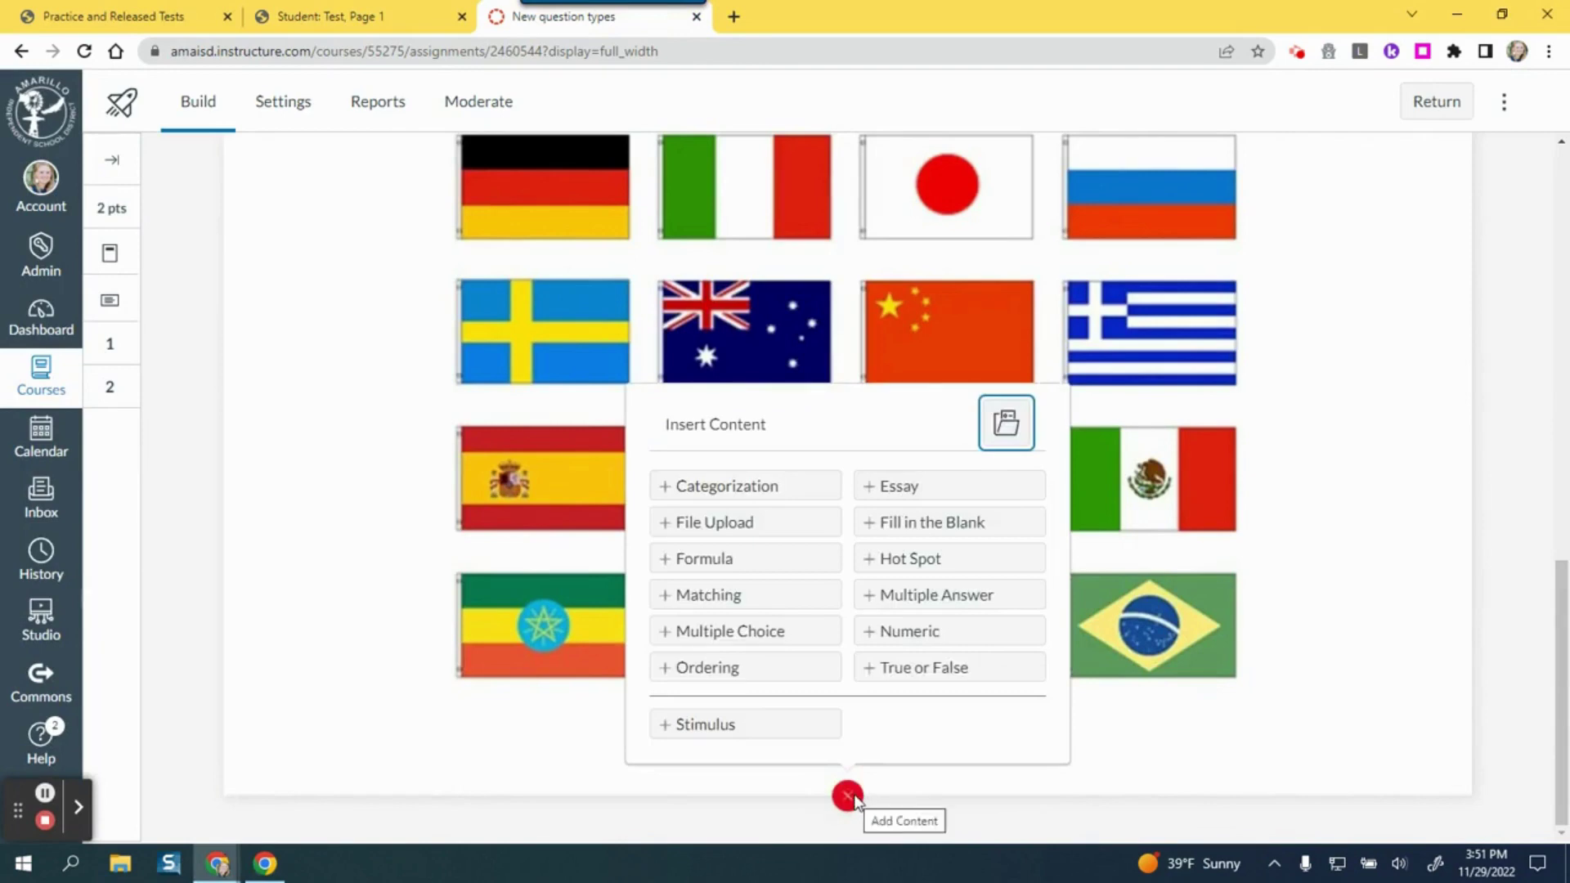
left_click(913, 490)
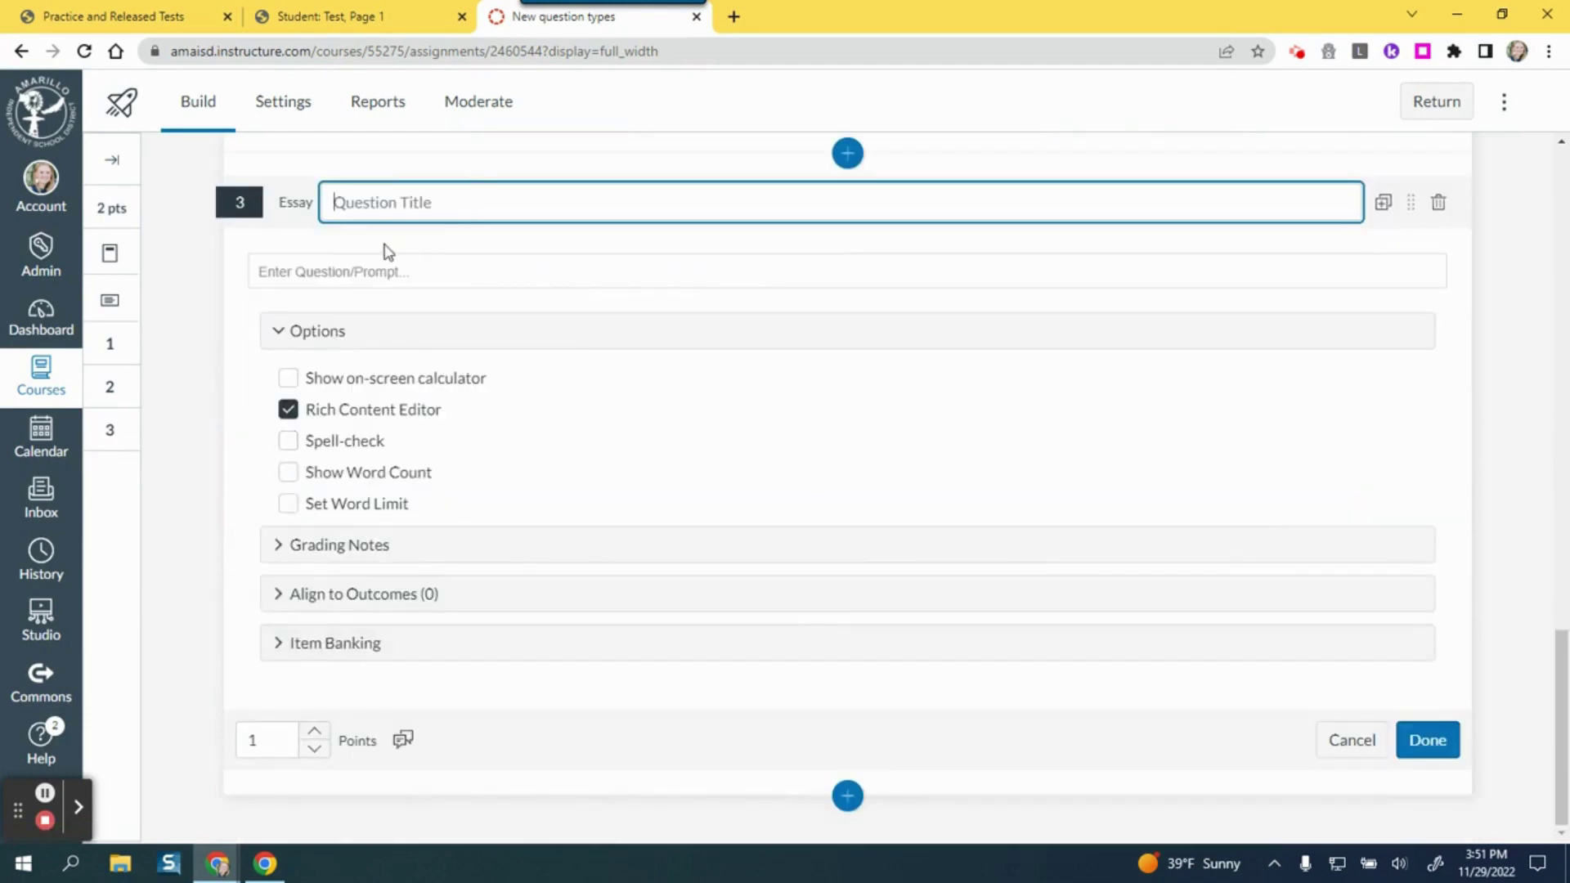
left_click(385, 272)
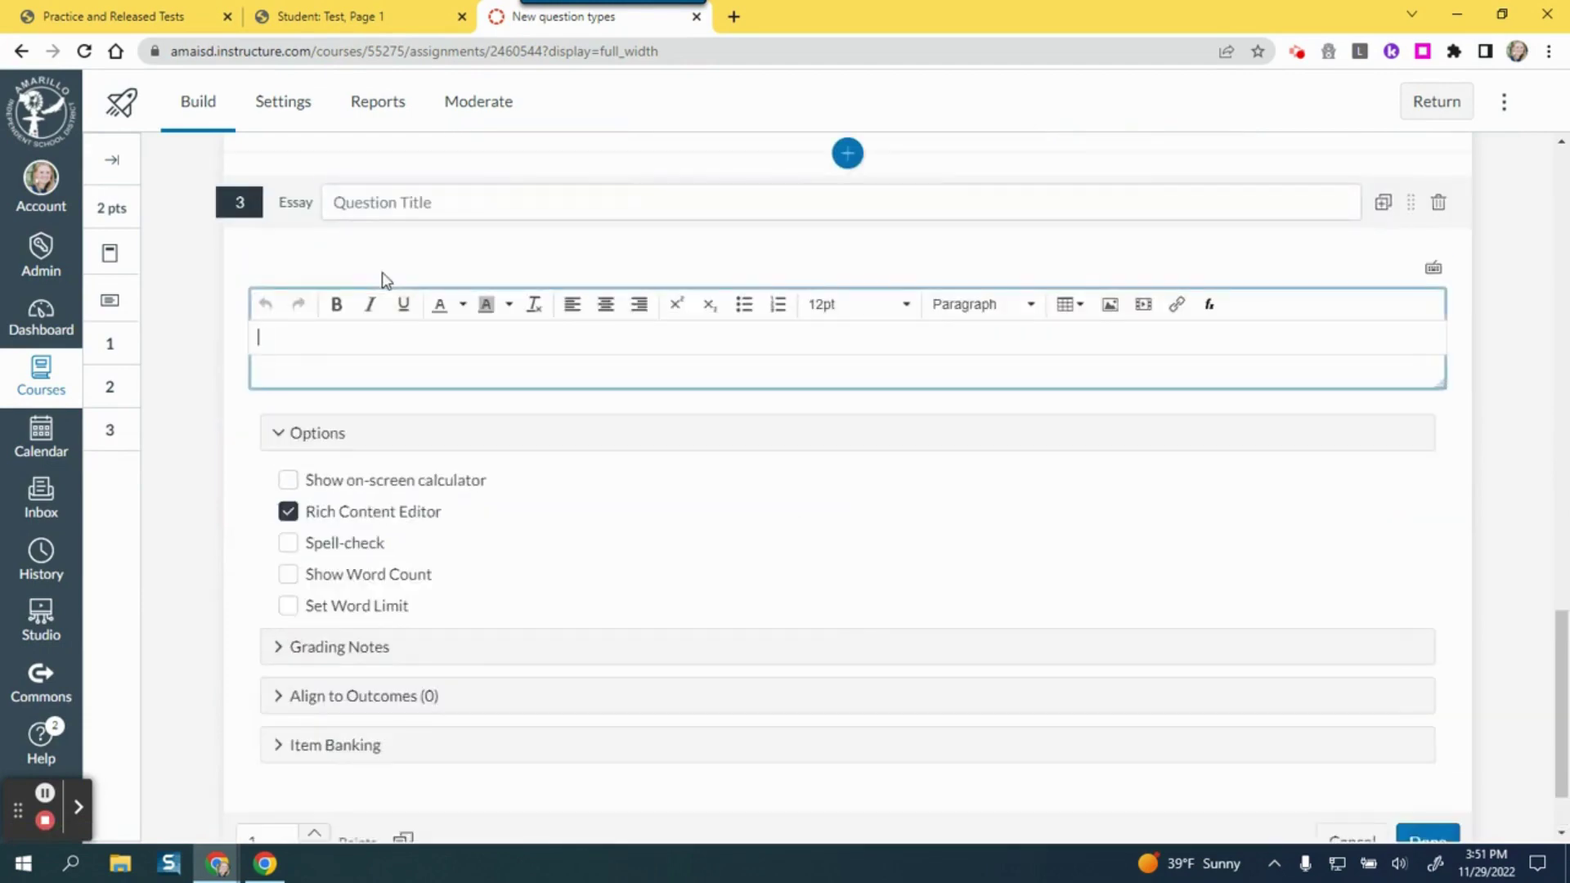
type("Enterethe writing prompt here.")
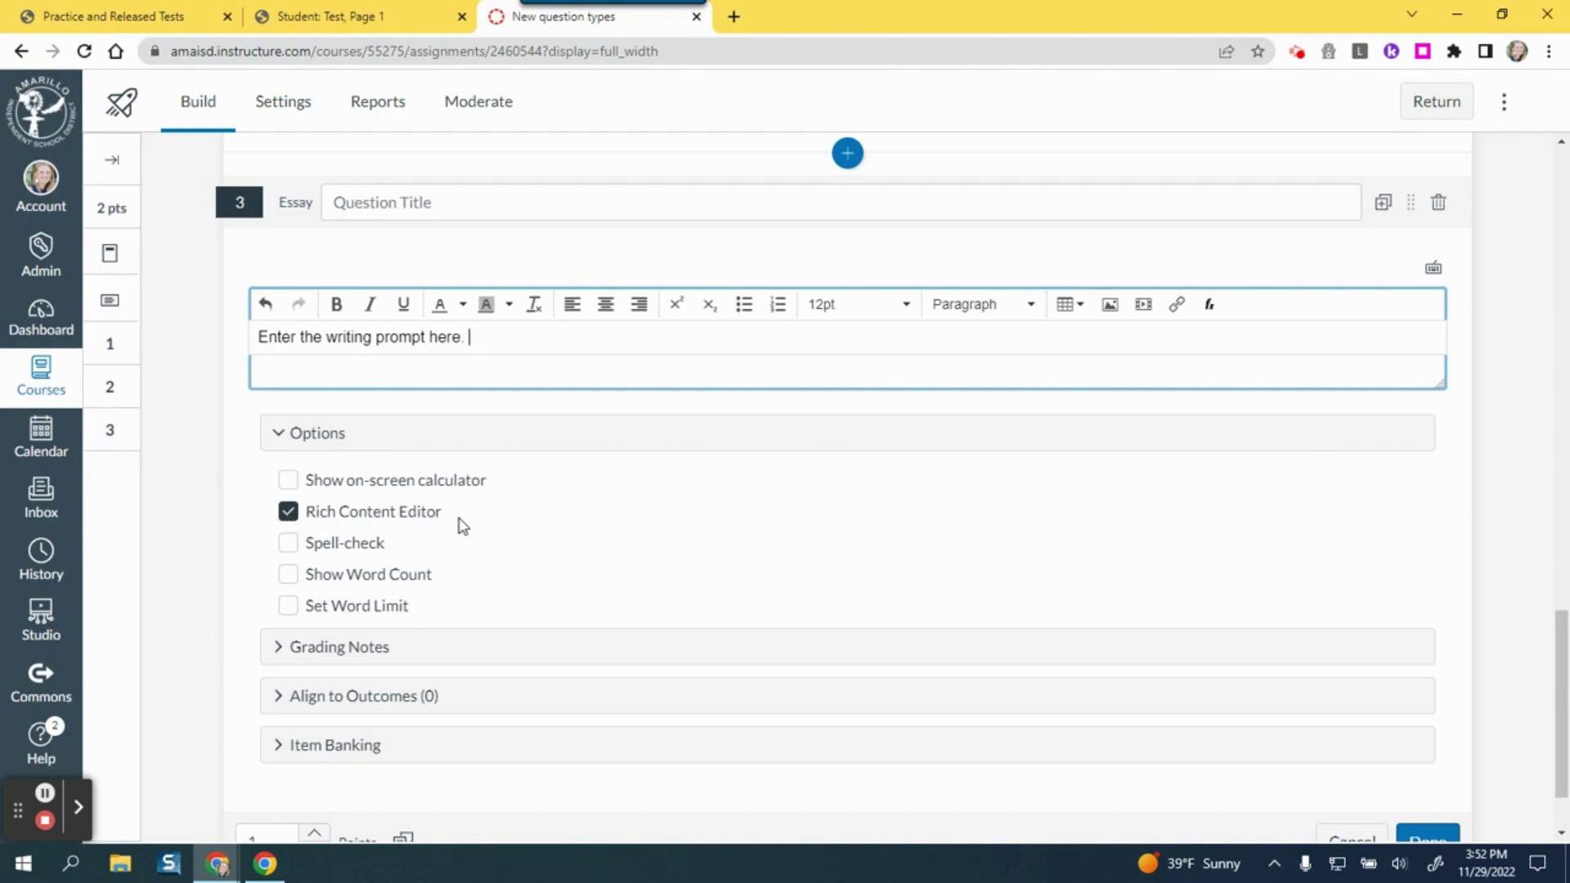
Try to save the essay question with Spell-check, Show Word Count and Set Word Limit enabled, leaving both word limits blank
scroll(458, 523, "down", 1)
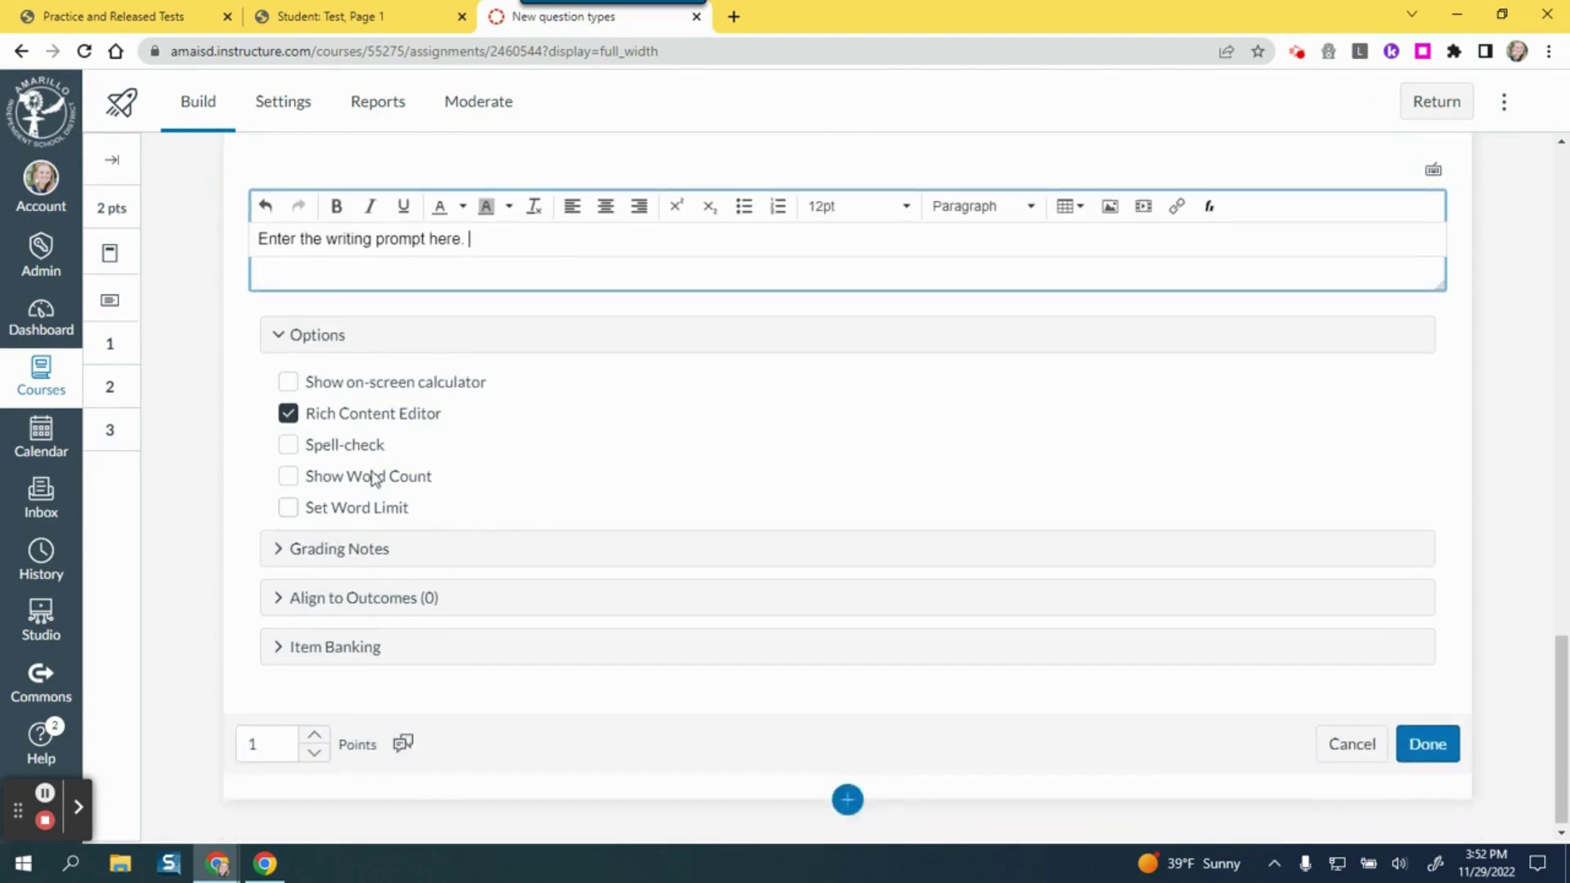
left_click(287, 449)
left_click(289, 475)
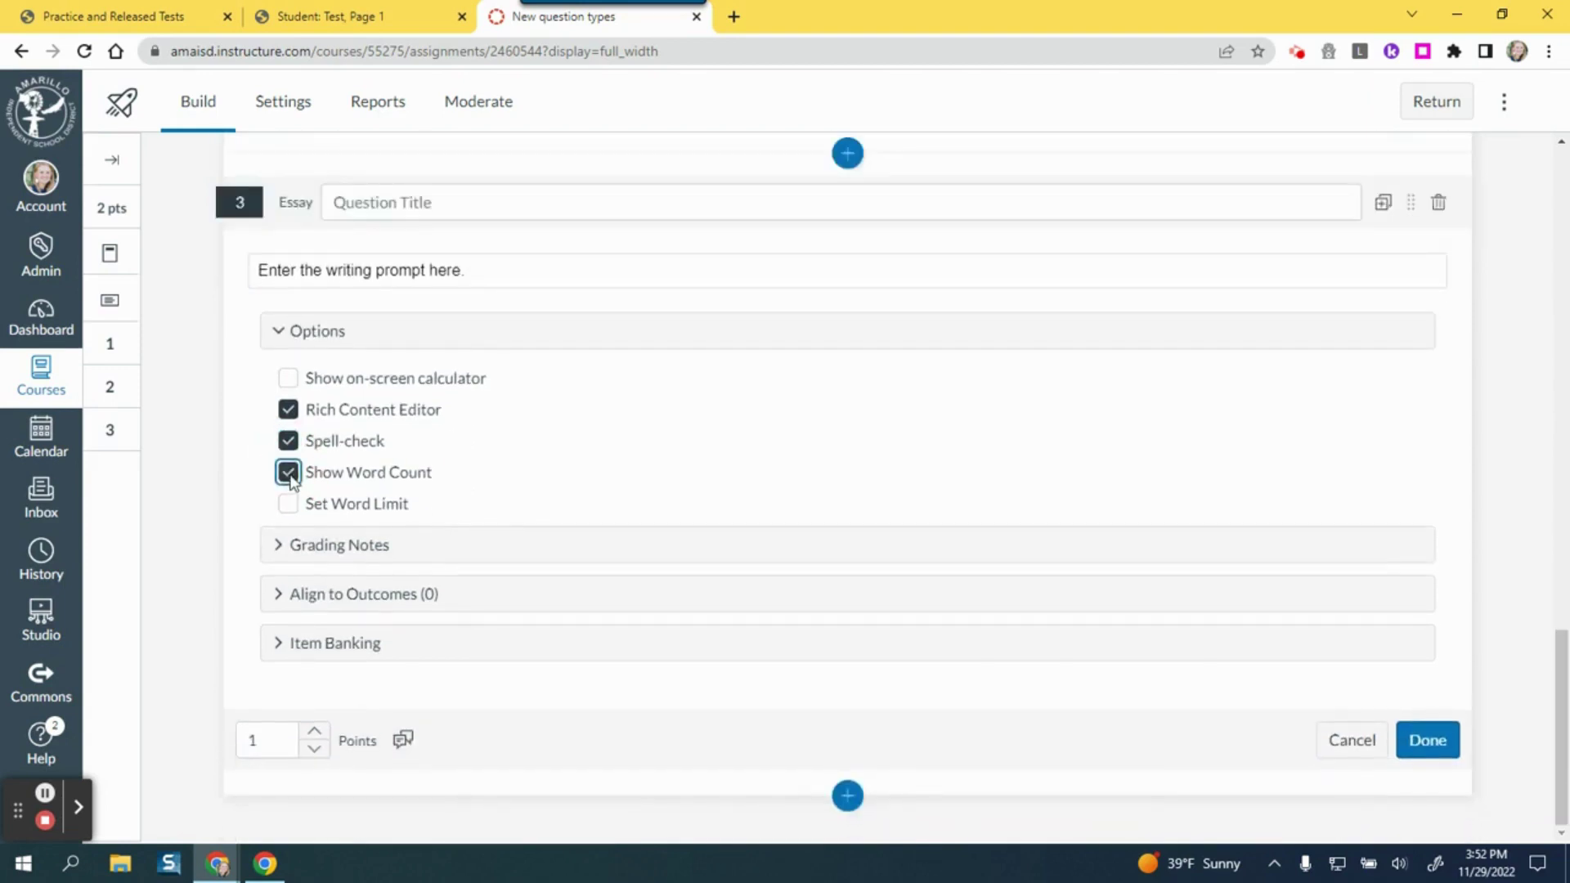
left_click(288, 505)
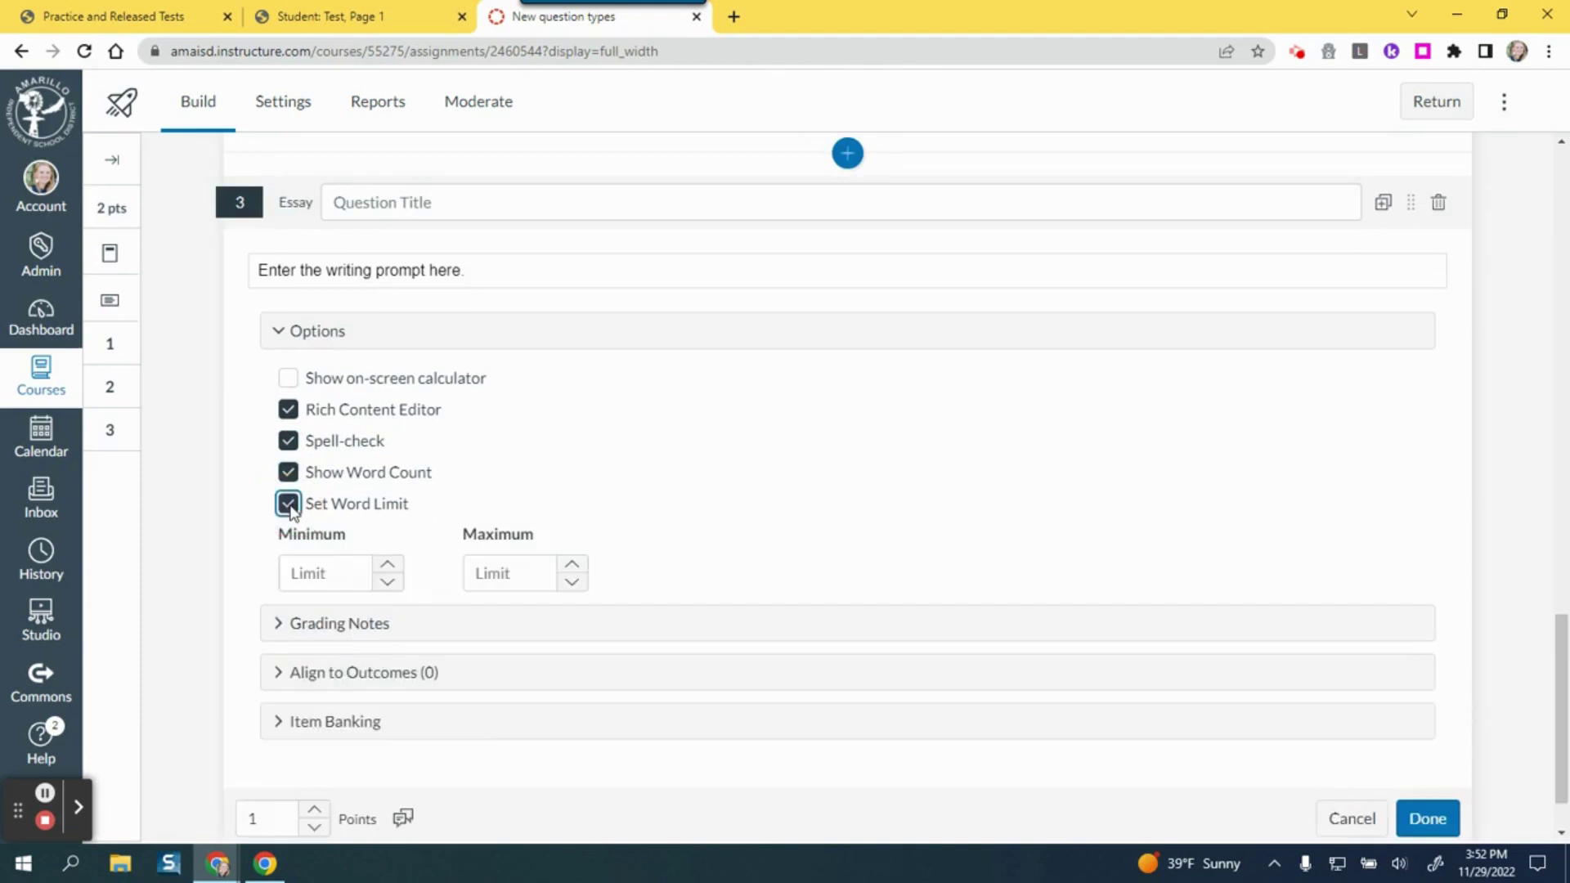
left_click(294, 633)
left_click(296, 637)
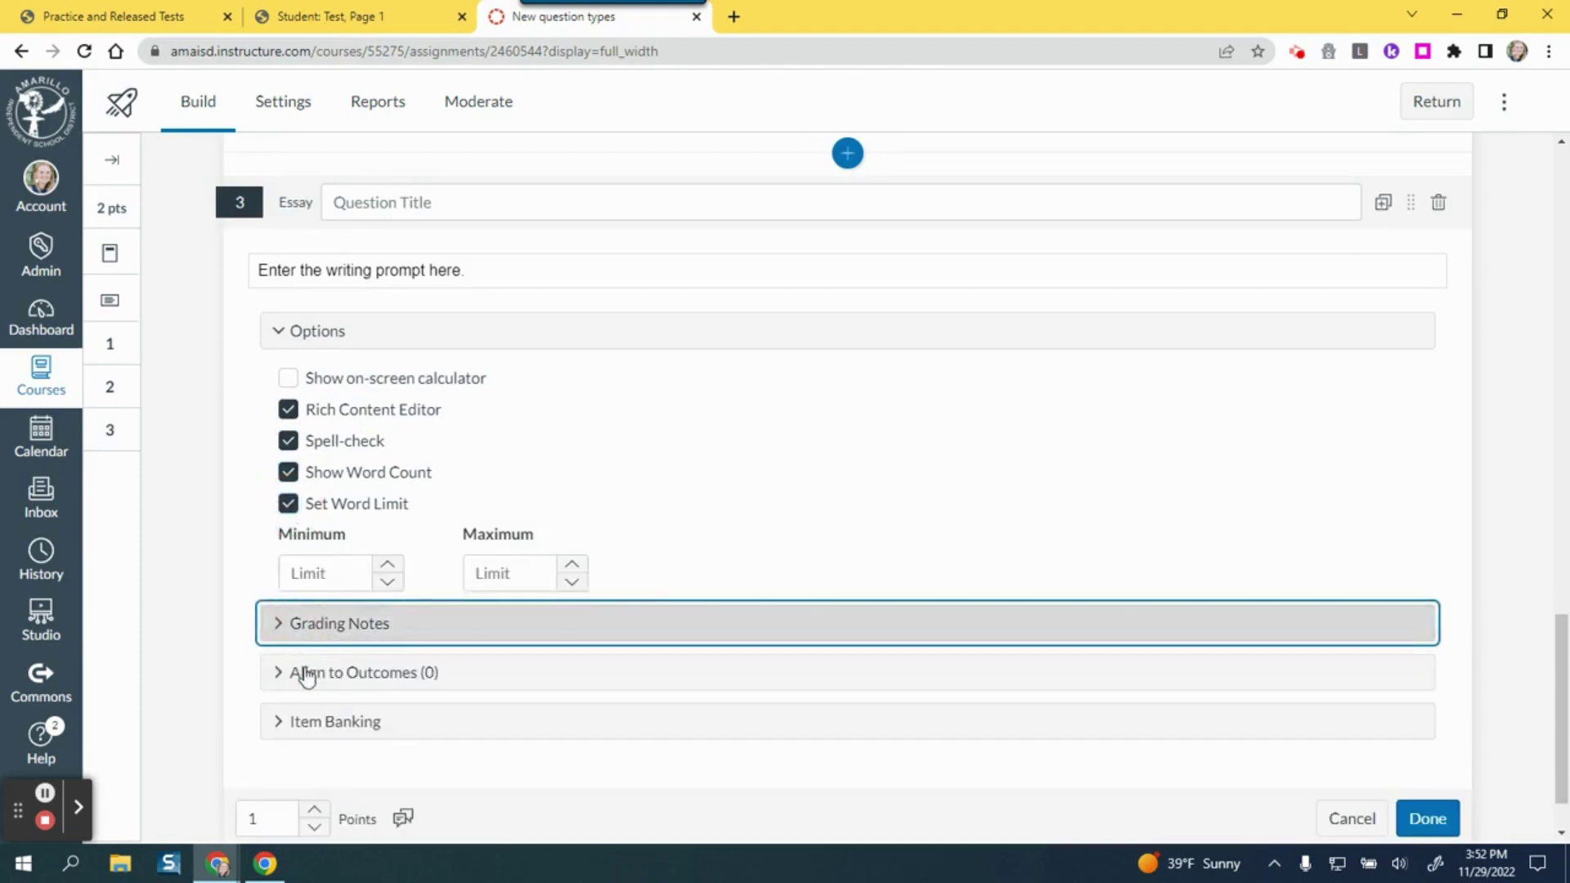
scroll(318, 734, "down", 1)
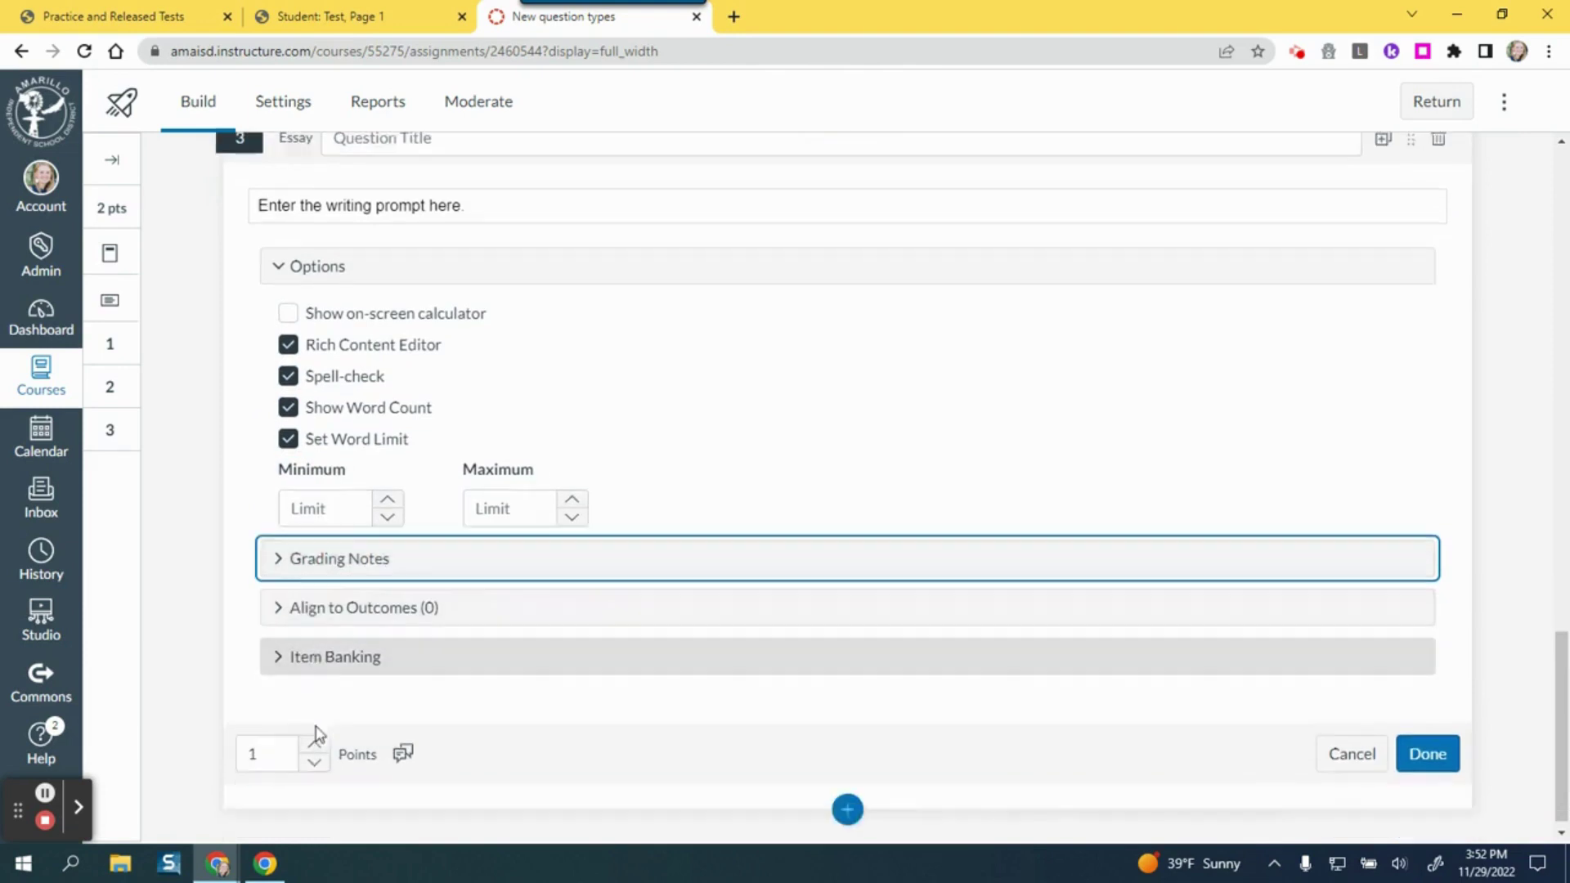
left_click(1427, 746)
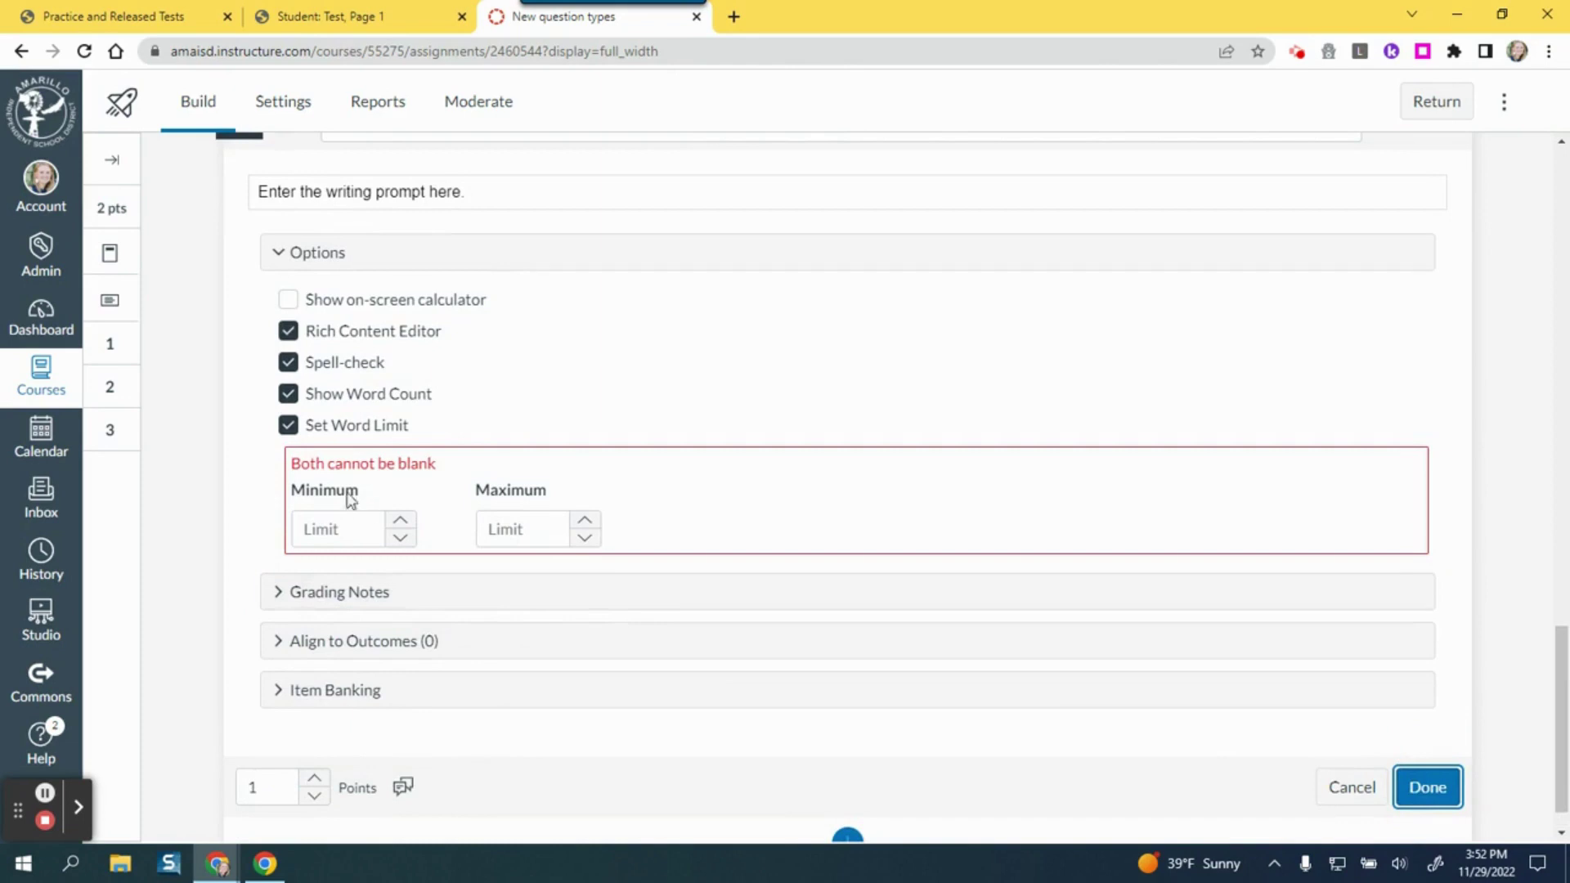
Disable Set Word Limit, Show Word Count and Spell-check for the essay question, and save it
left_click(288, 425)
left_click(289, 472)
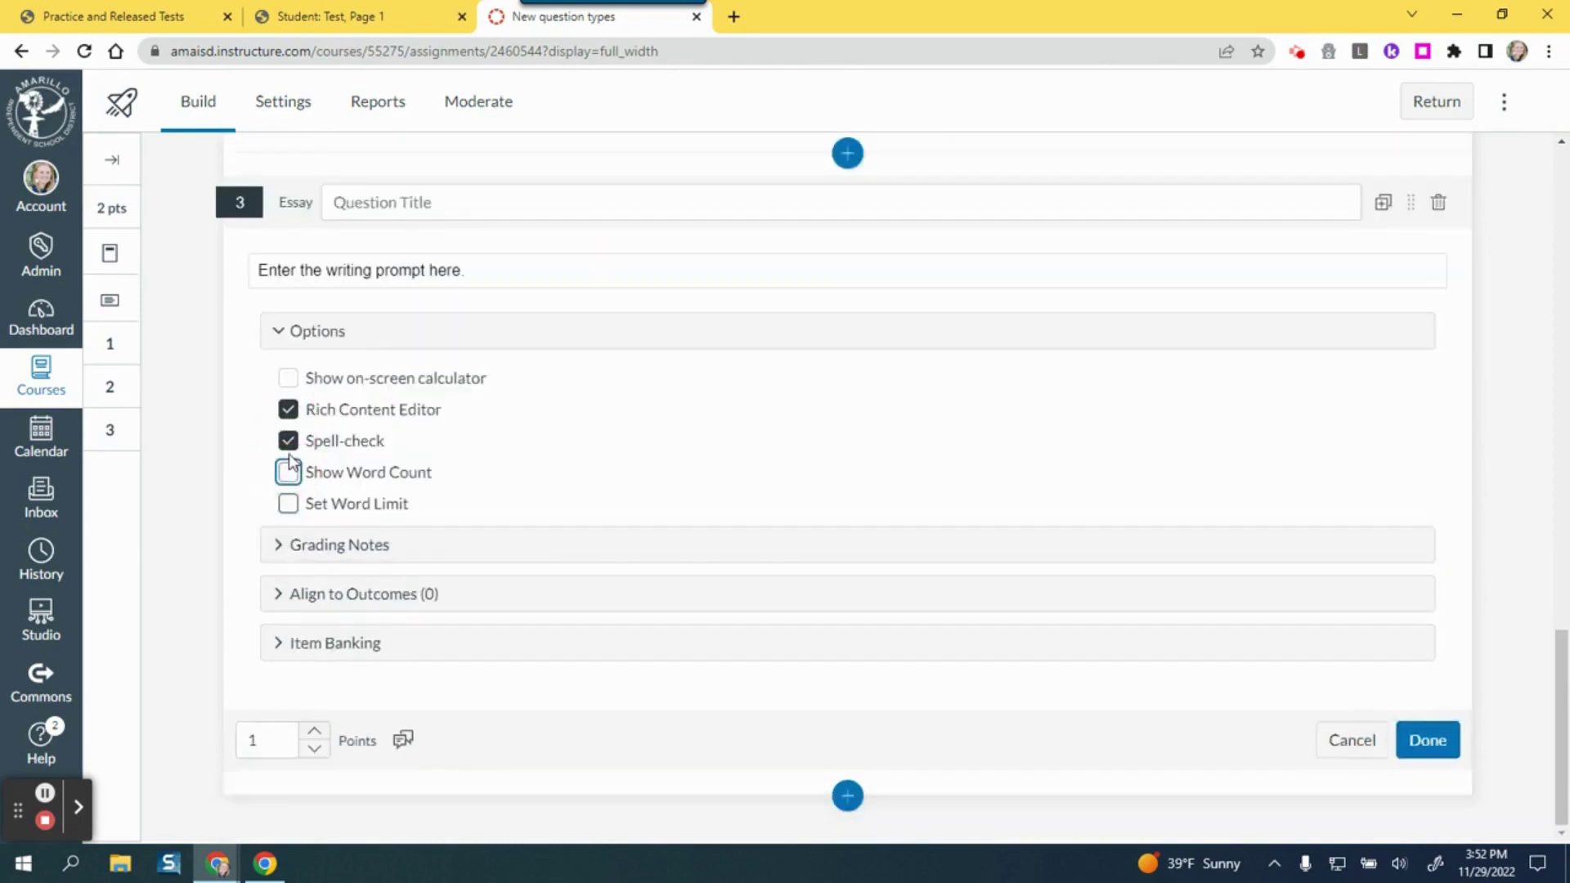
left_click(288, 442)
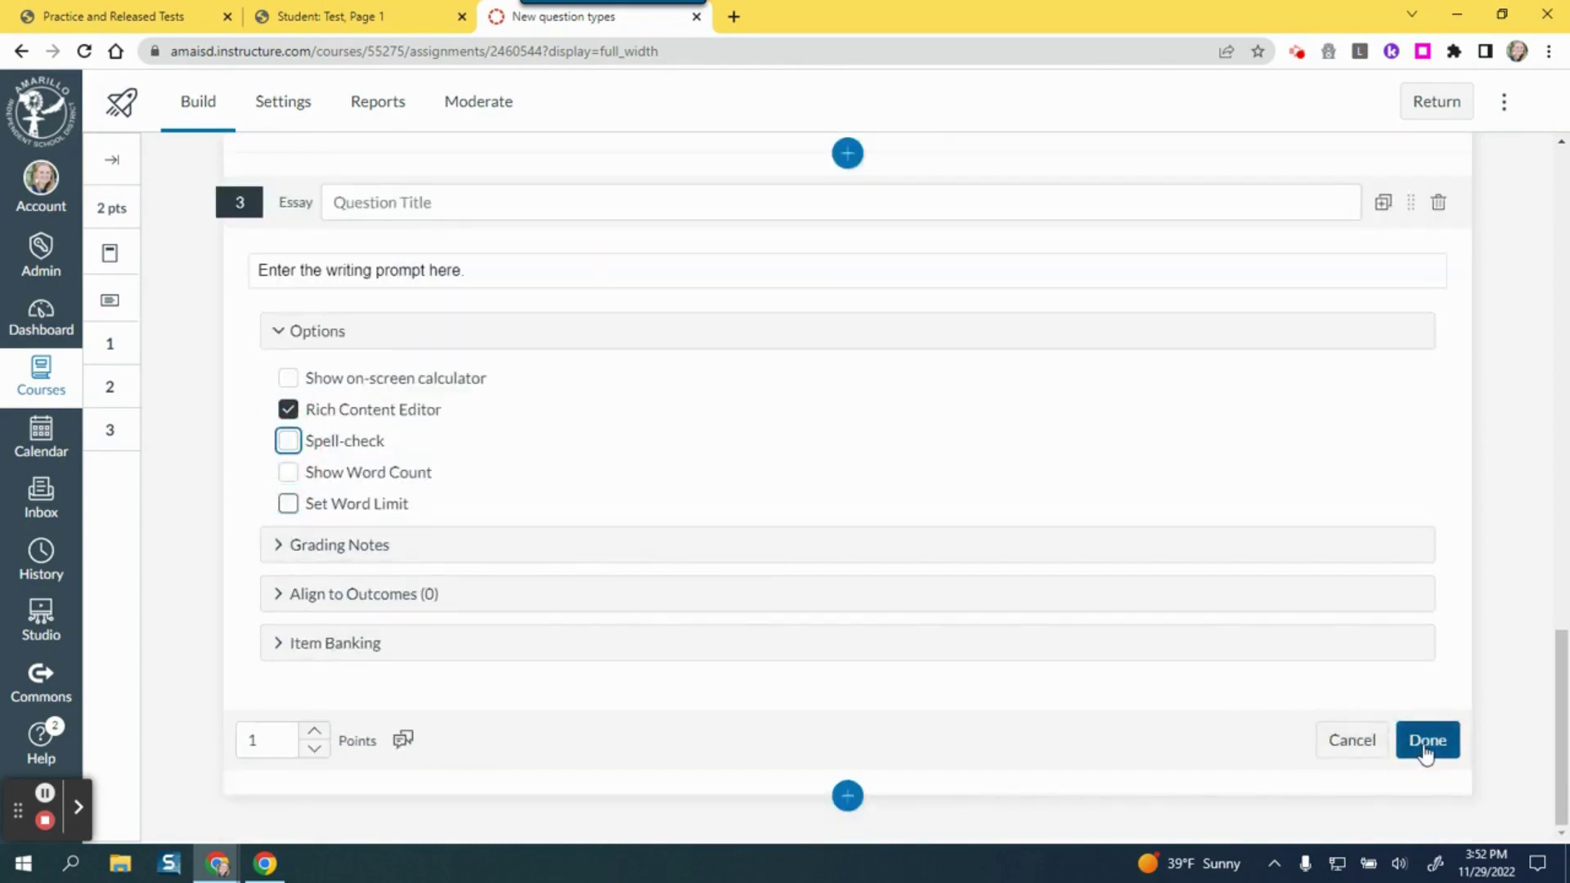
left_click(1423, 744)
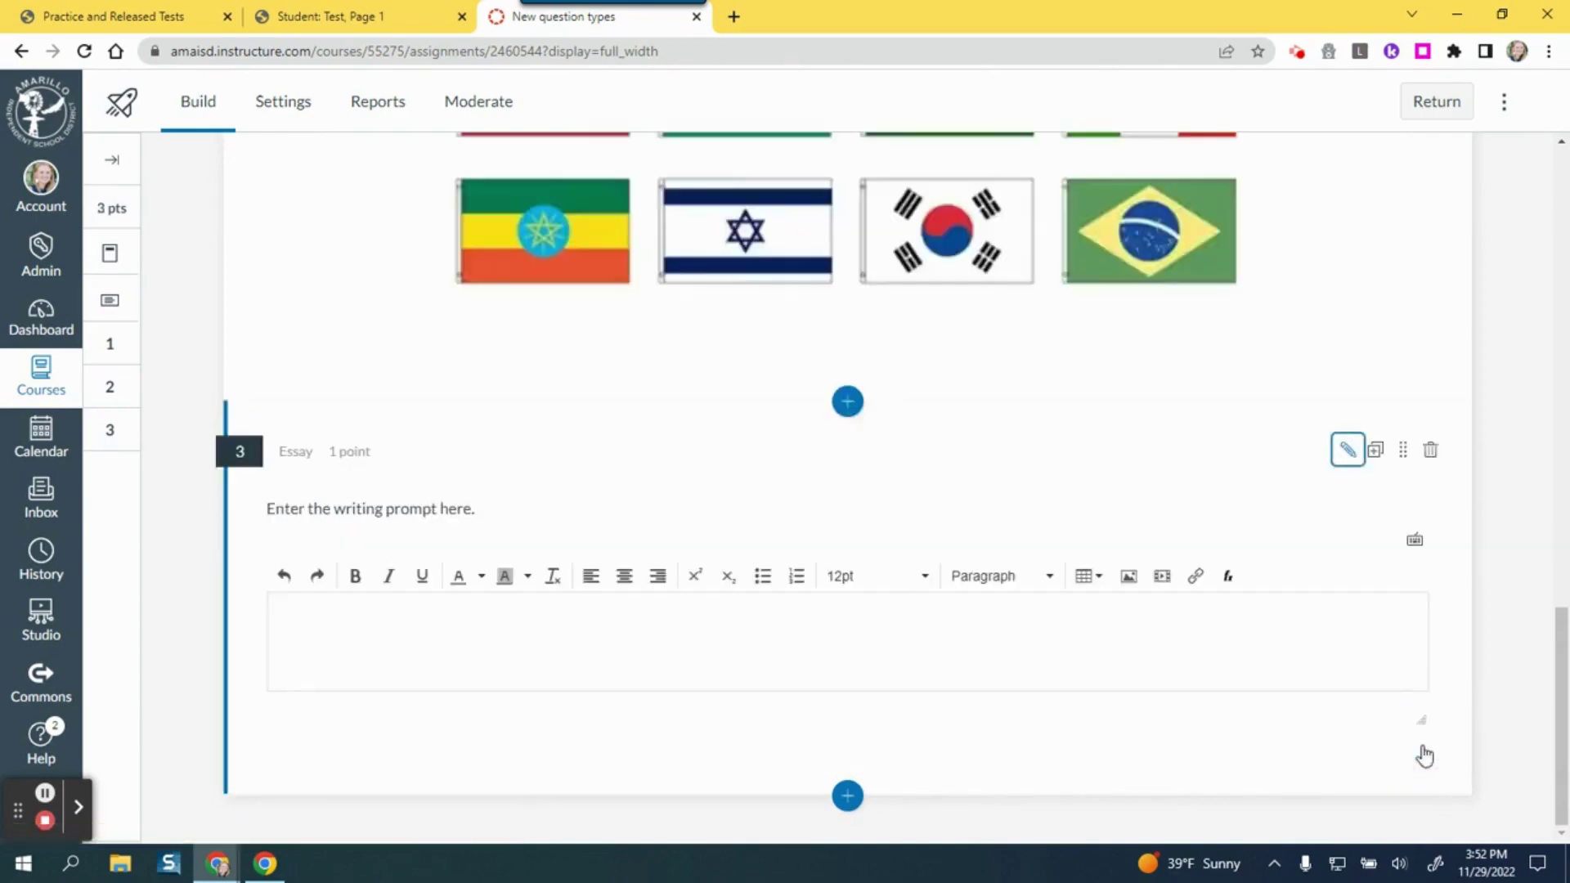
Preview the quiz and answer the essay question with "To respond to the writing prompt here and submit."
scroll(1497, 483, "up", 10)
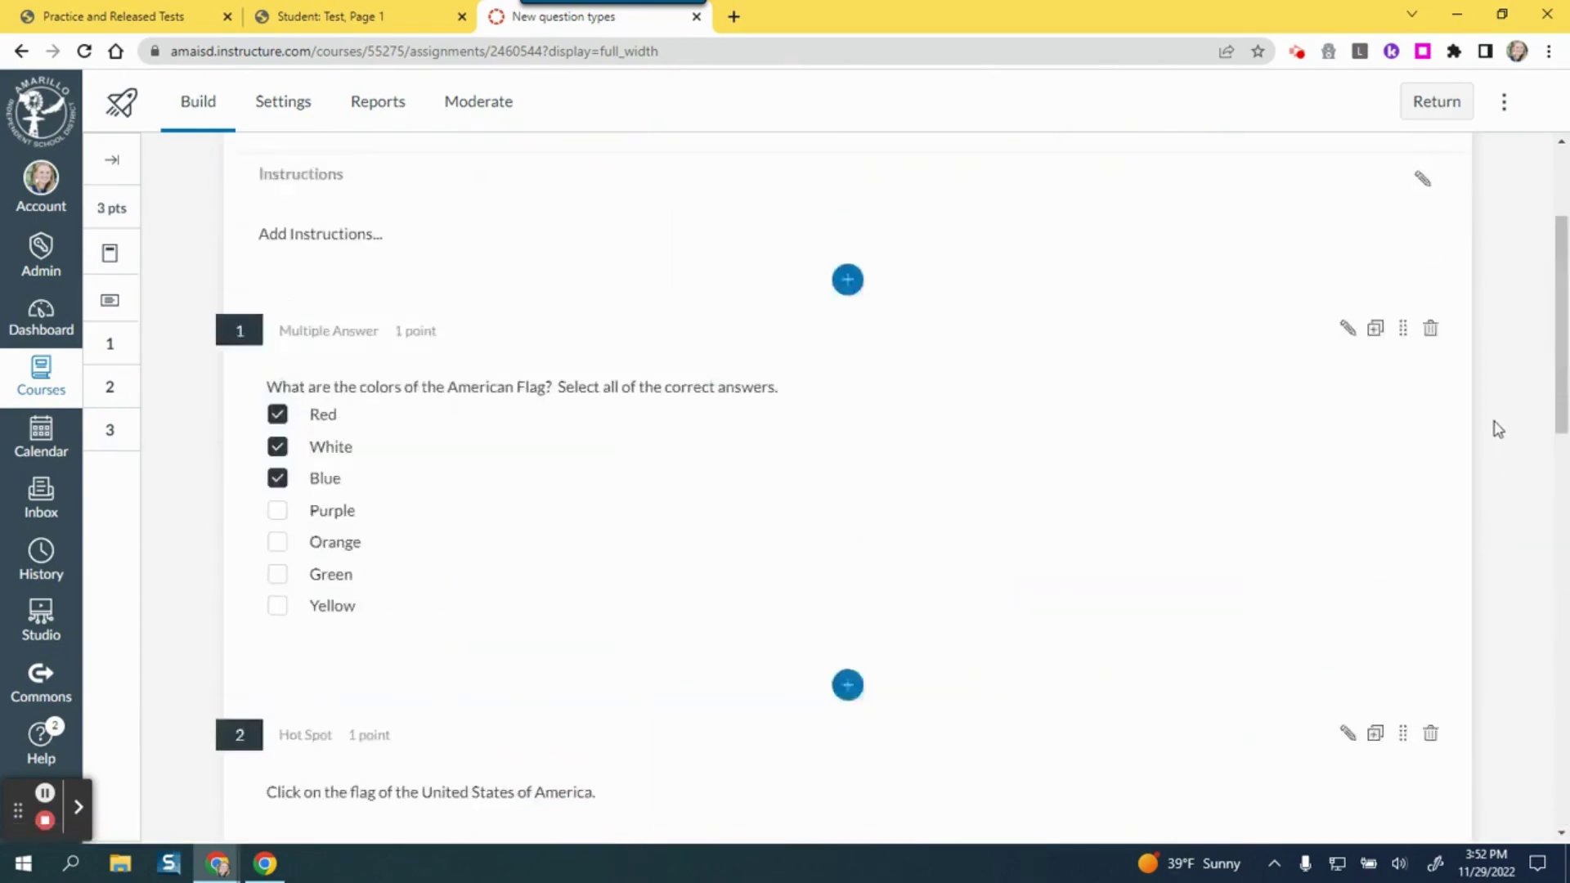
scroll(1497, 429, "up", 3)
left_click(1396, 216)
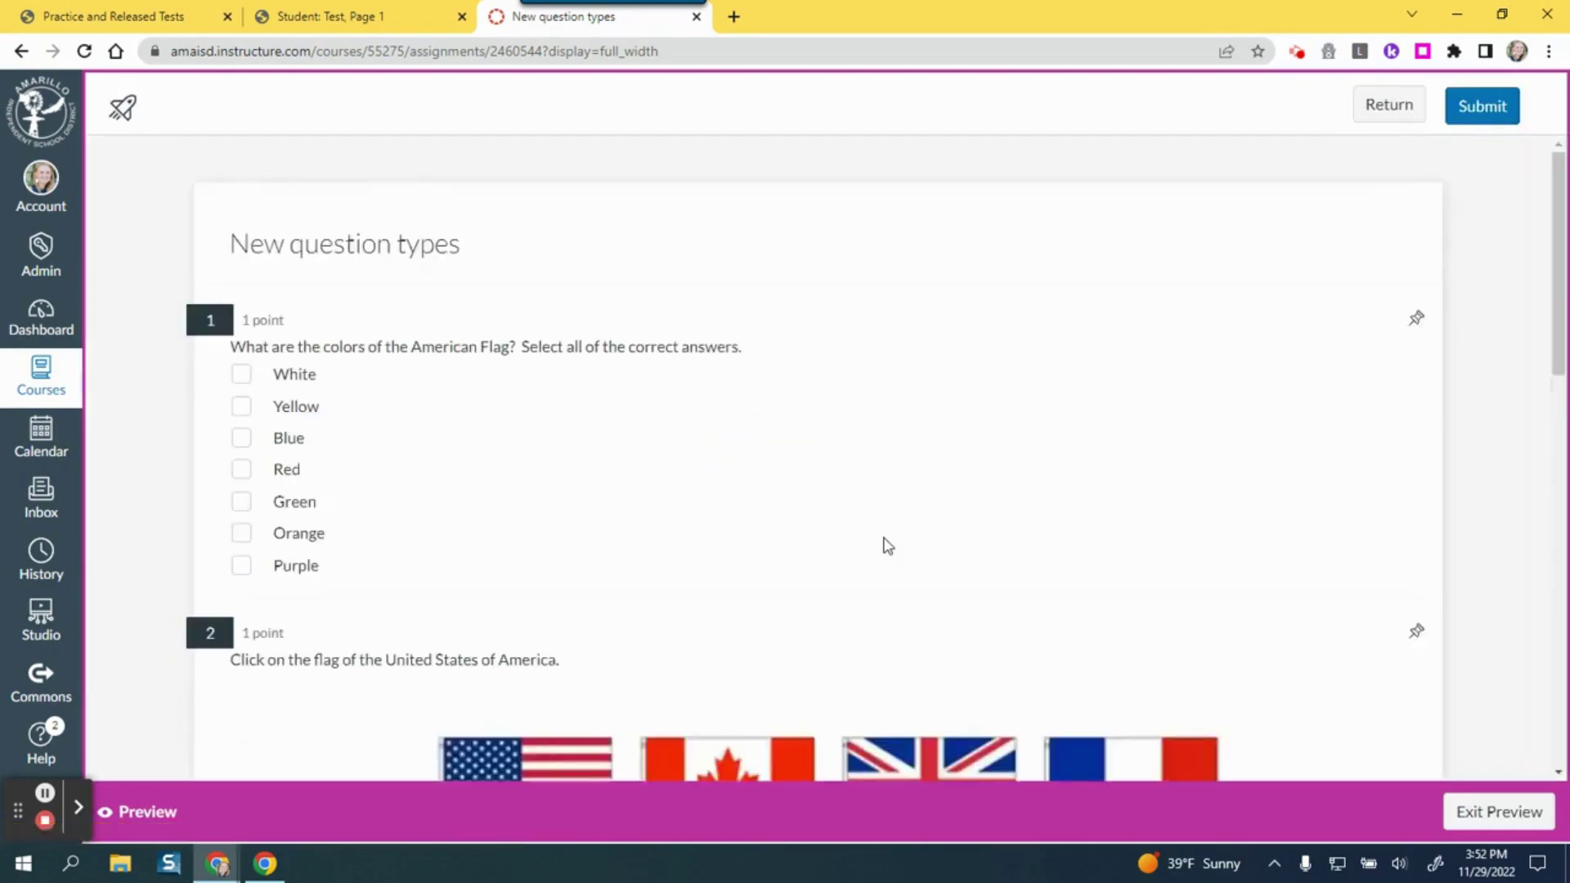
scroll(888, 546, "down", 10)
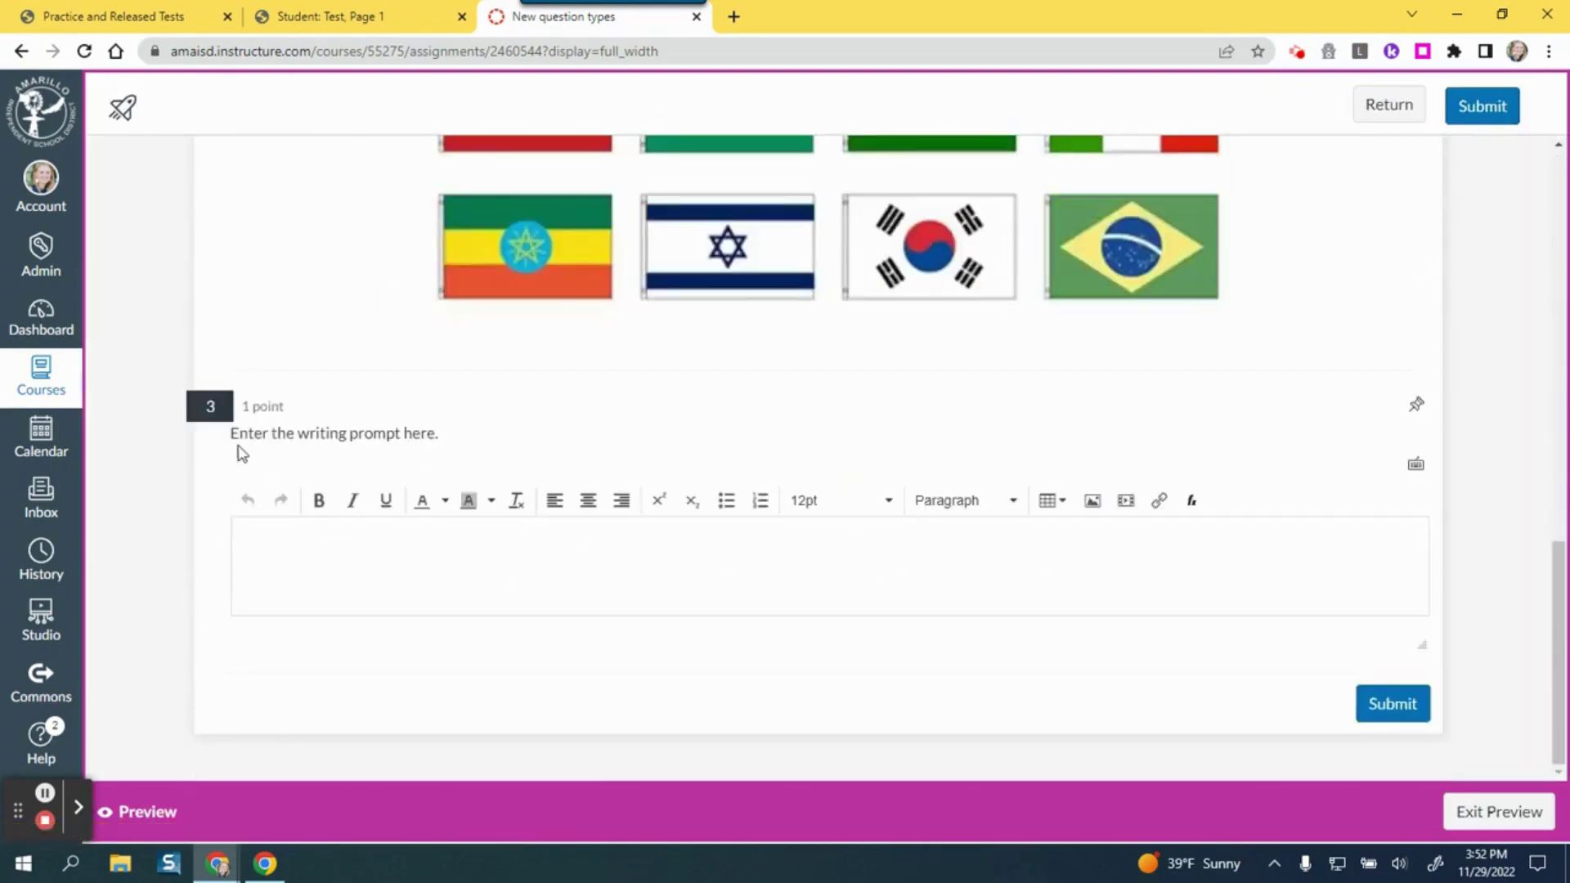
left_click(466, 567)
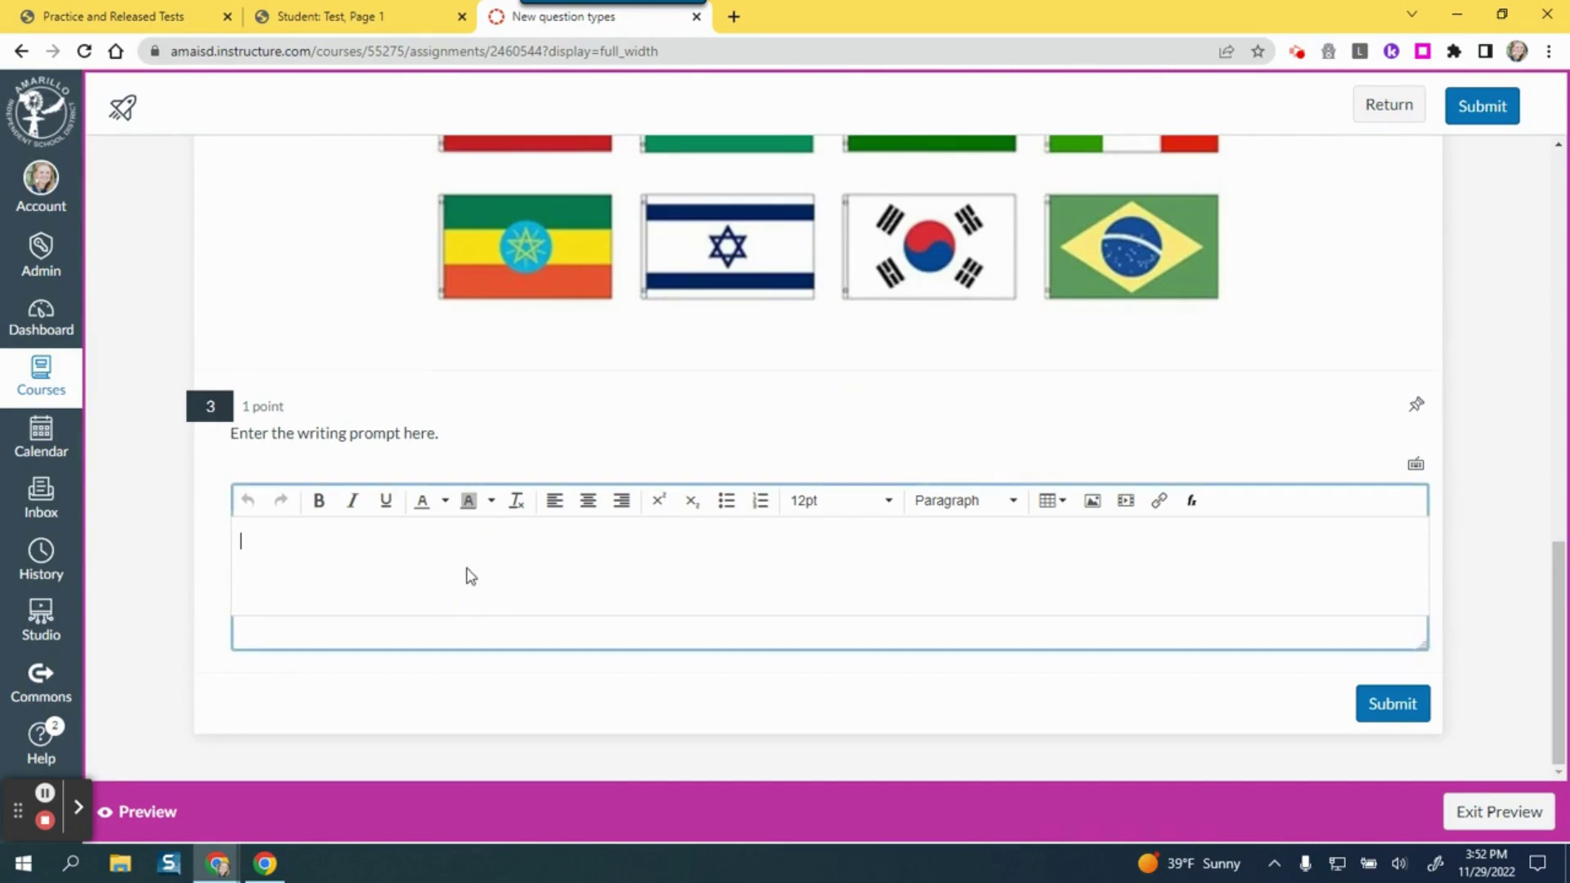
type("To respond to the wri")
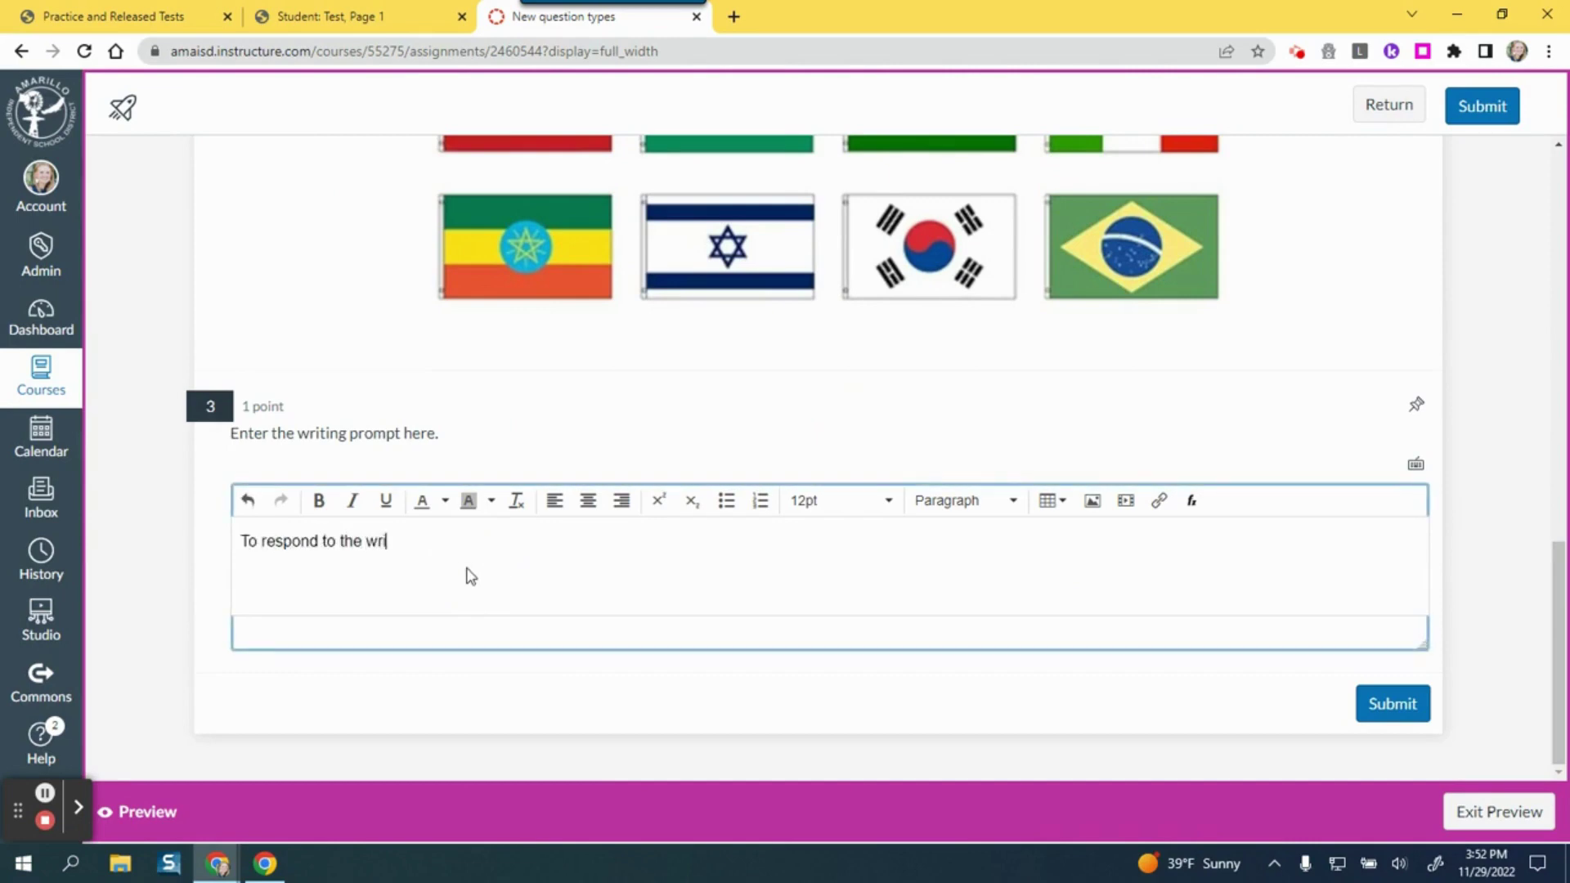
type("ting prompt here an")
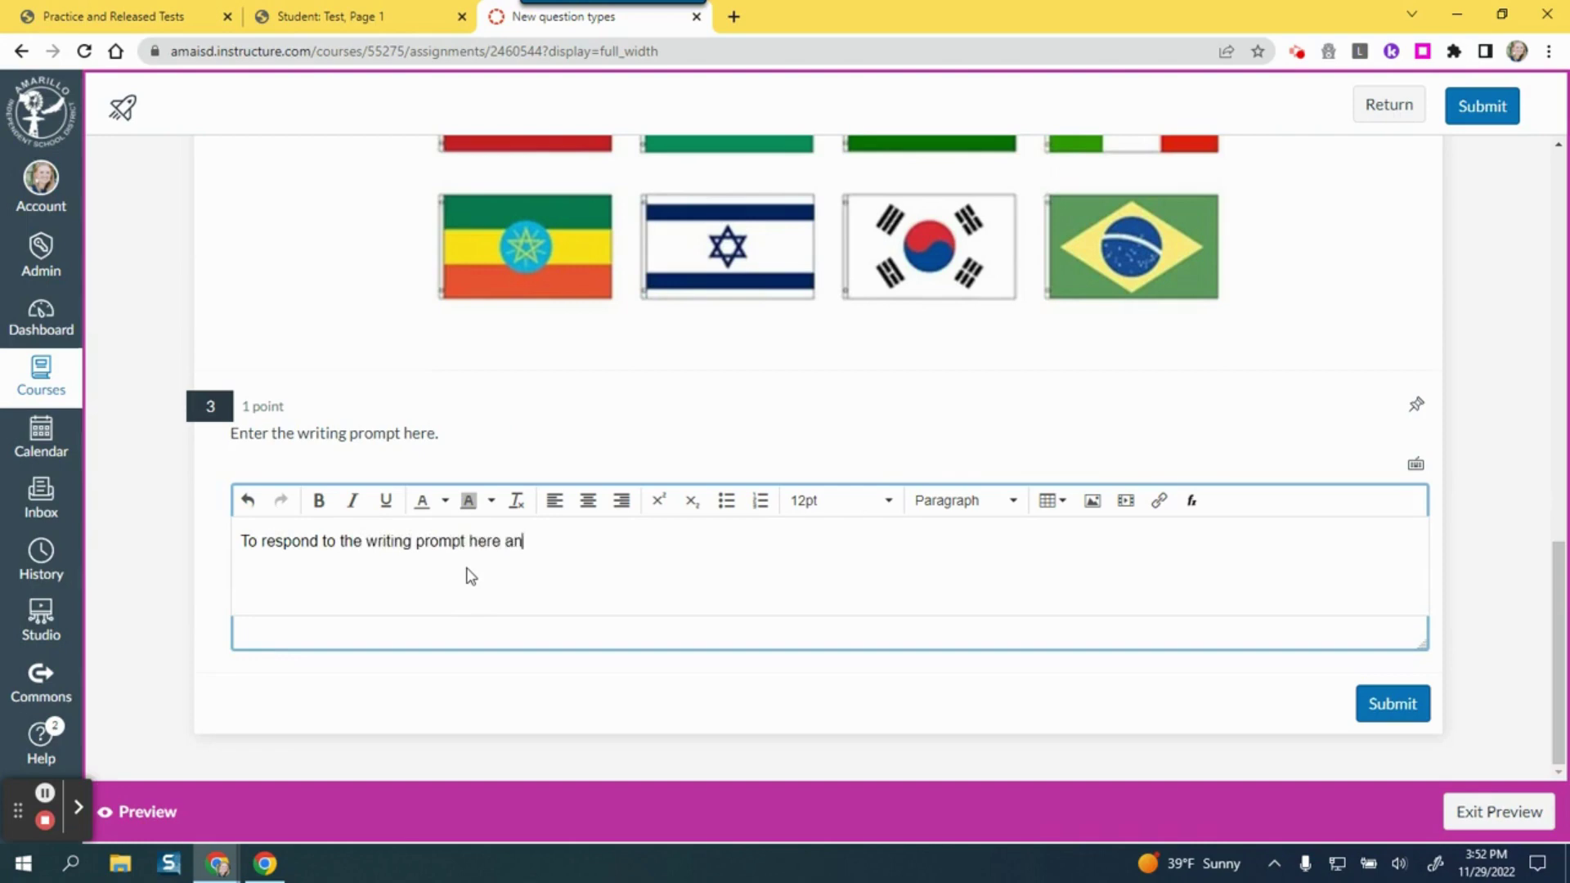
type("d submit.")
Check the submission confirmation without submitting the answers, and exit the quiz preview
left_click(1415, 708)
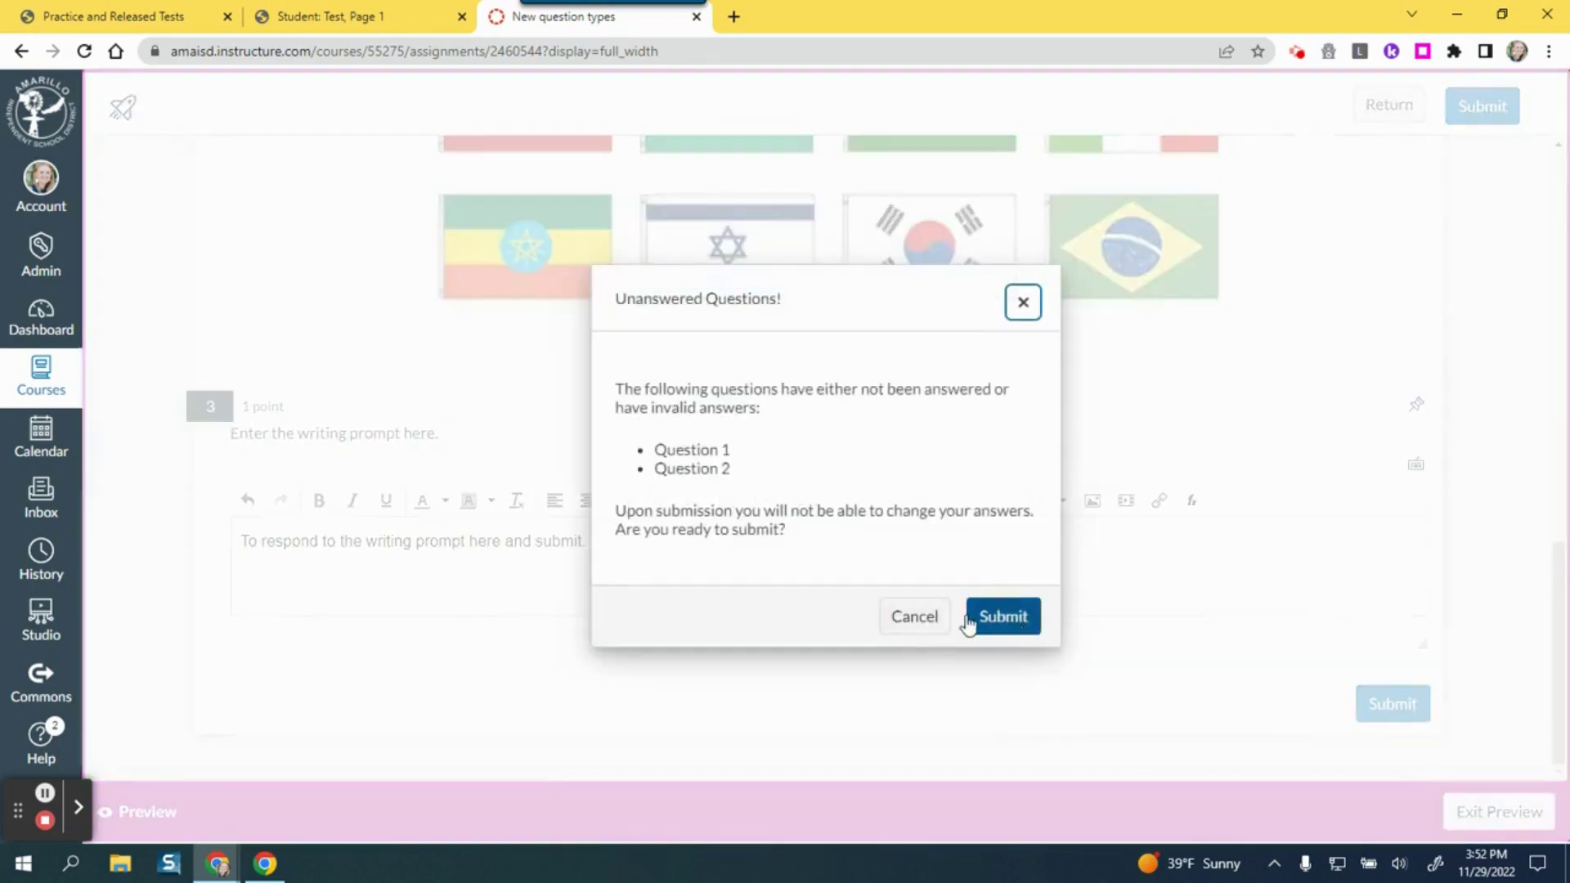
left_click(936, 619)
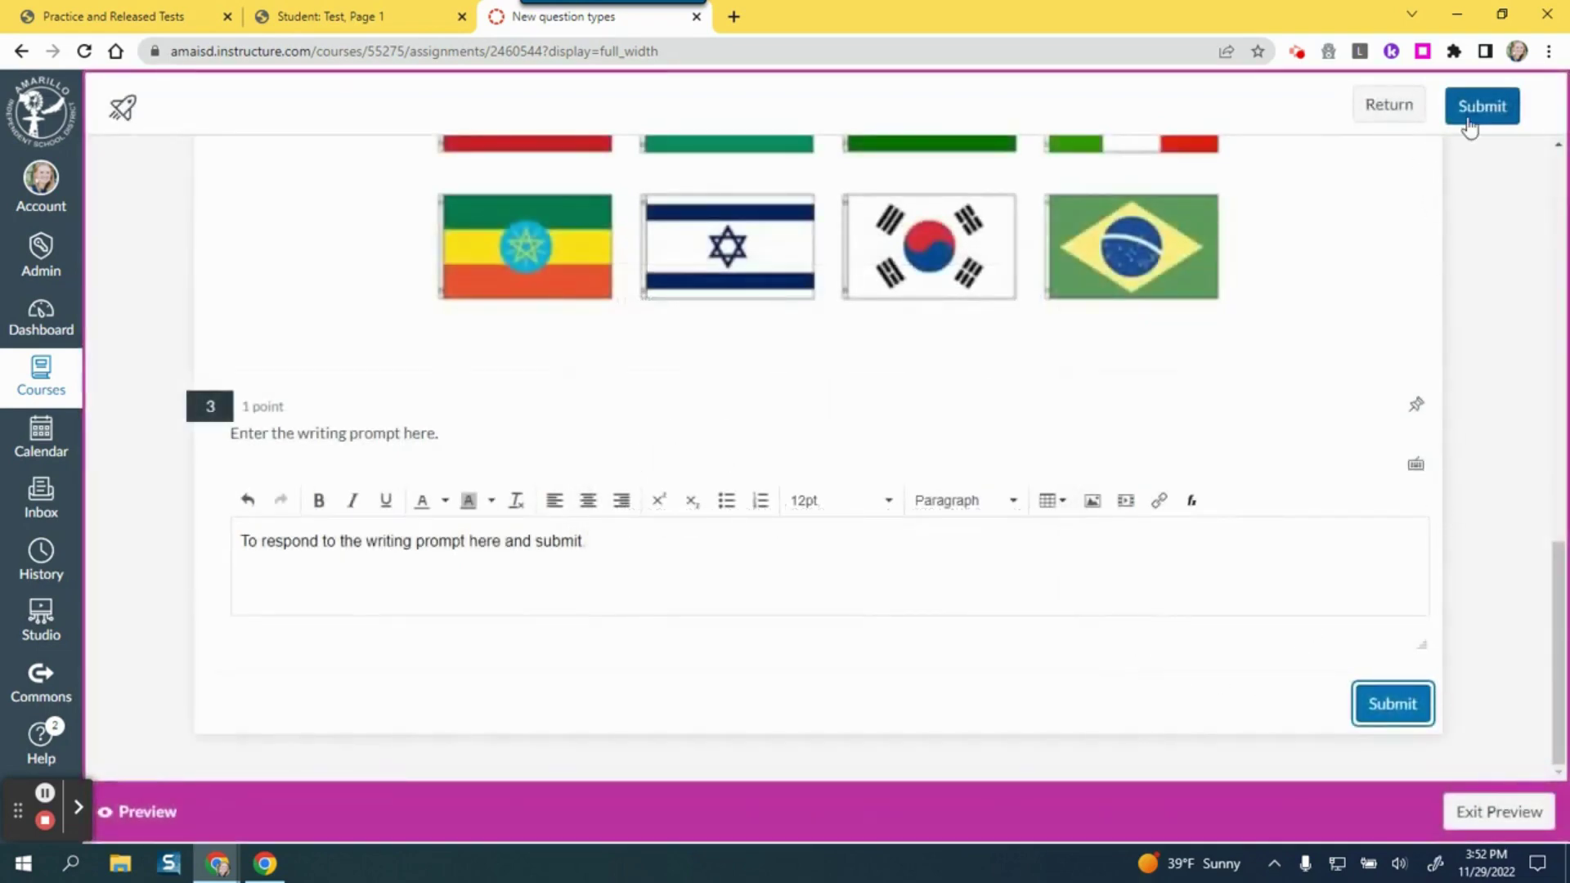
left_click(1532, 809)
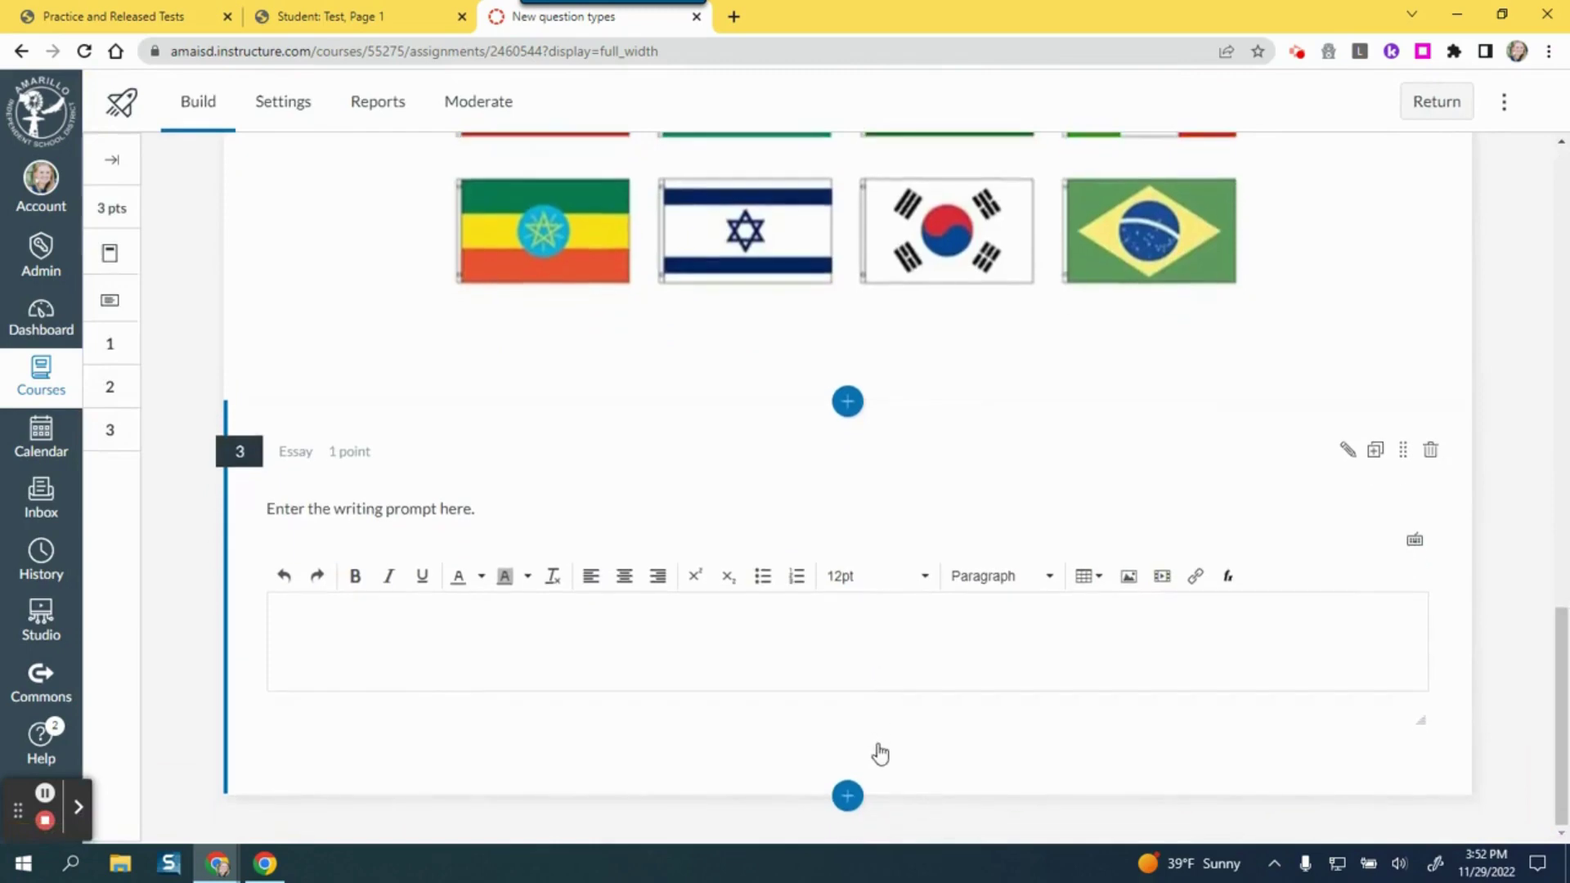
Add a stimulus after the essay question, titled "Title of the Article or Image", with "Instructions" as its instructions
left_click(848, 797)
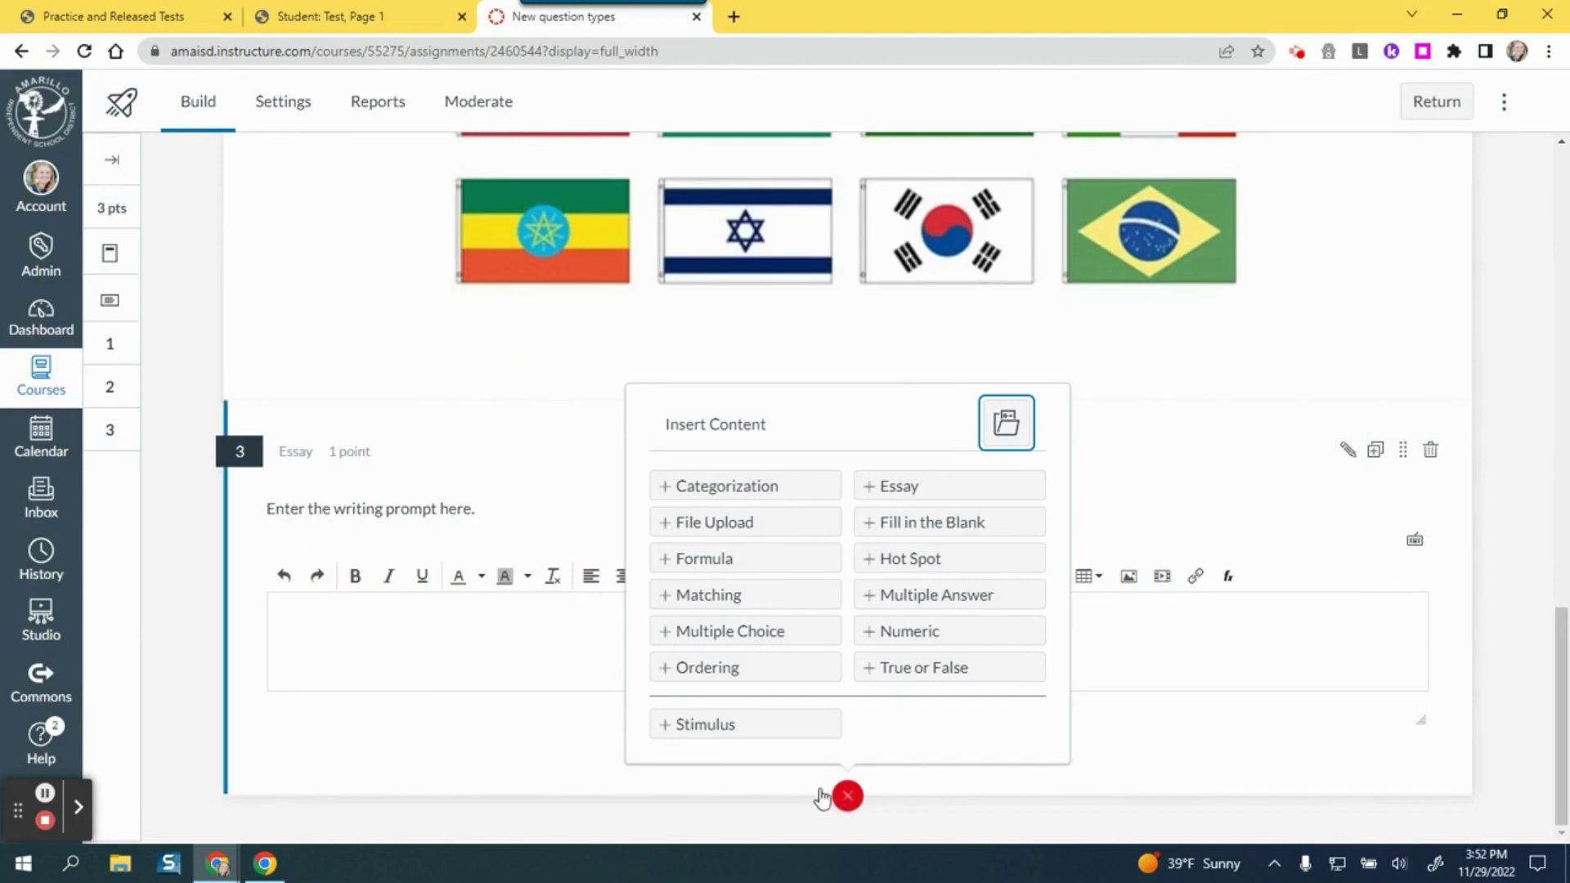
left_click(719, 730)
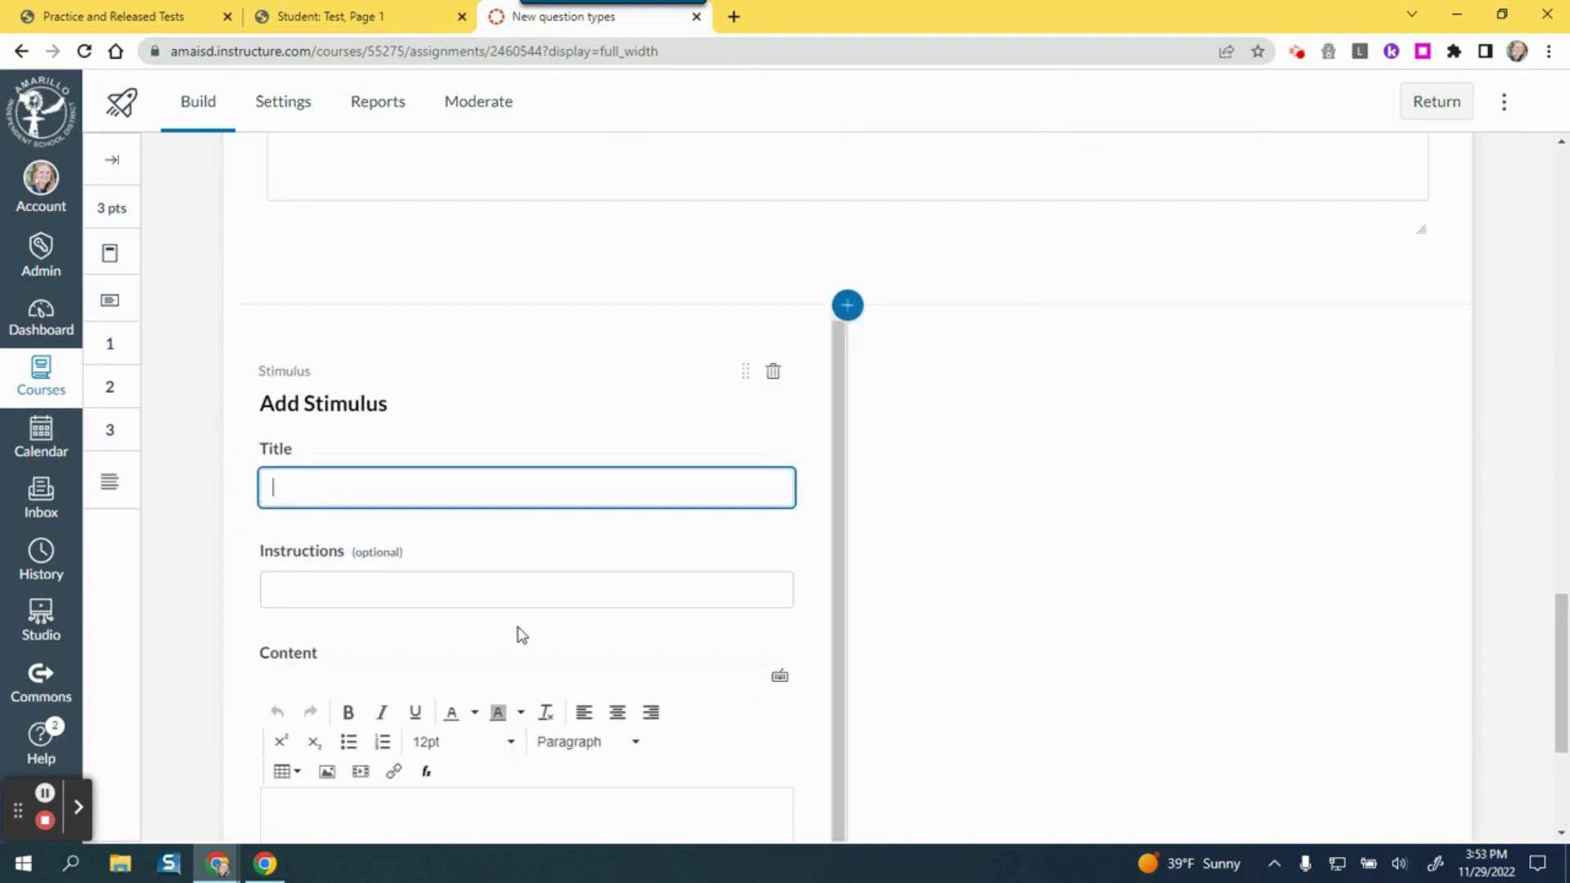
type("Title of the Article or Image")
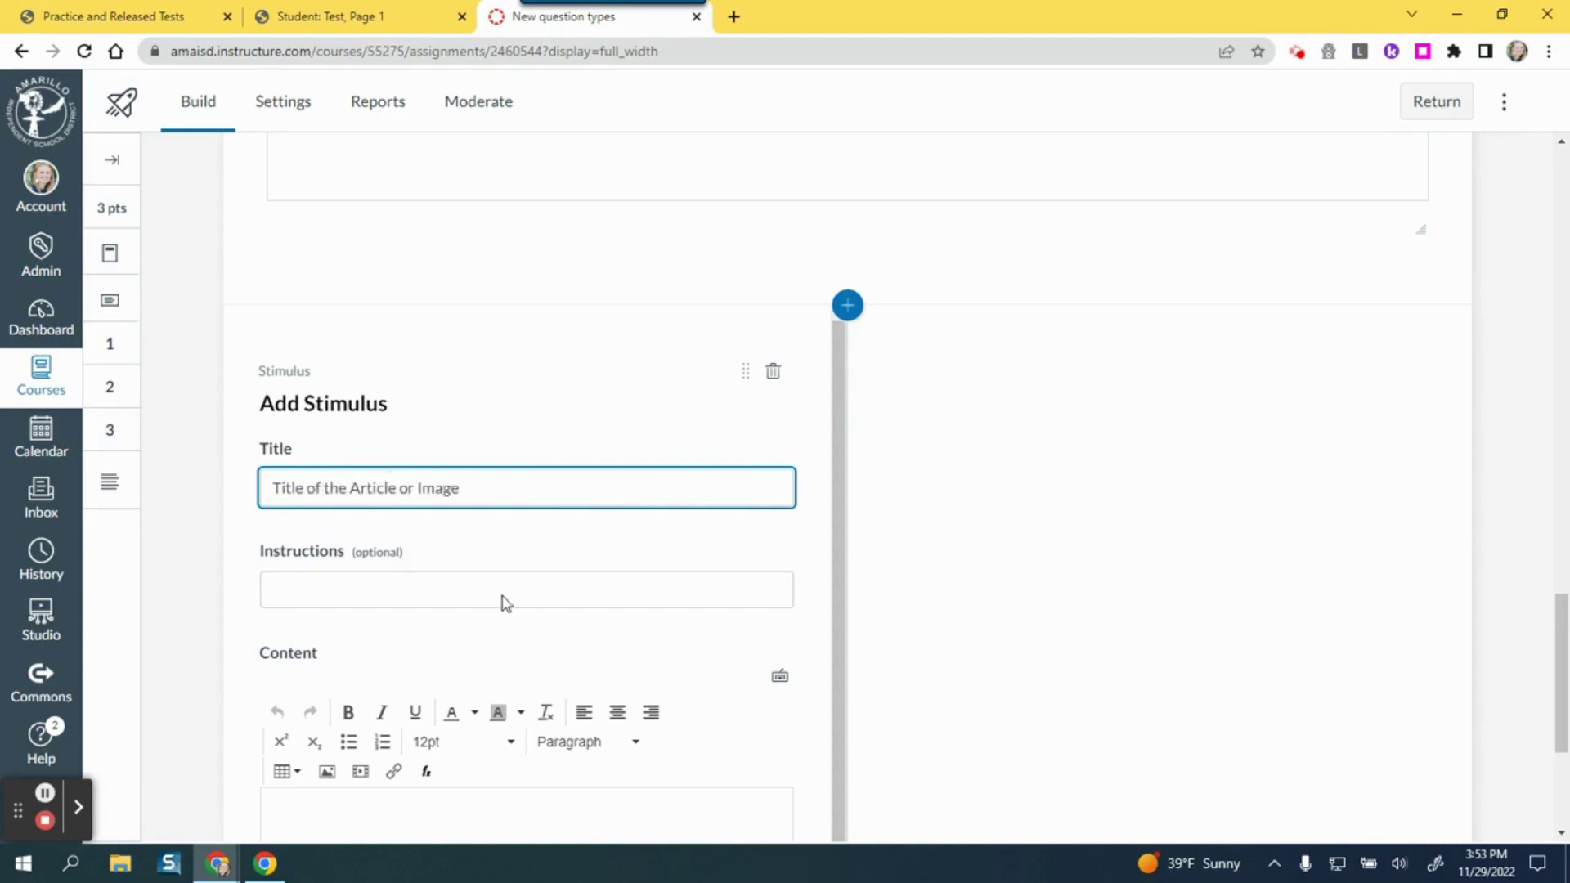
left_click(483, 578)
type("Inst")
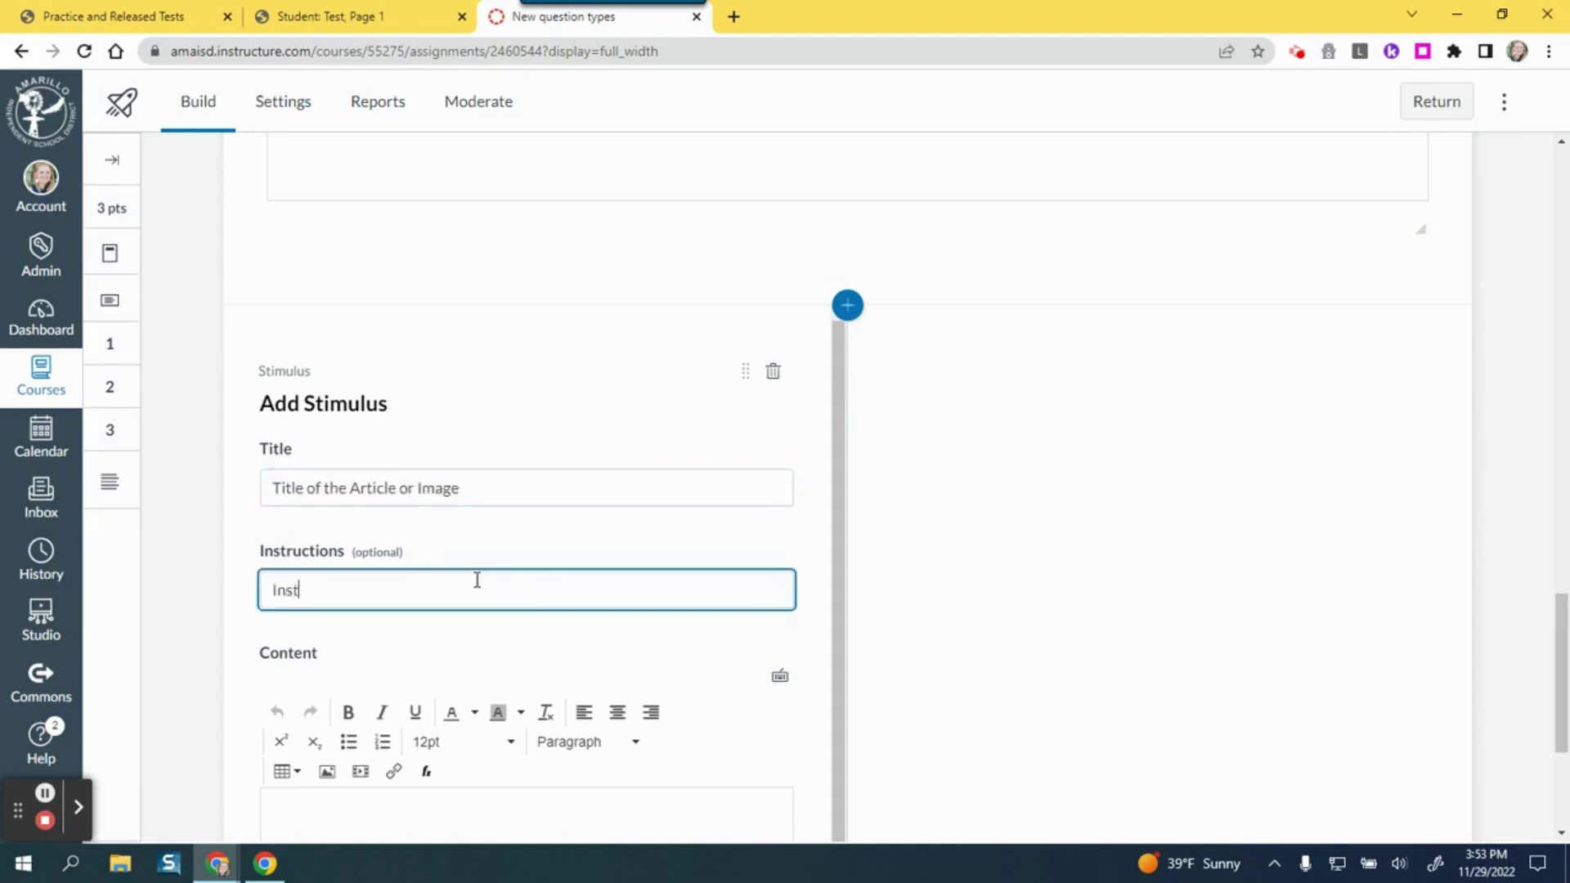
type("ructions")
Check the image, audio and video import options for the stimulus content, and cancel without importing a file
scroll(478, 580, "down", 6)
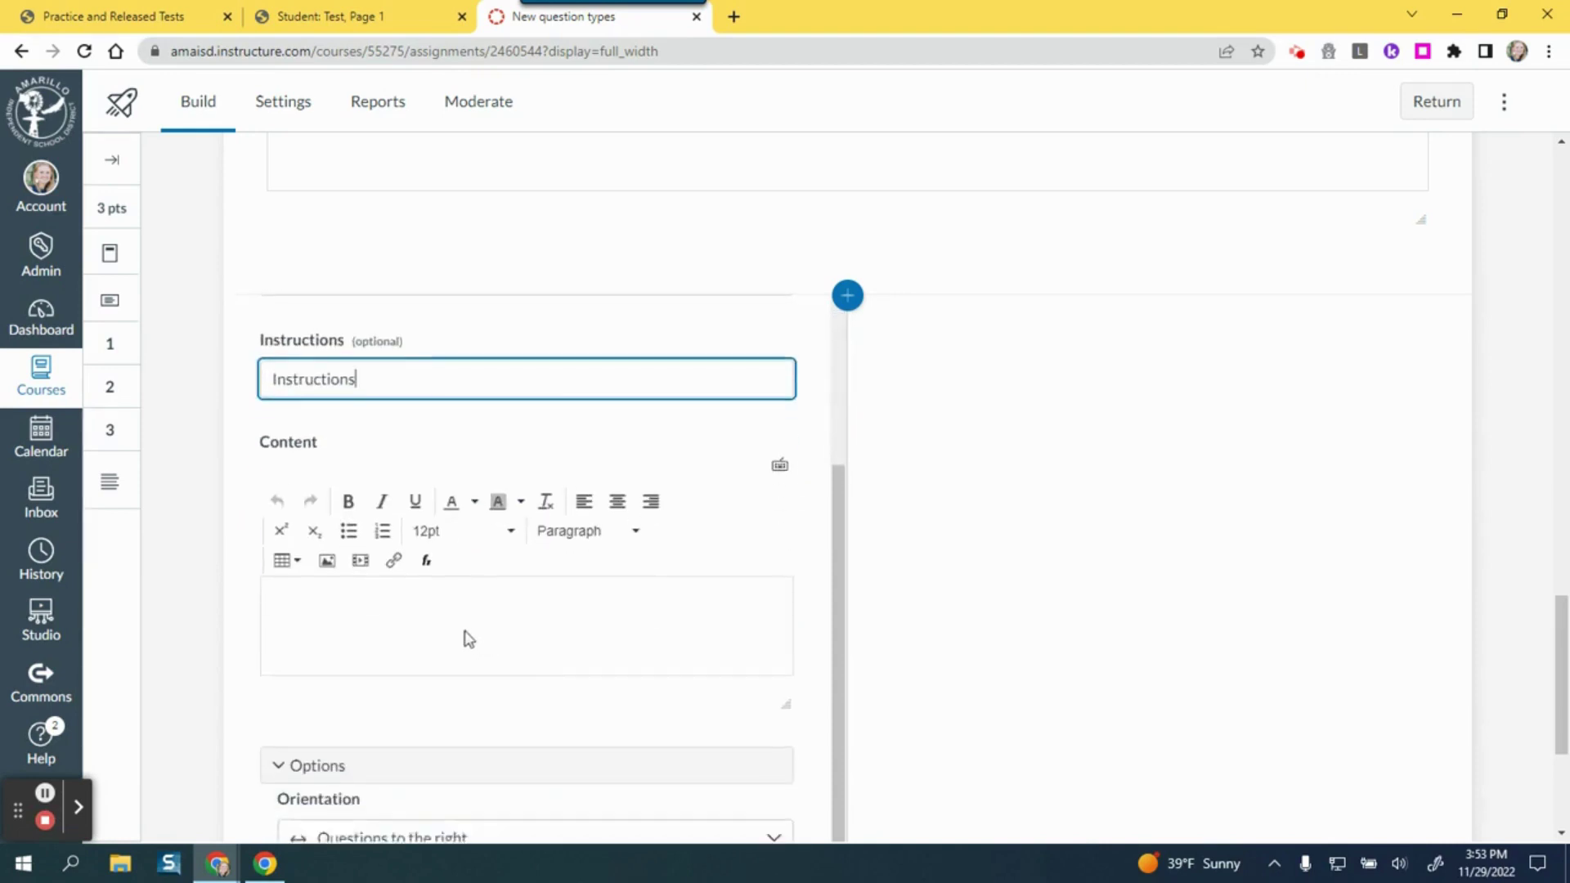
left_click(413, 323)
scroll(195, 415, "up", 1)
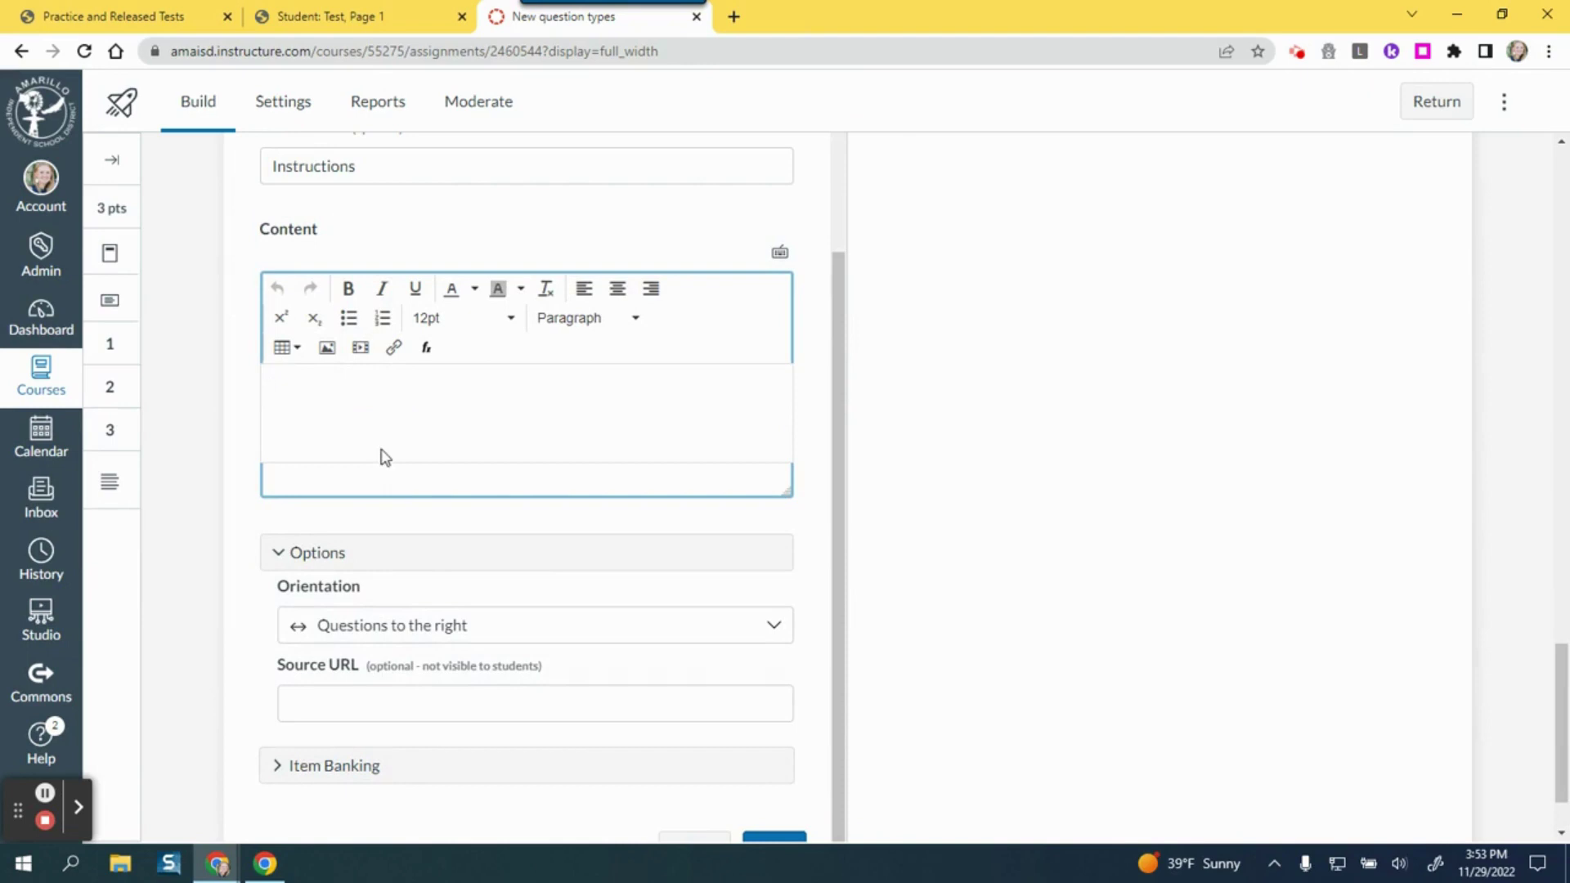
left_click(329, 352)
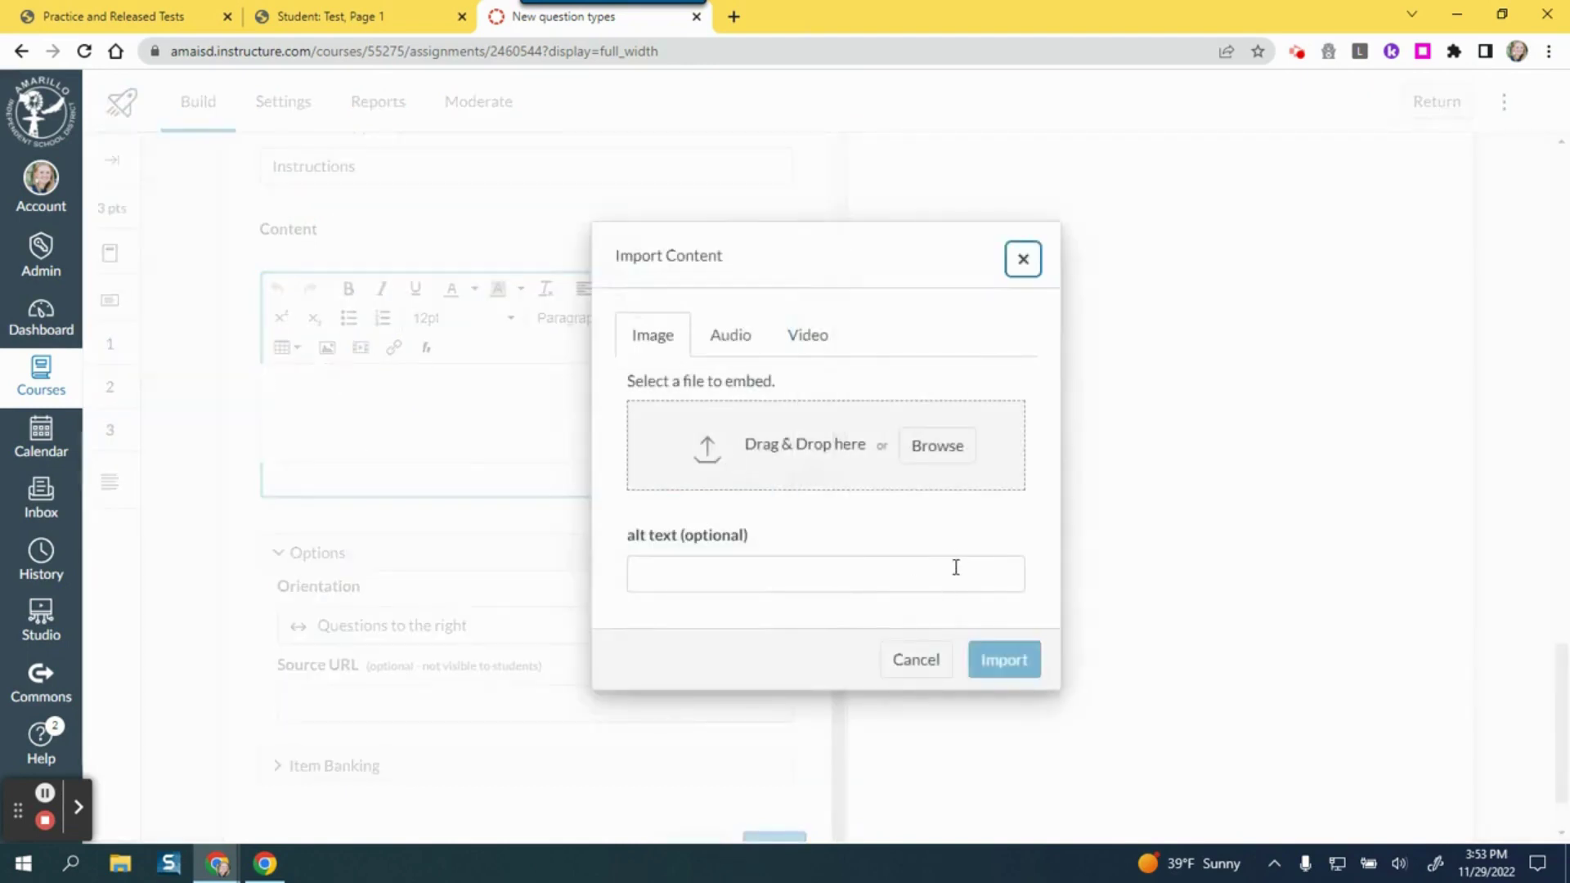
left_click(753, 336)
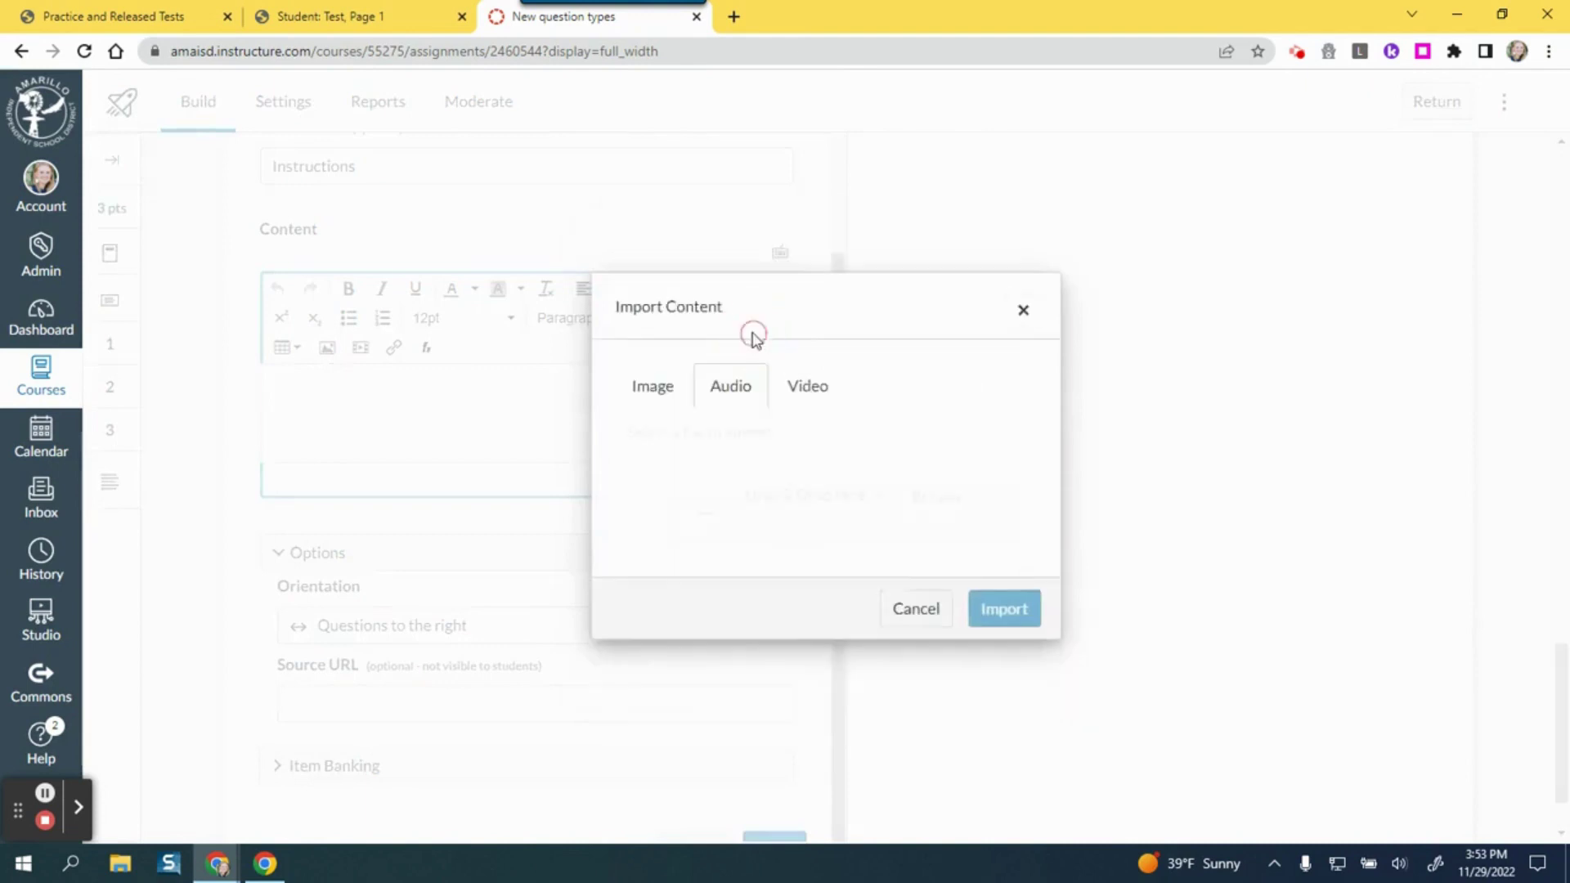
left_click(802, 391)
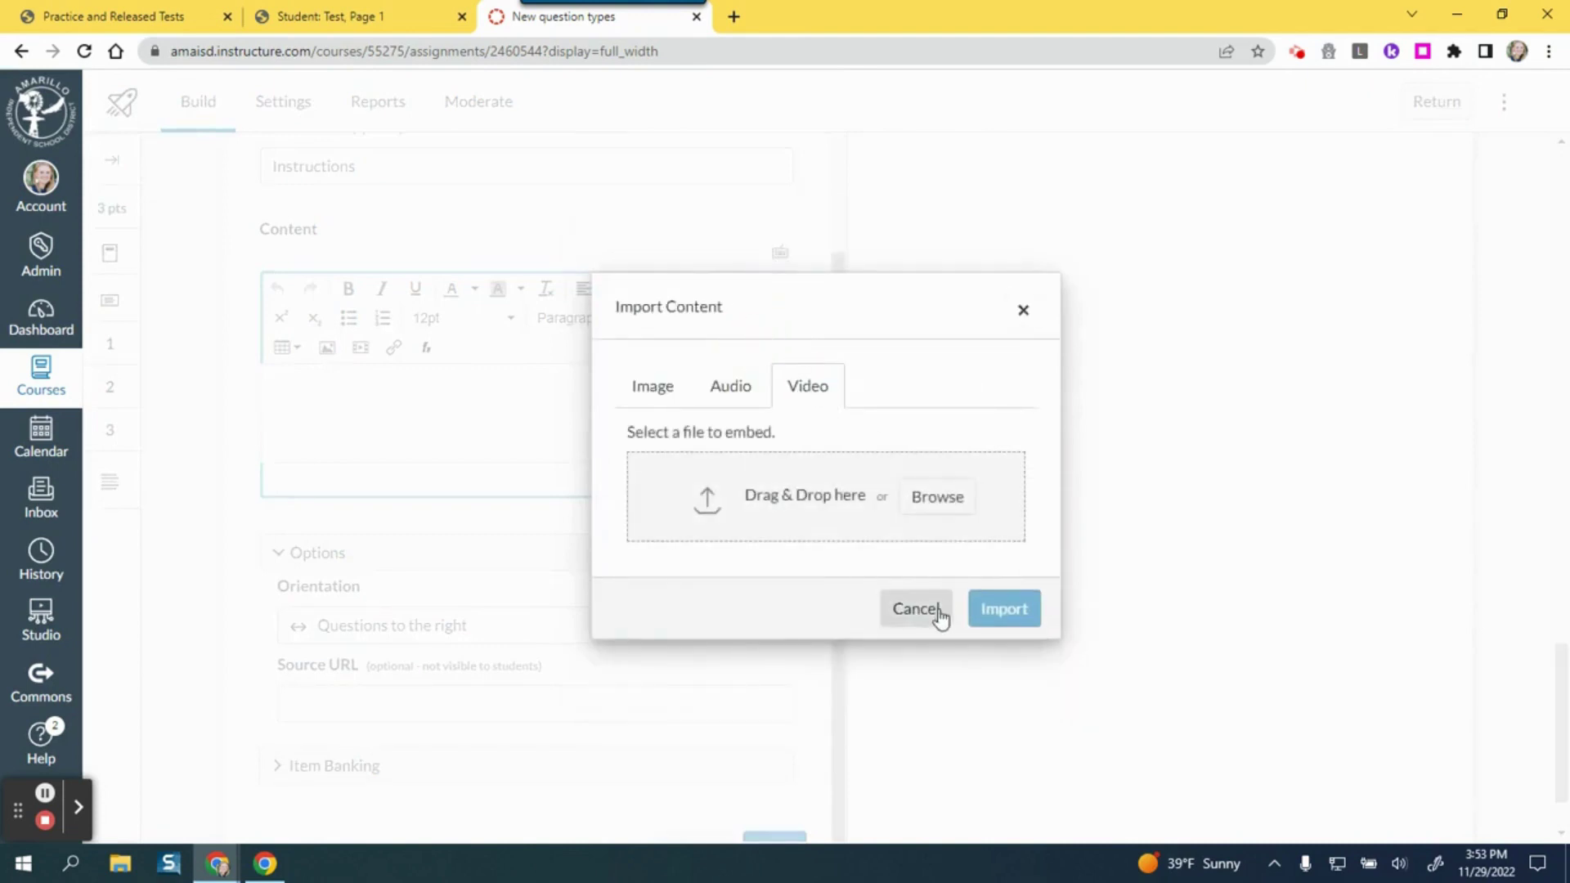
left_click(915, 609)
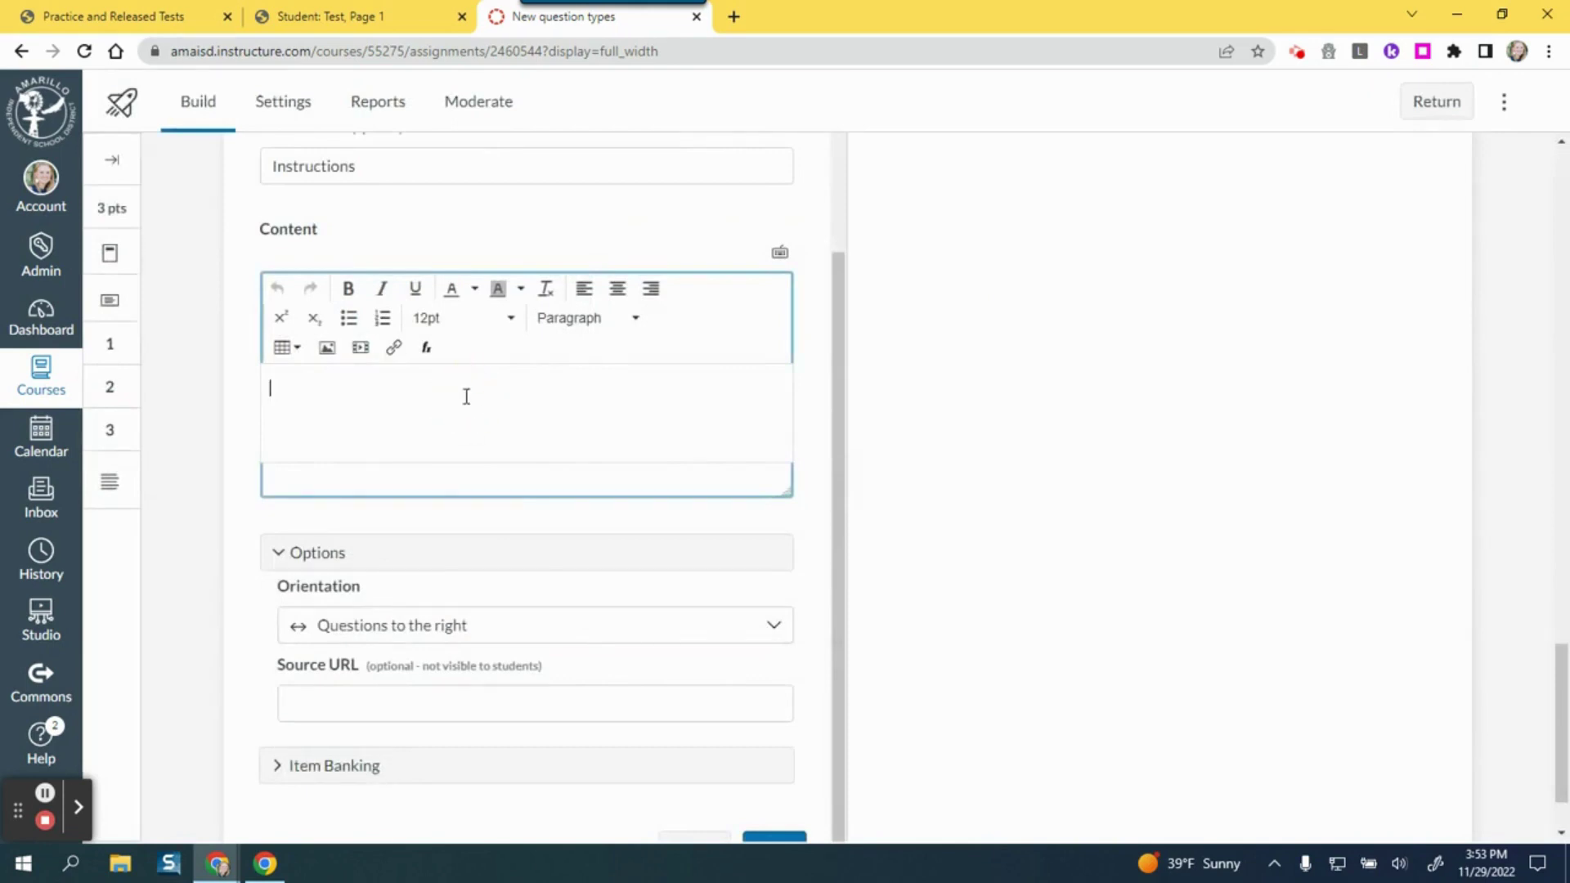
Enter "Type in or copy/paste your article or poem, etc." as the stimulus content, with Questions to the right orientation, and save it
type("Type in or copy/paste")
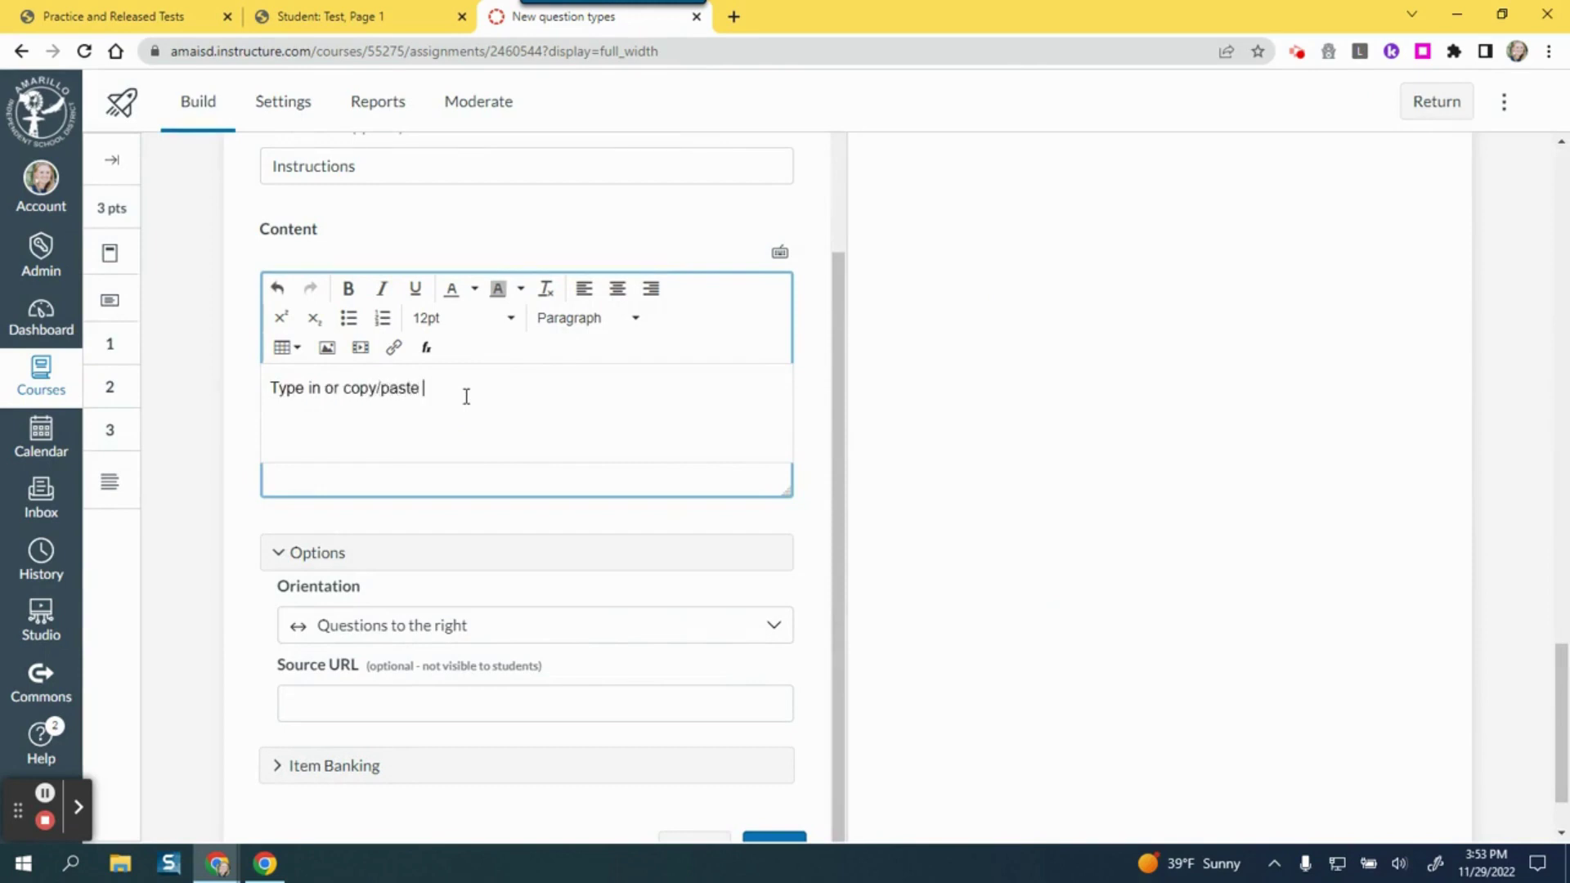
type(" your article or poem, etc.")
scroll(490, 435, "down", 1)
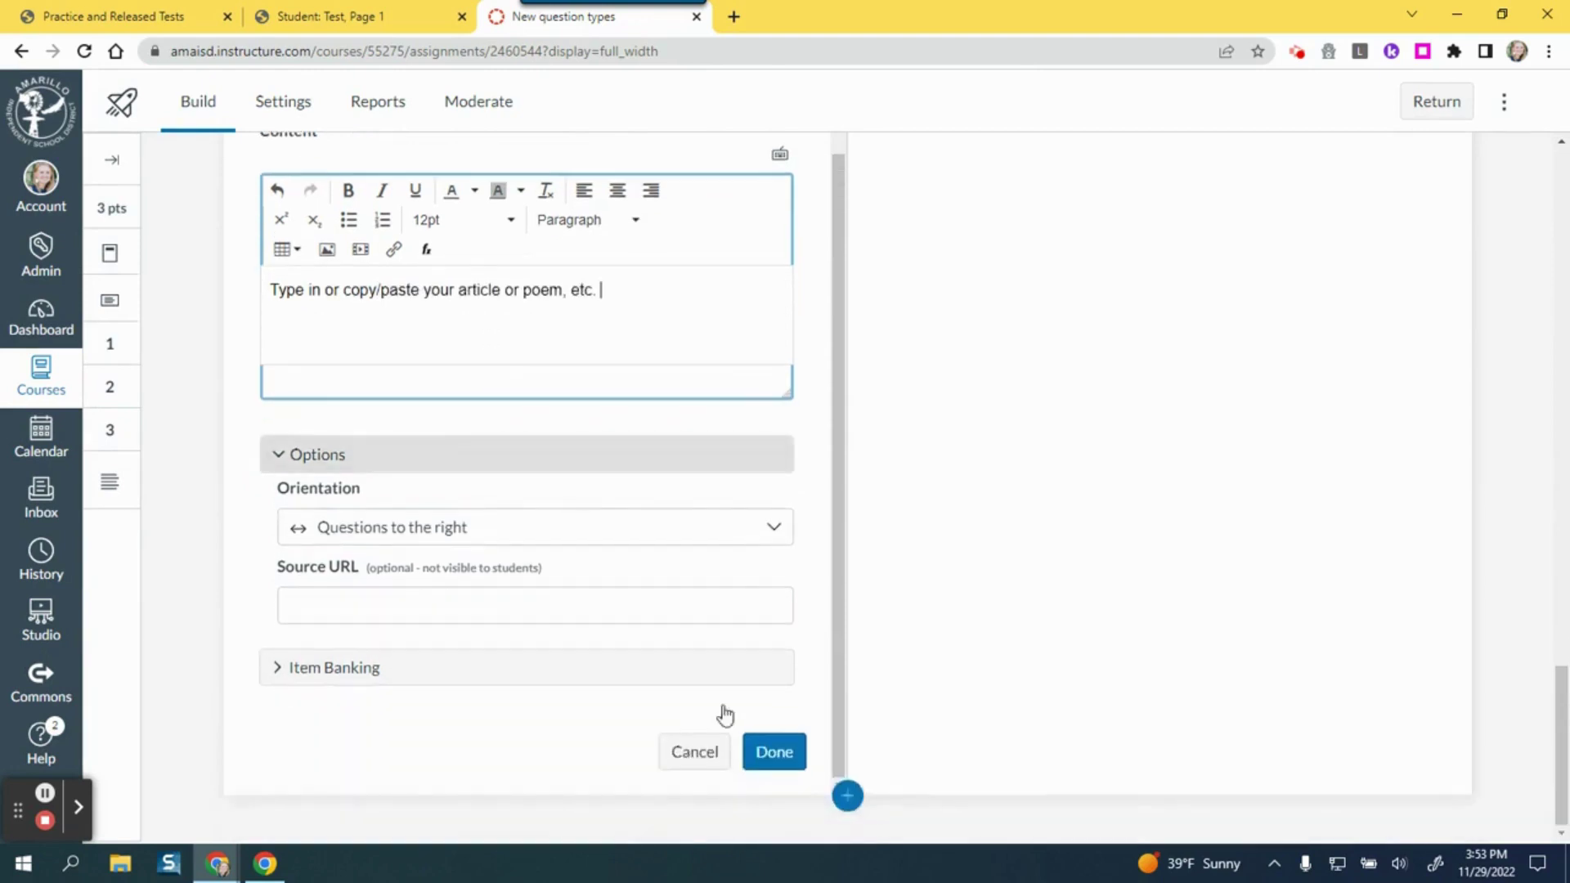
left_click(781, 534)
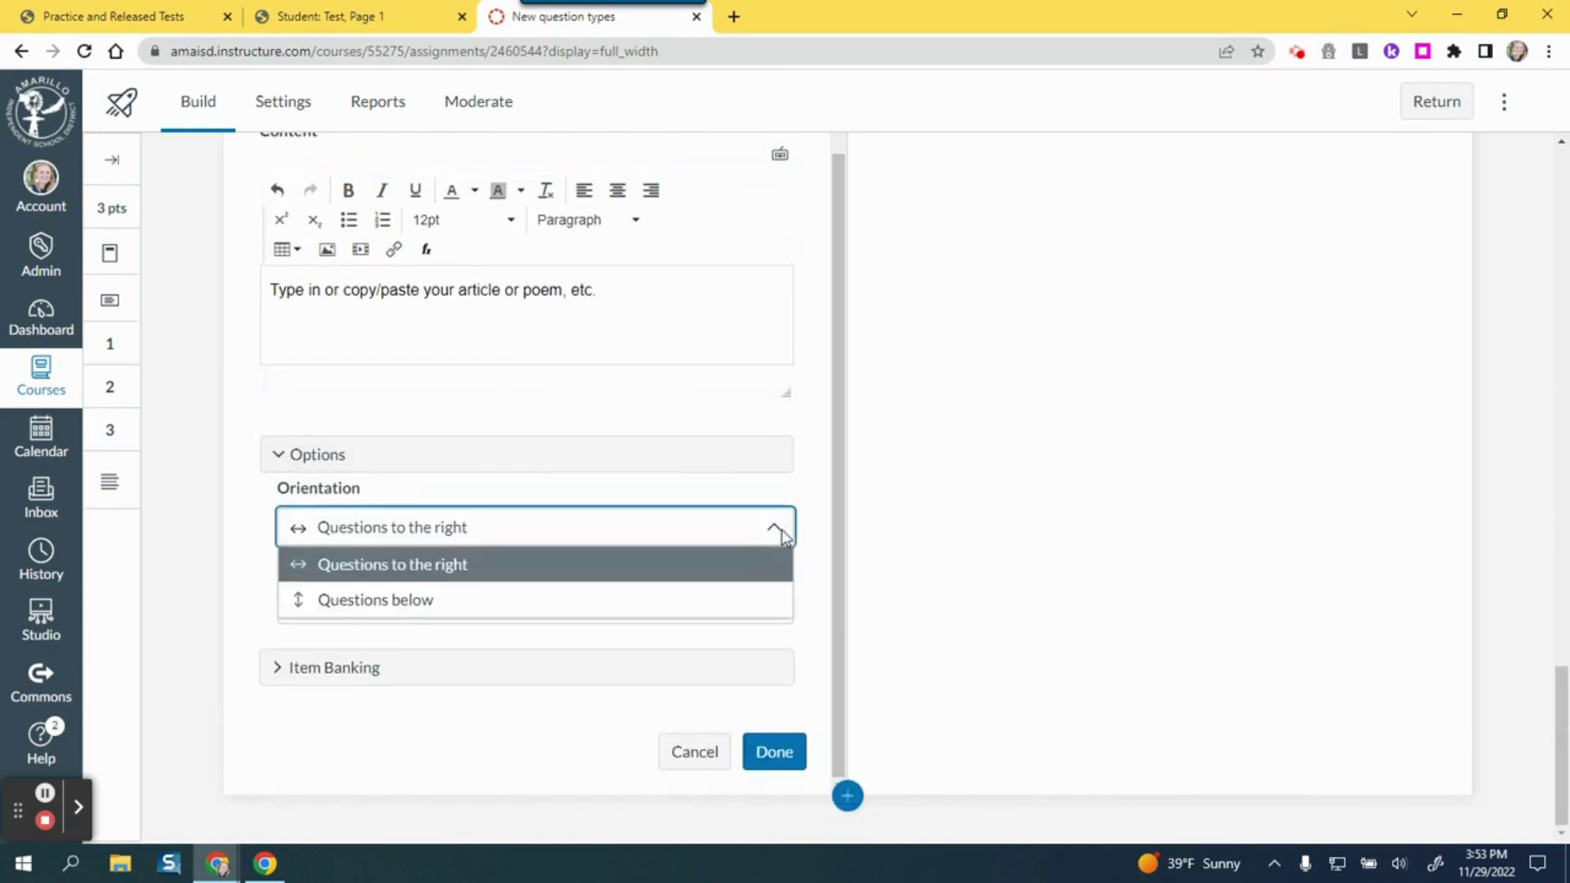
left_click(454, 572)
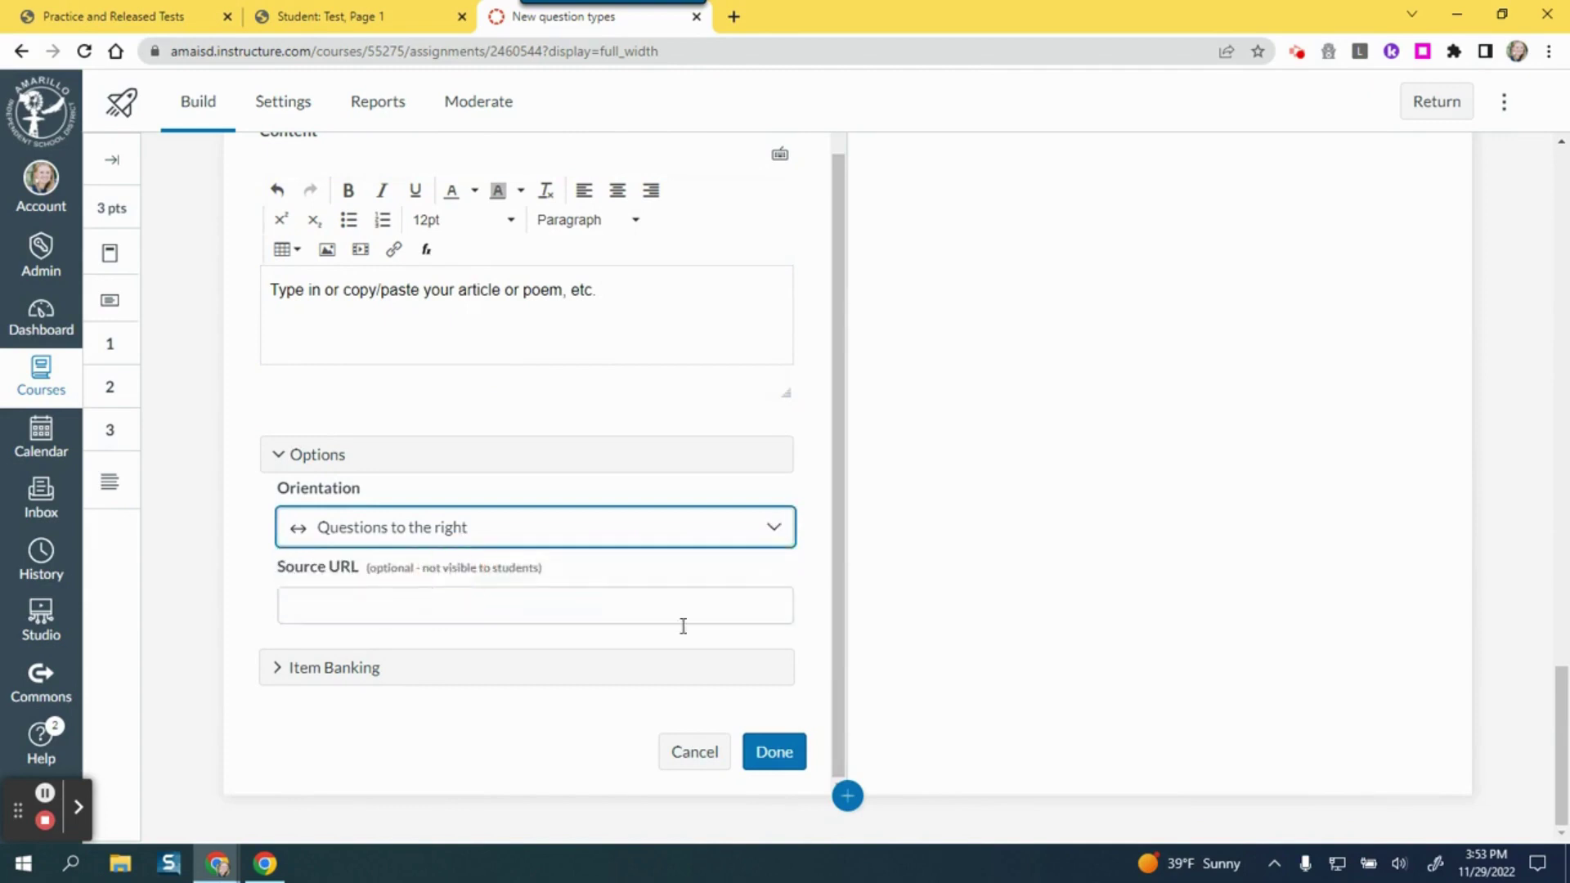
left_click(775, 765)
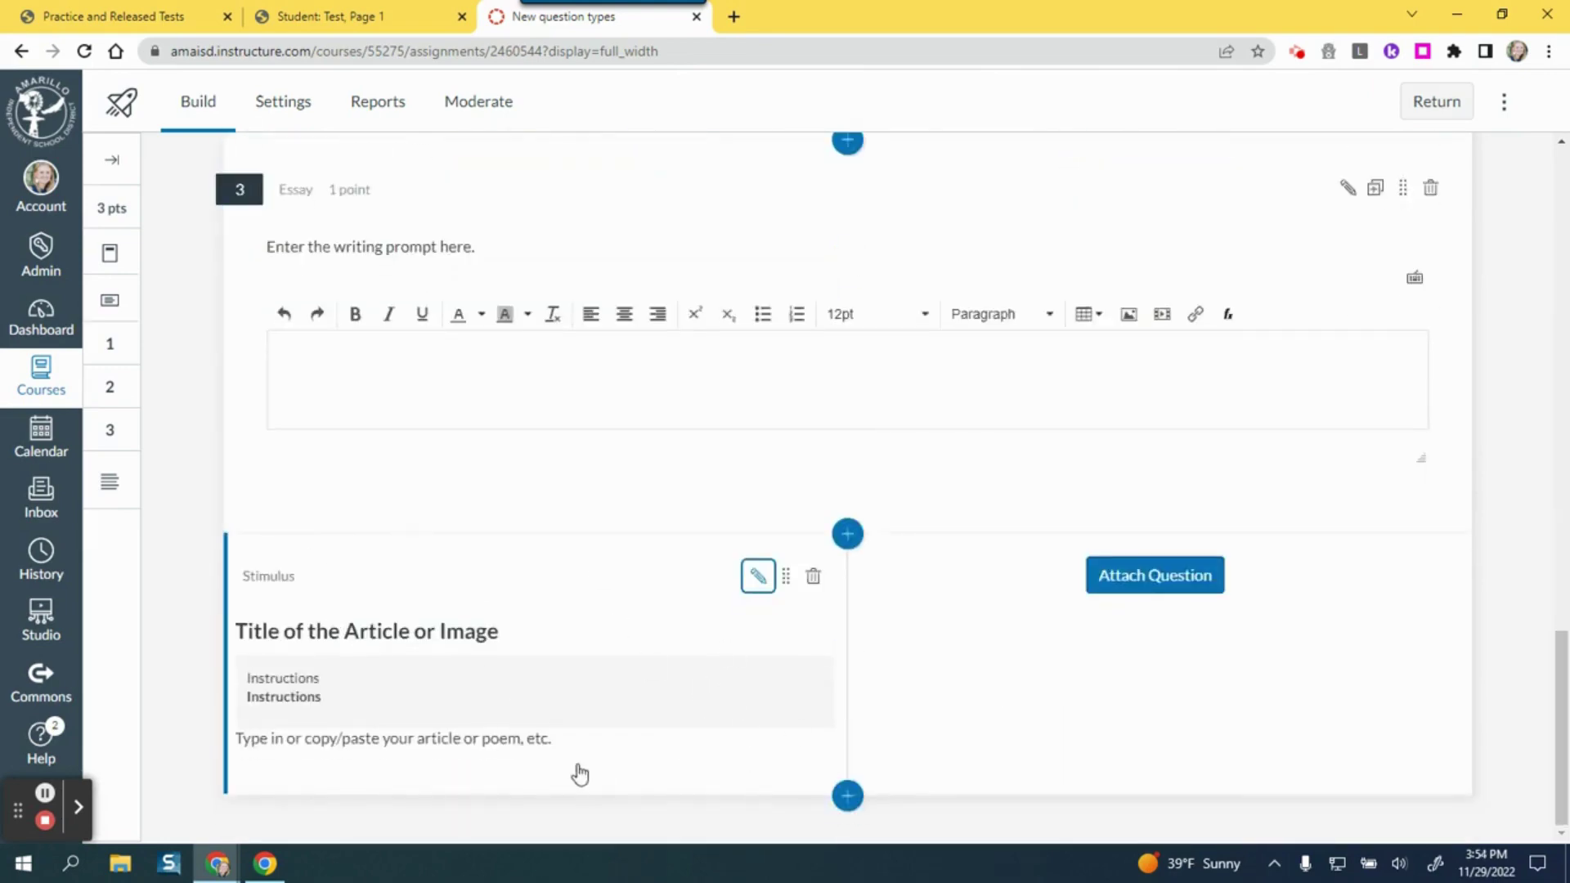
Attach an essay question to the stimulus, titled "Title" with the prompt "Enter prompt", and save it
left_click(1182, 594)
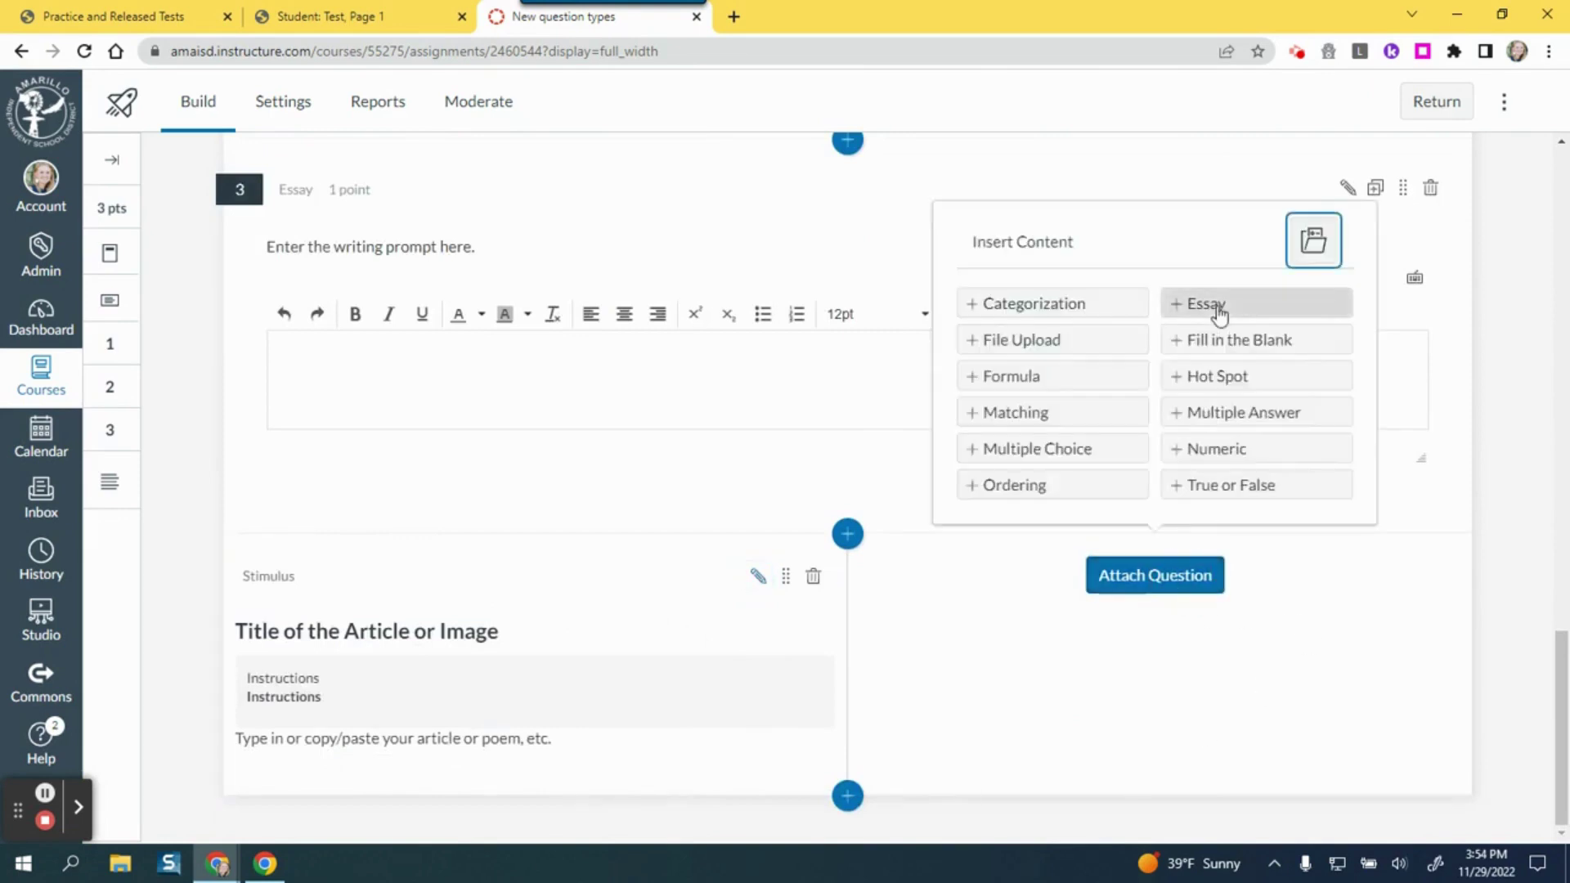
left_click(1218, 307)
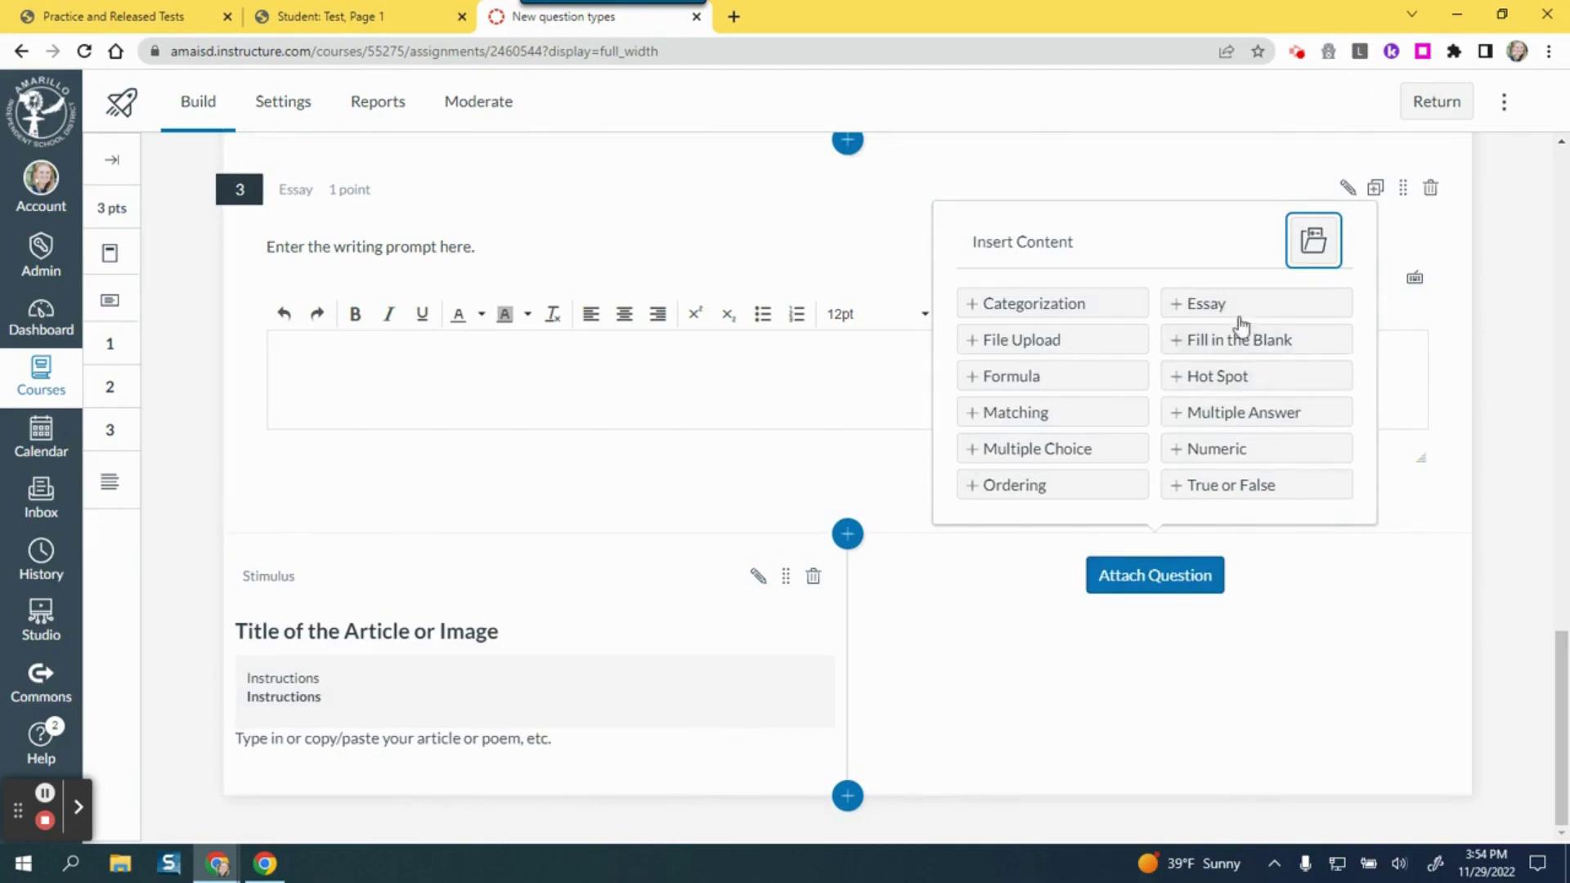
left_click(1214, 310)
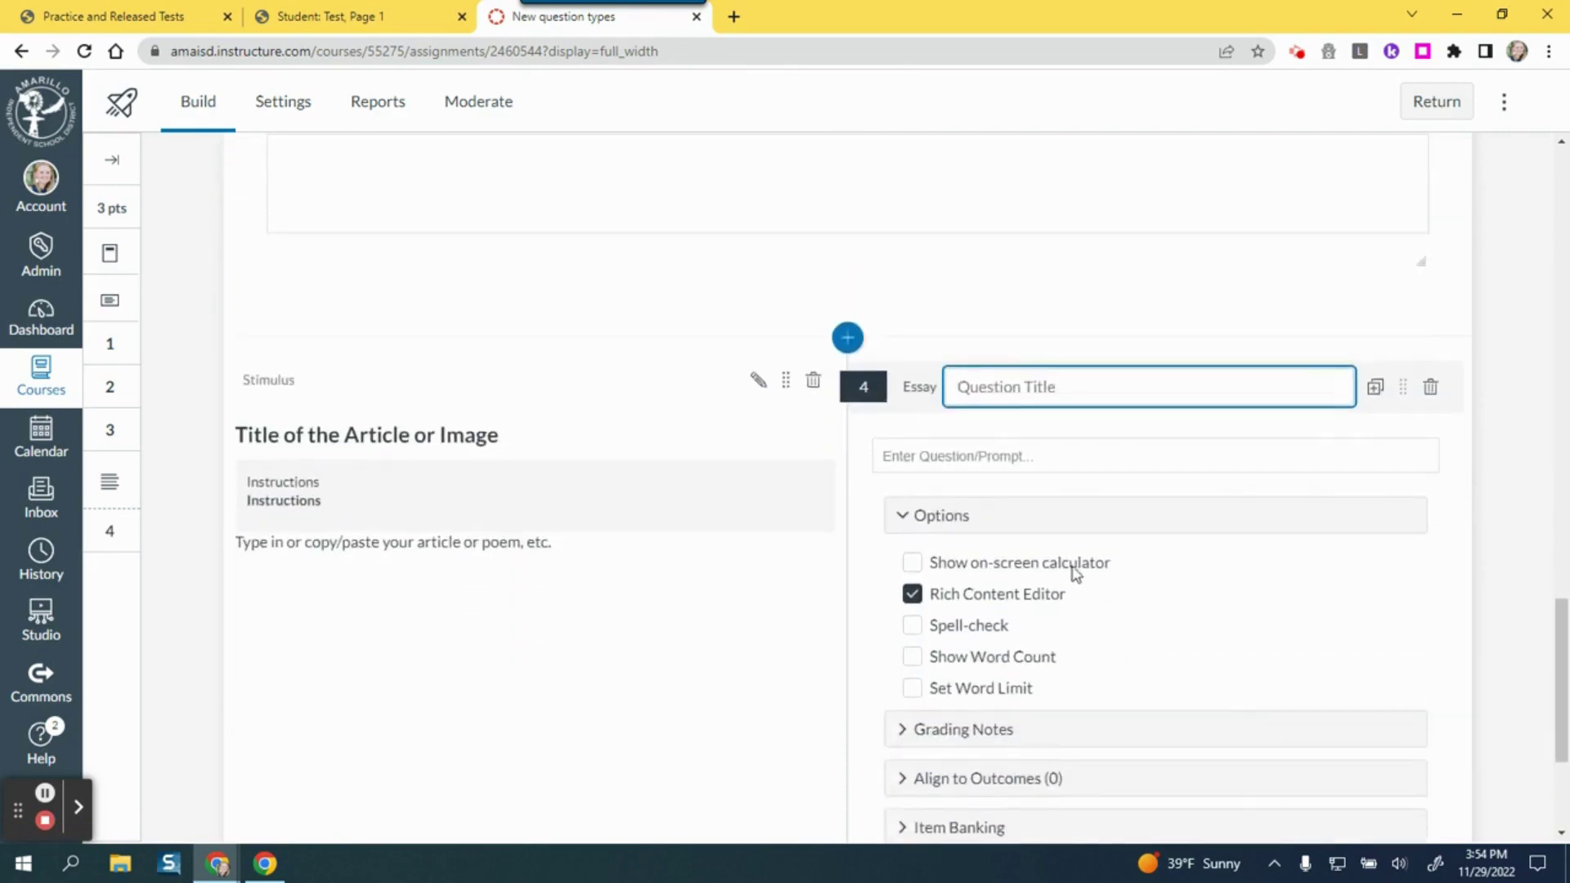
type("Title")
left_click(1032, 453)
type("Enter prompt")
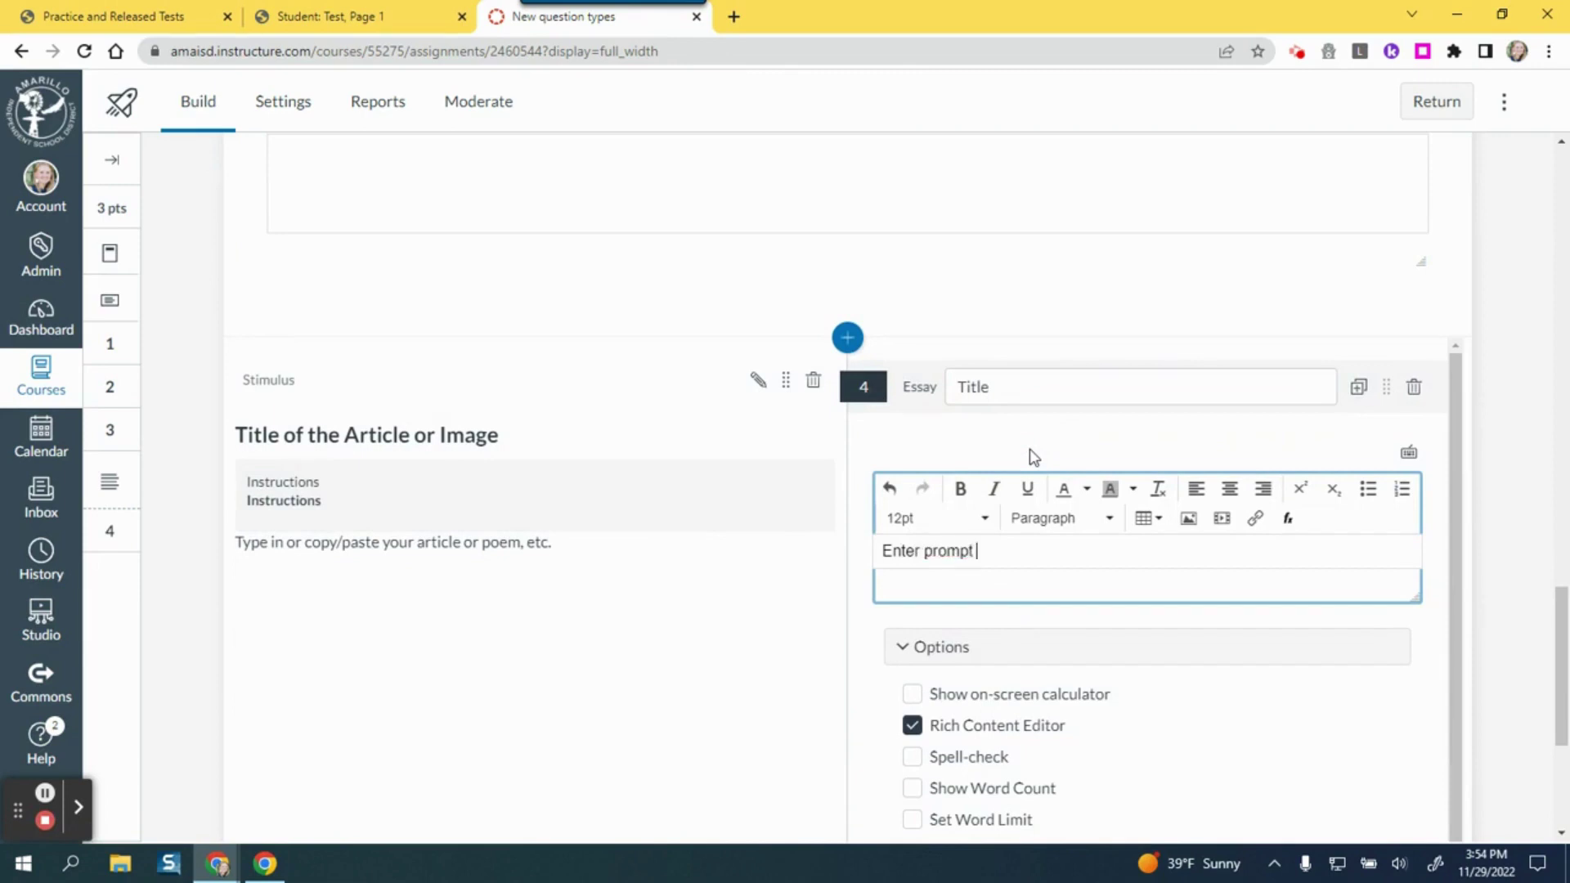
scroll(1072, 690, "down", 1)
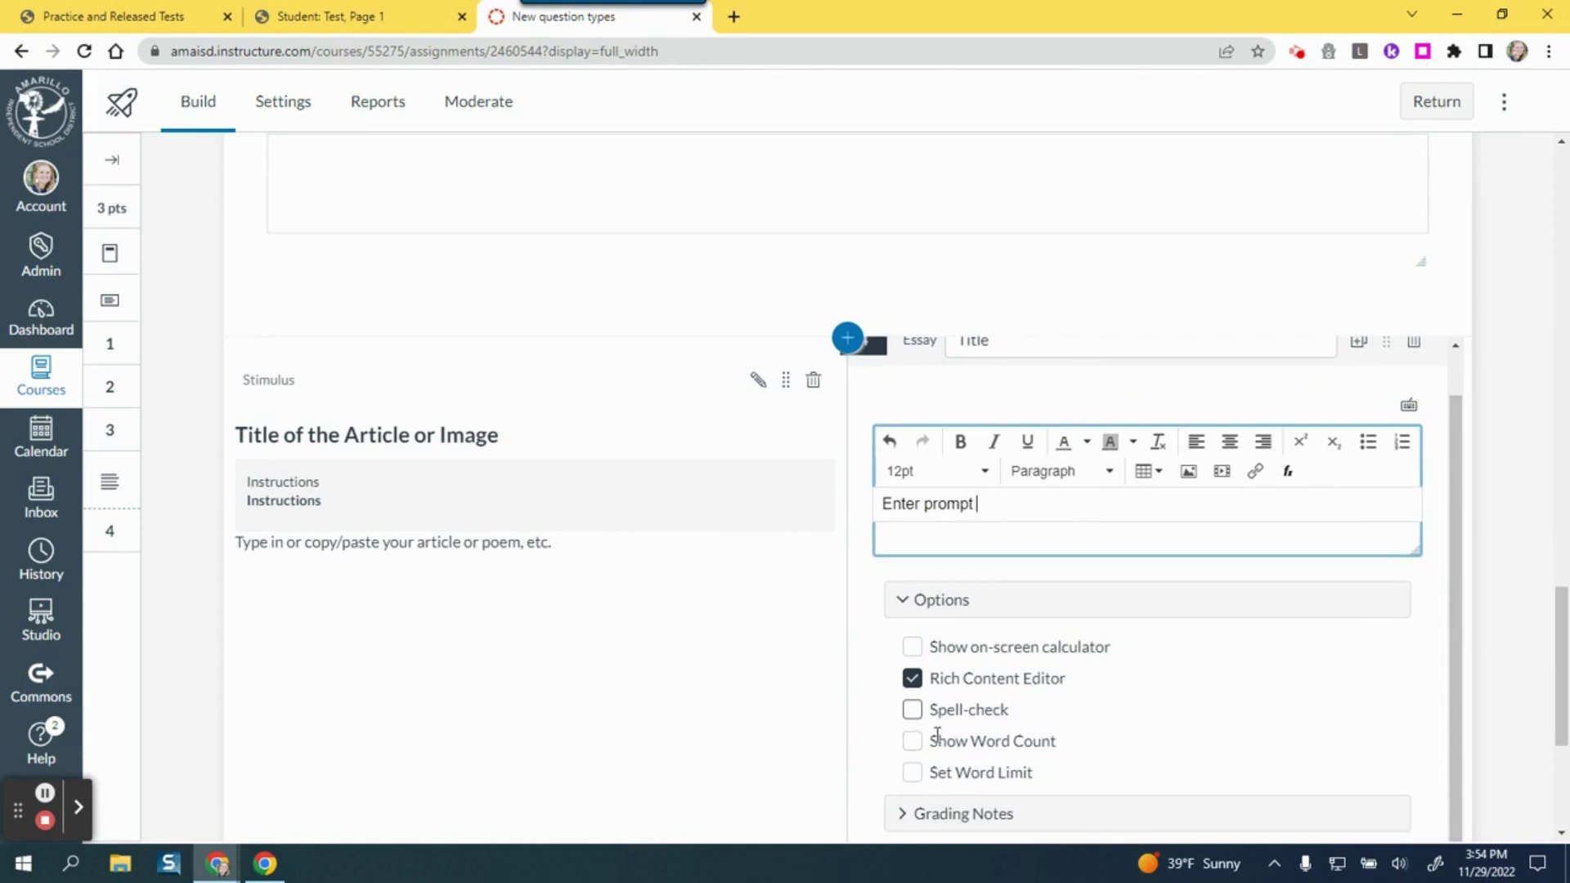
scroll(937, 736, "down", 4)
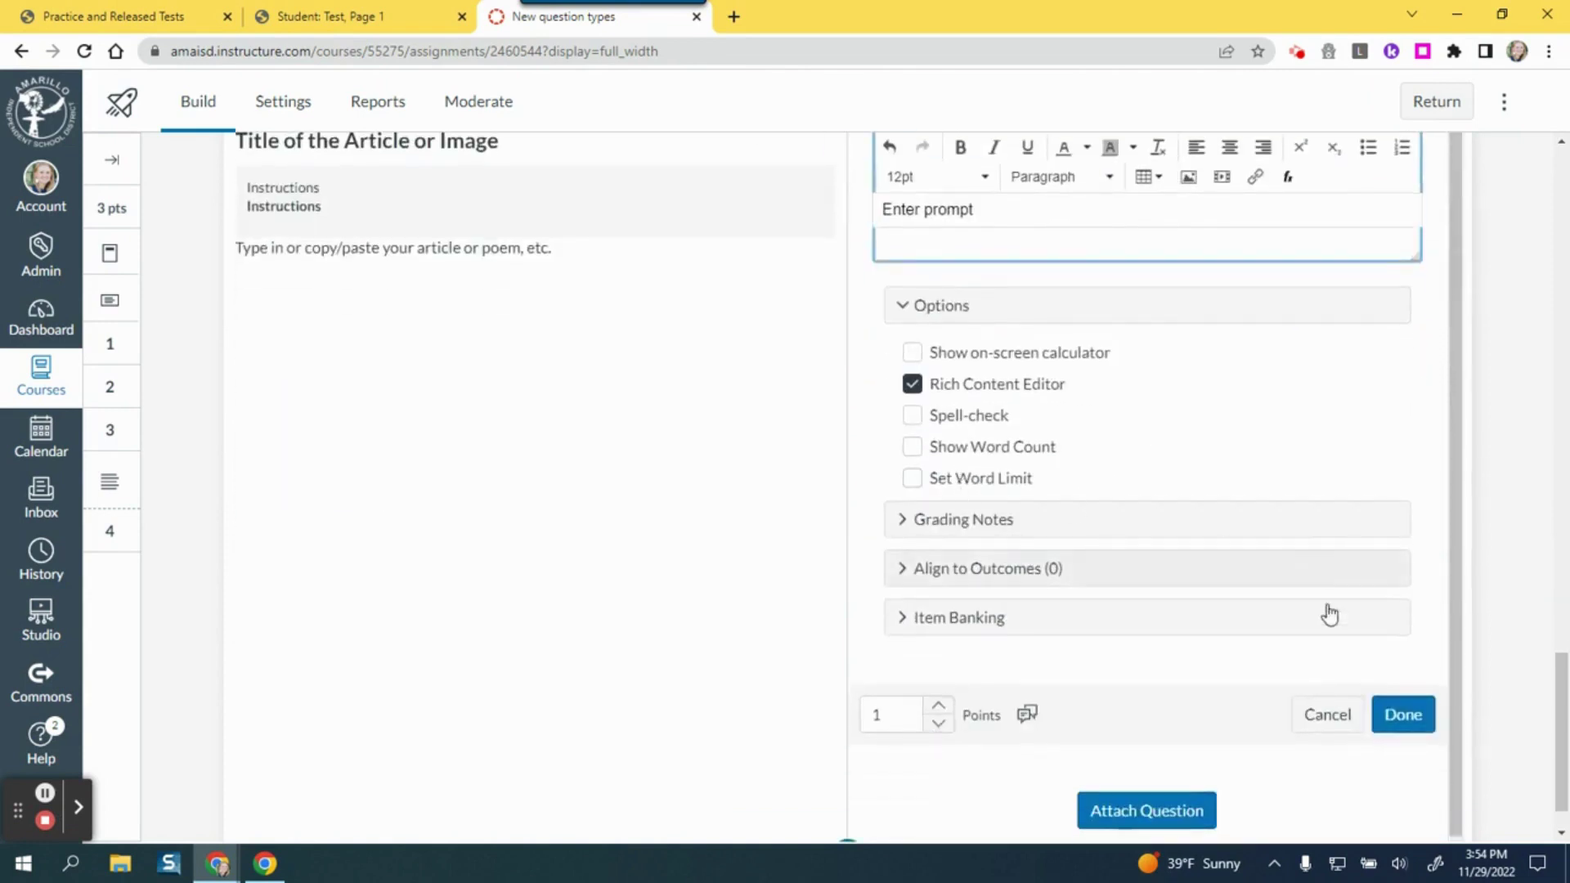
left_click(1403, 716)
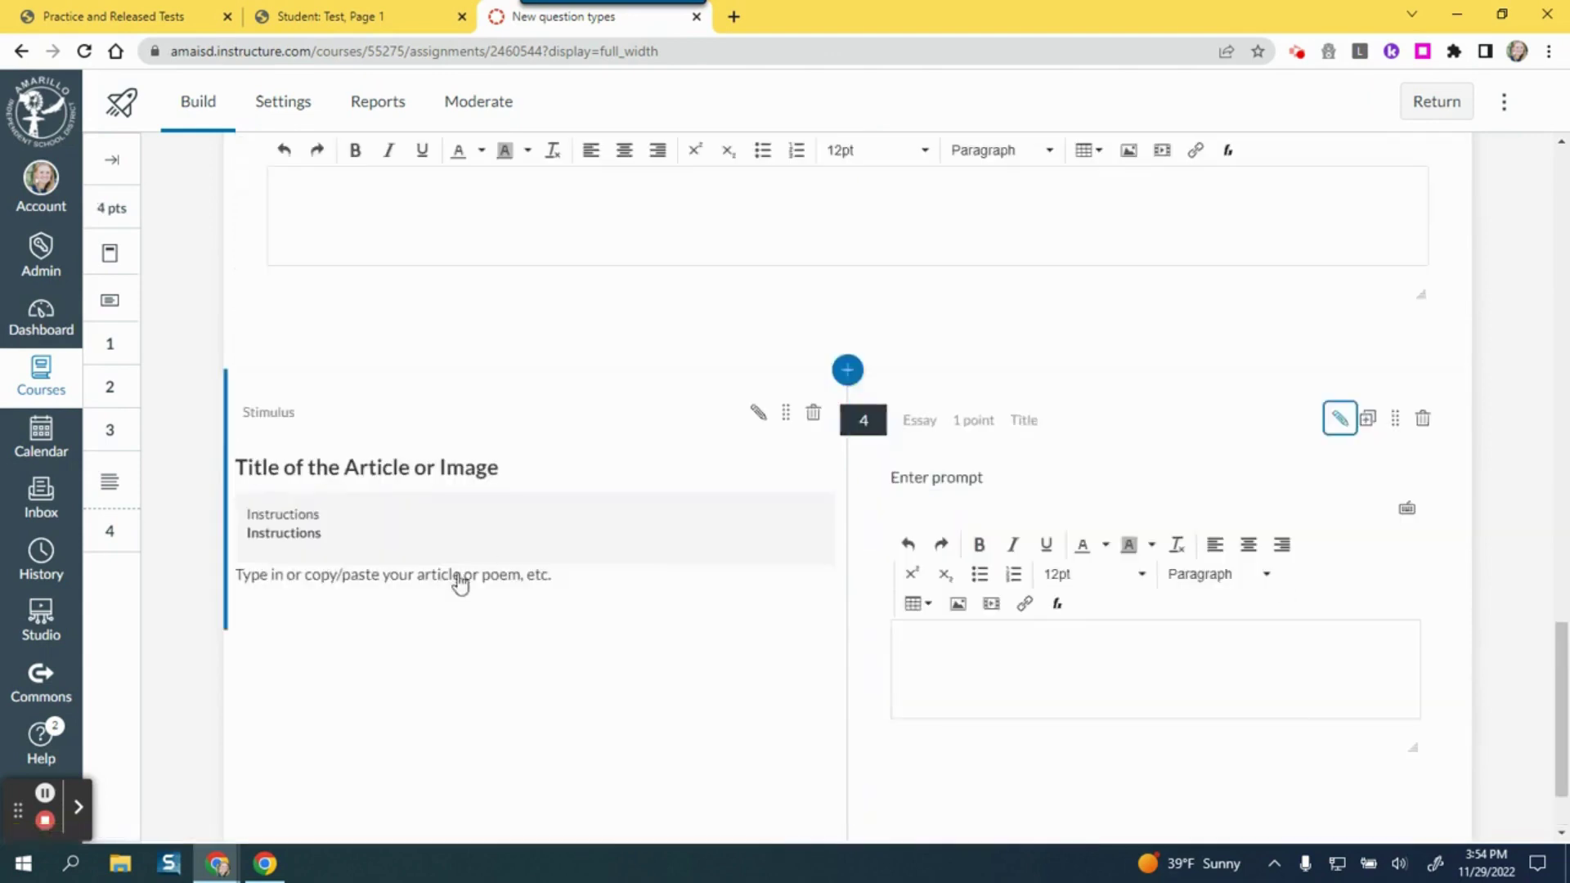
Attach a multiple choice question to the stimulus below its essay question, with the stem "random"
scroll(1001, 603, "down", 2)
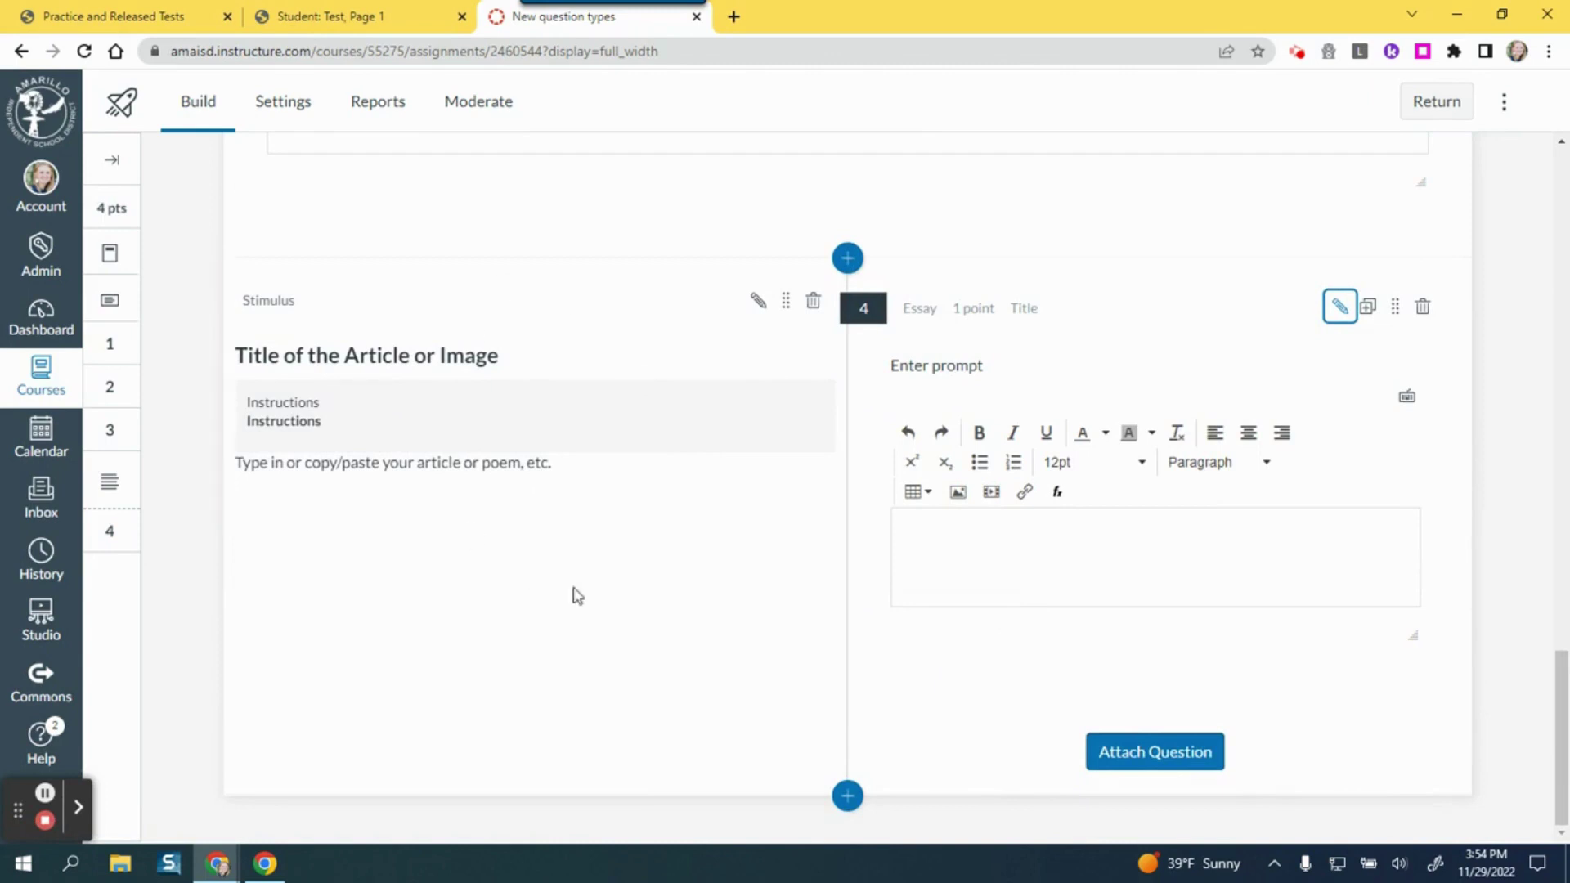
left_click(1173, 766)
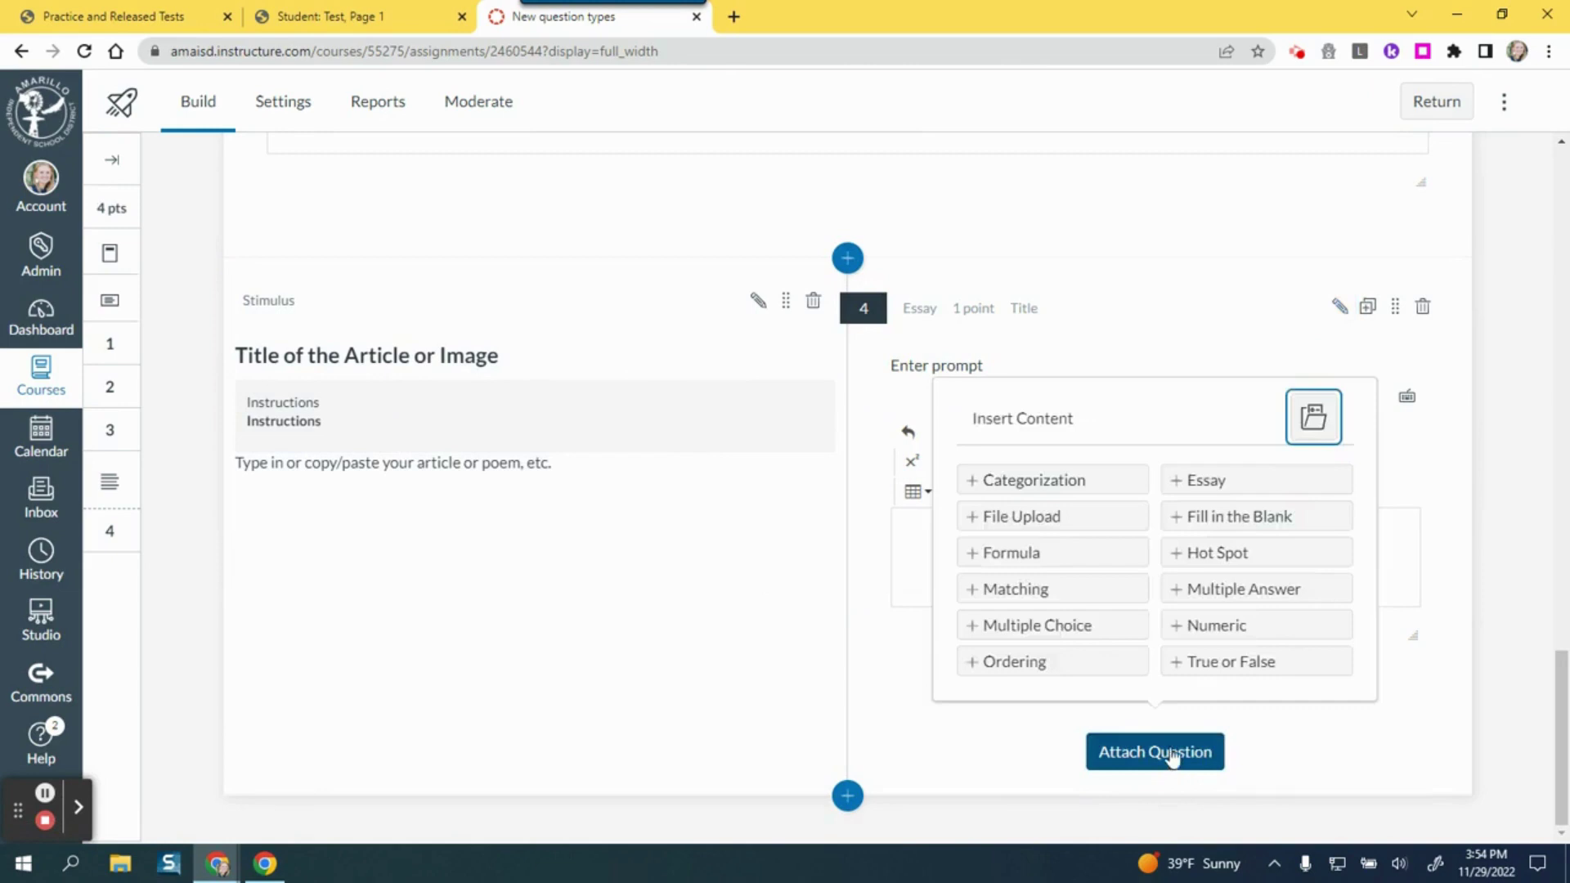
left_click(1053, 625)
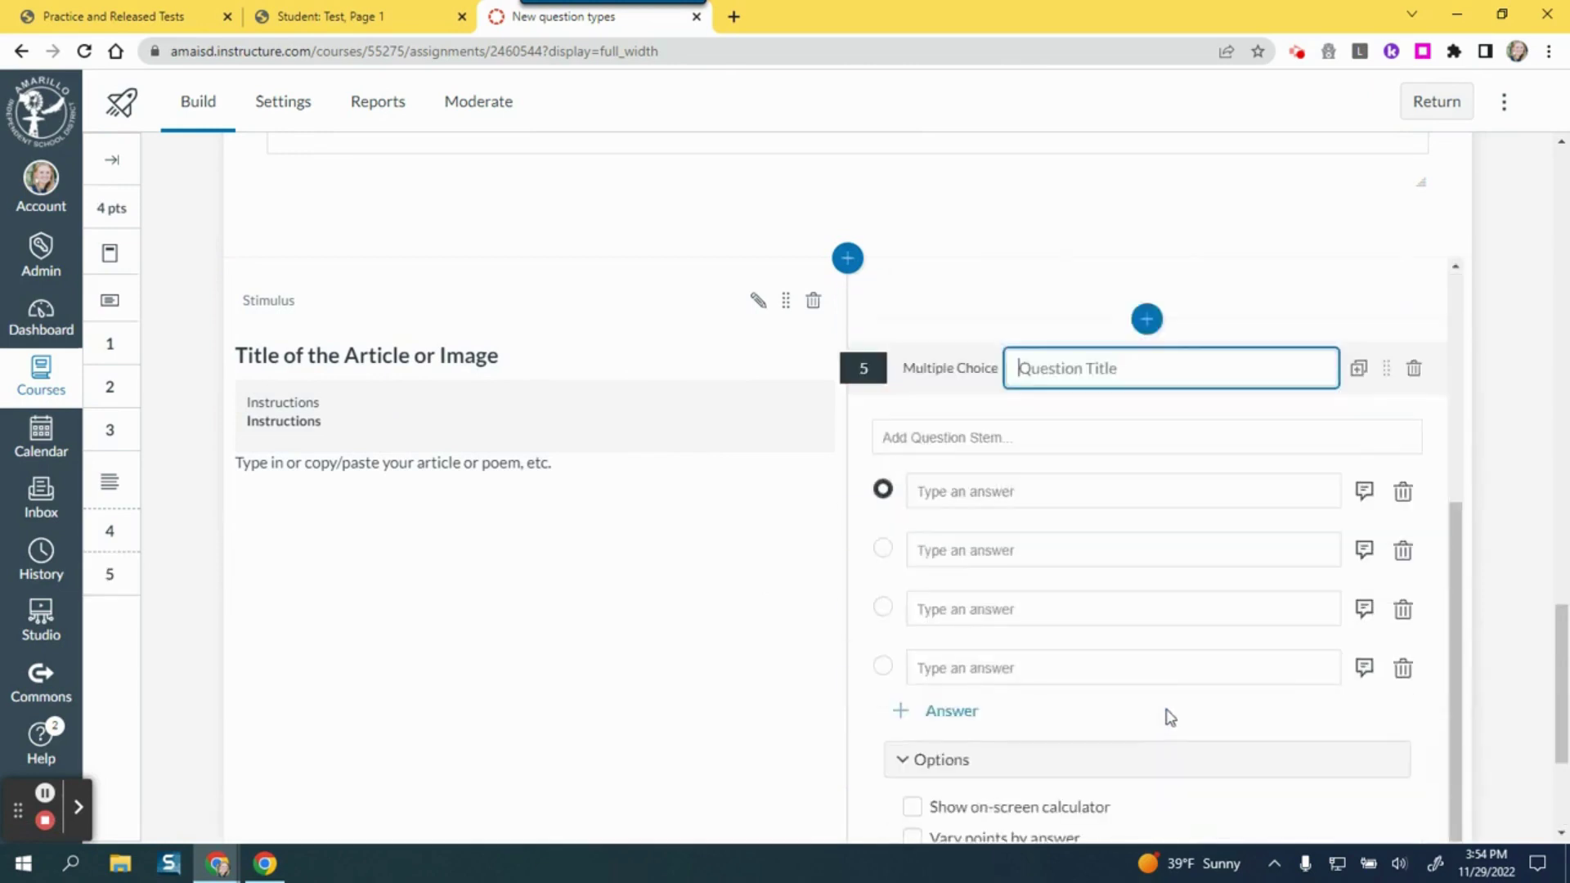
scroll(1445, 730, "down", 3)
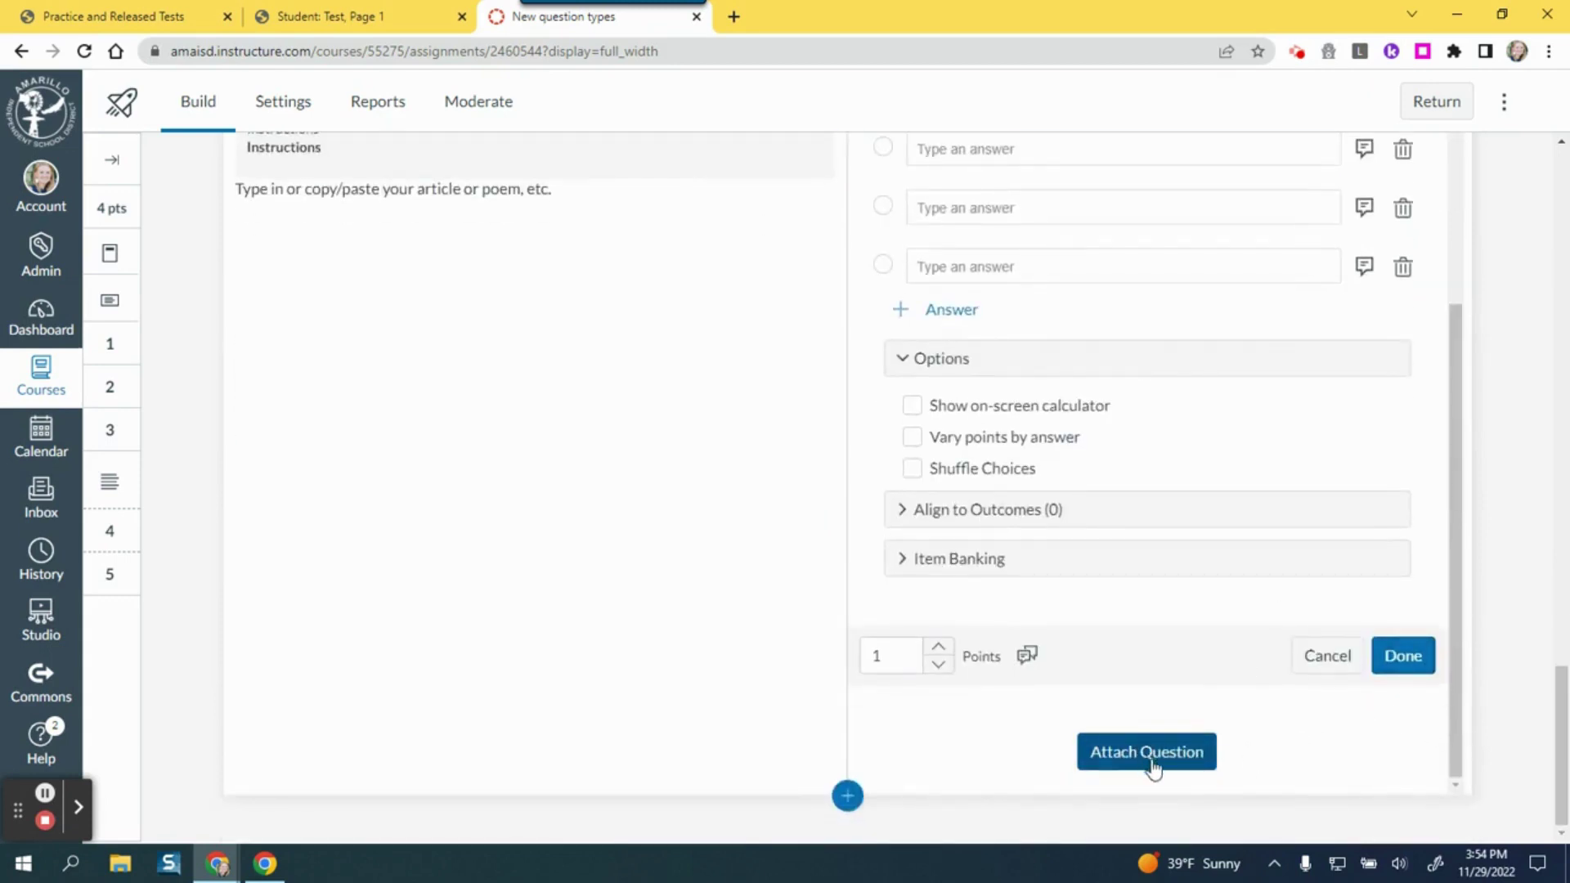
scroll(1210, 591, "up", 4)
left_click(978, 433)
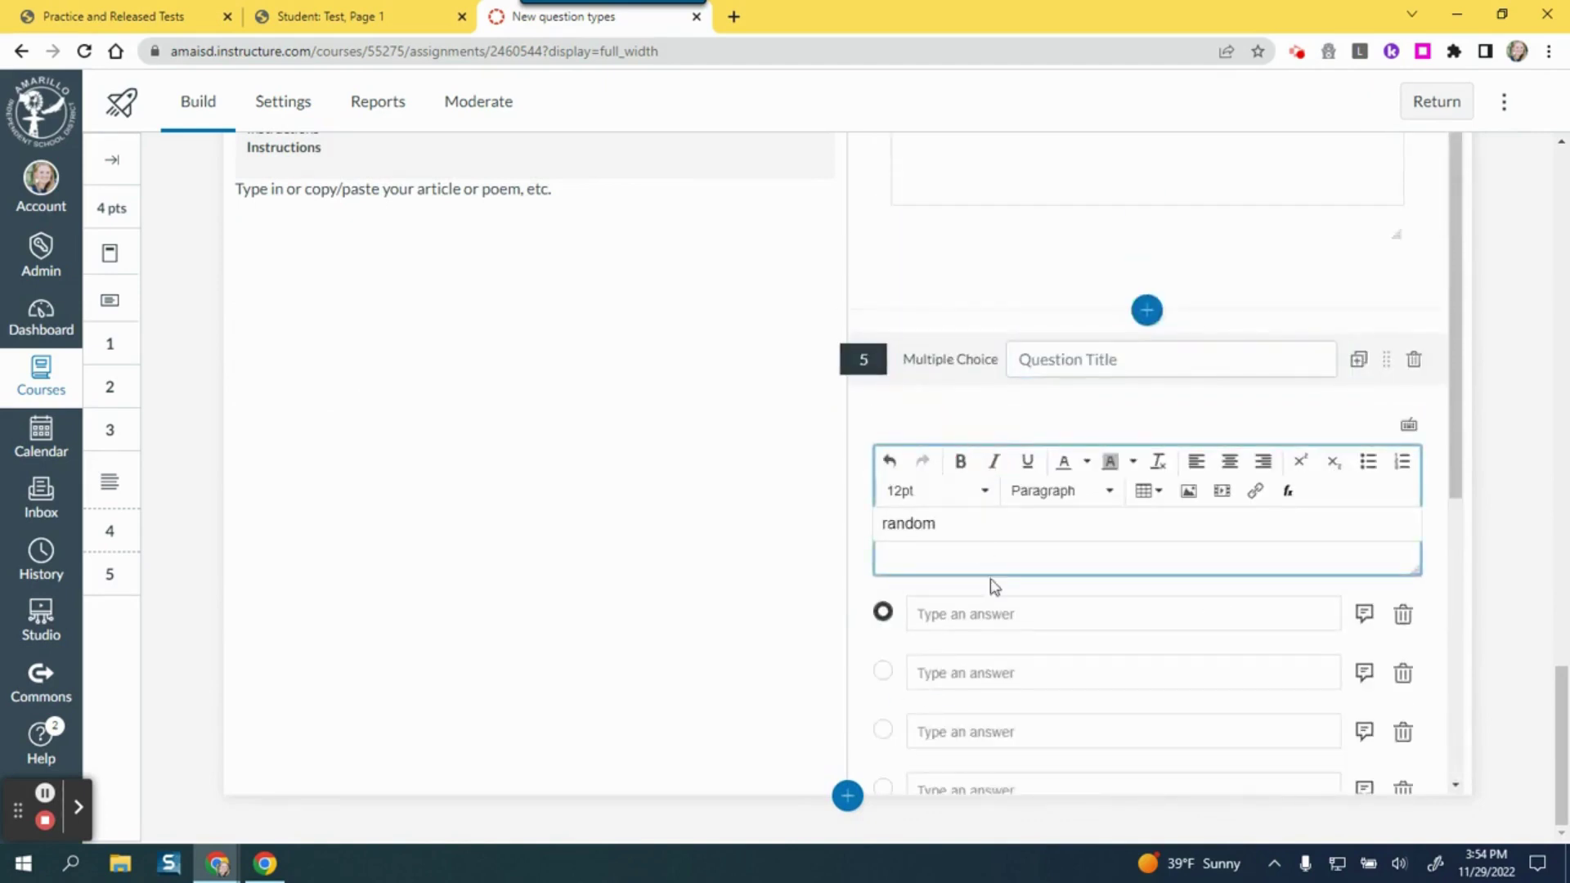
Enter "awef", "ef" and "ef" as the first three answers, and try to save the multiple choice question
left_click(1008, 622)
type("awef")
left_click(1011, 701)
type("ef")
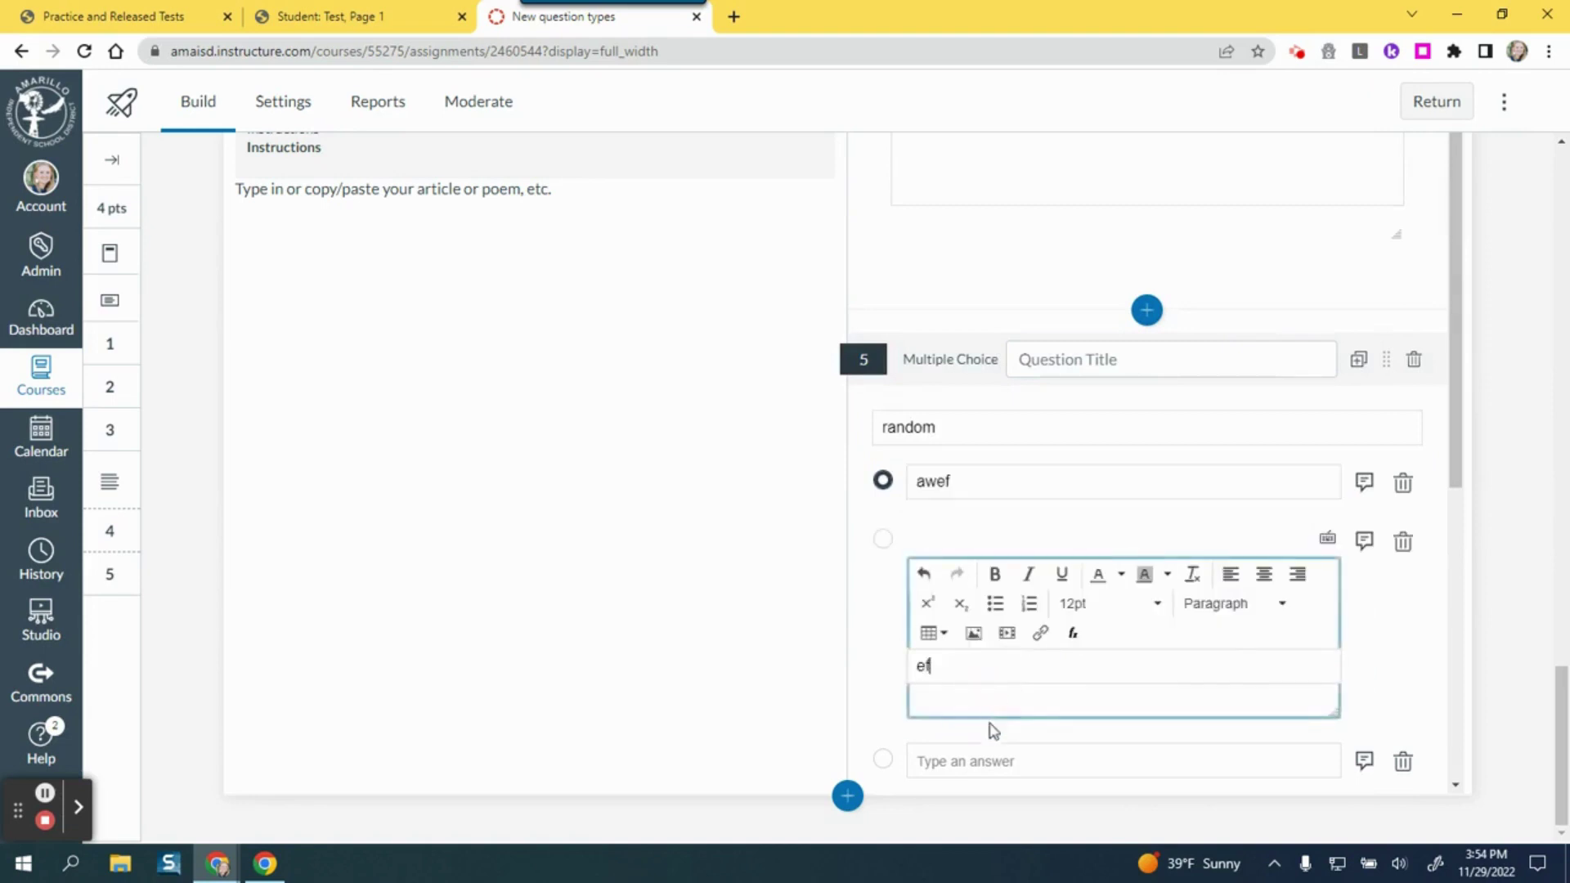
left_click(1009, 758)
scroll(1174, 750, "down", 5)
left_click(1401, 718)
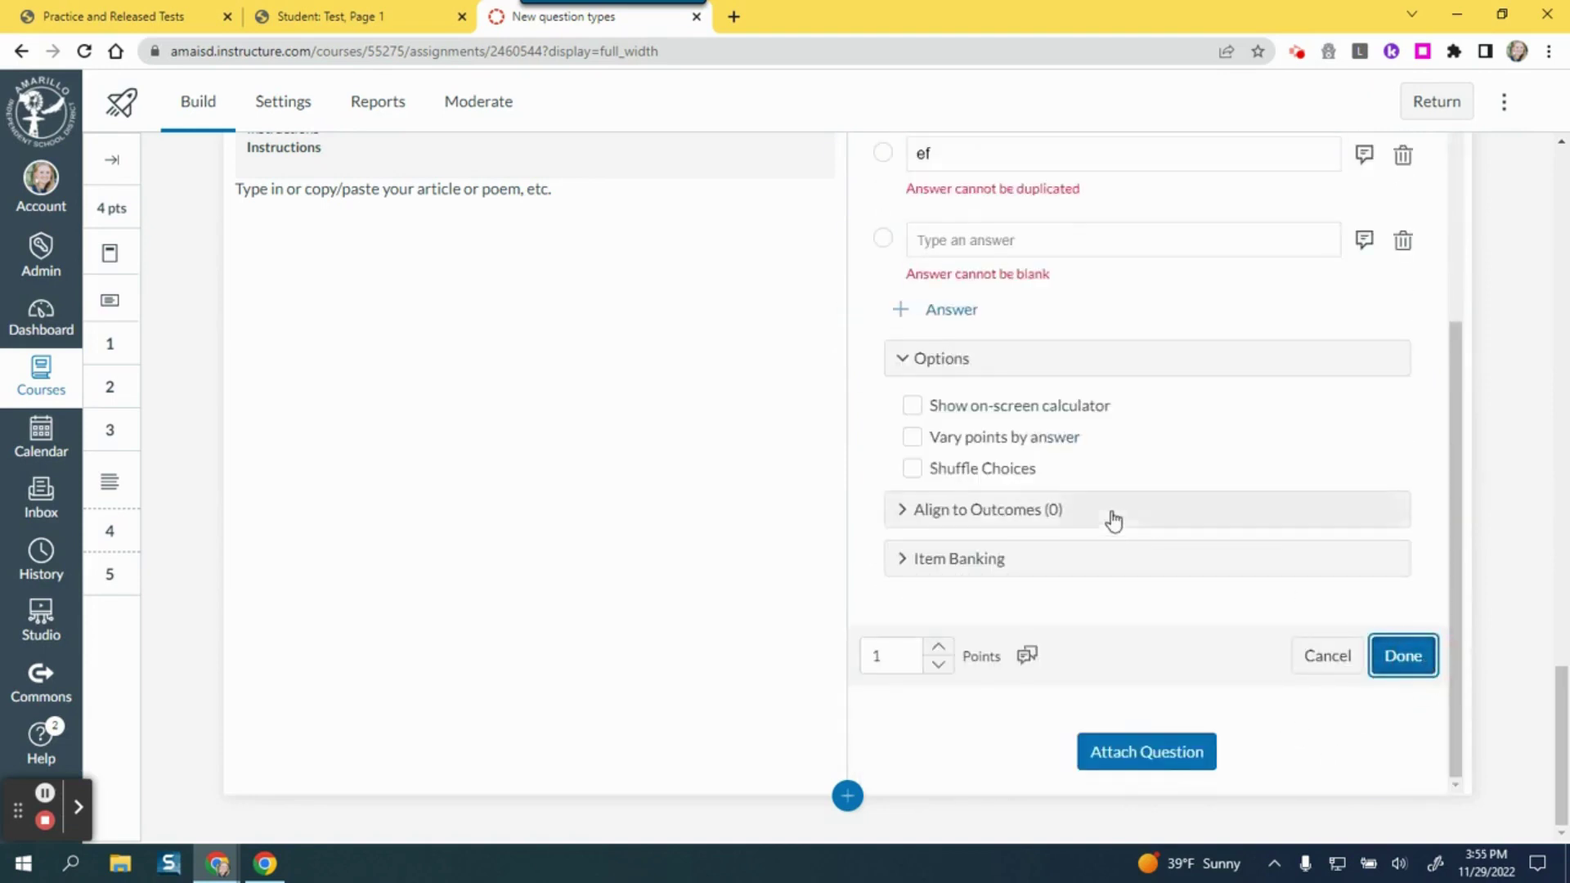
Delete the blank fourth answer and the duplicate third answer, and save the multiple choice question
scroll(1127, 495, "up", 3)
left_click(1402, 532)
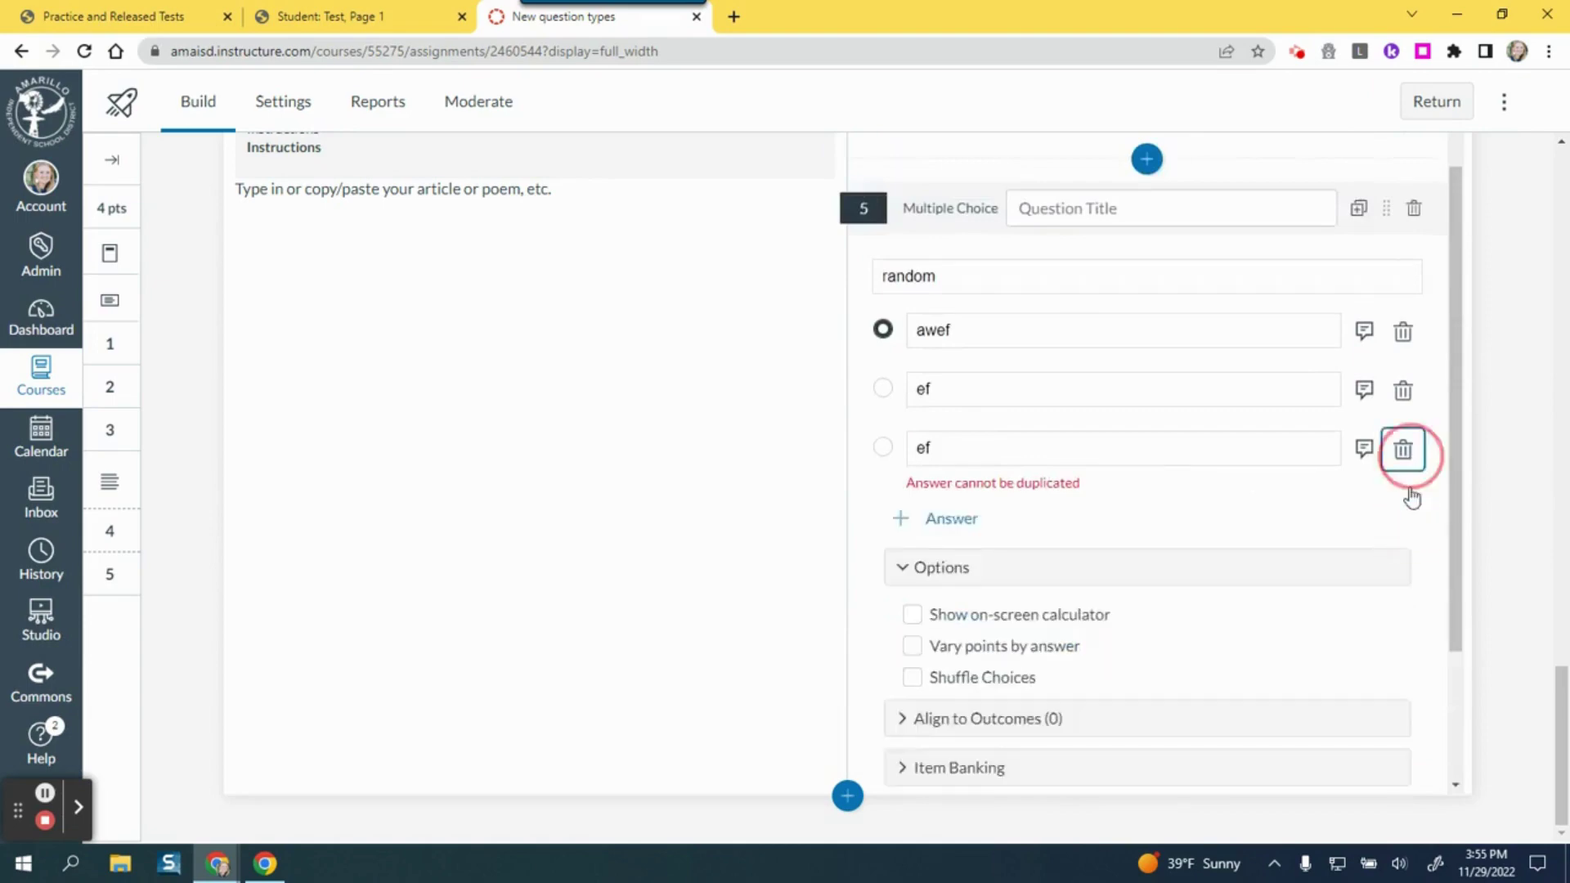
left_click(1403, 449)
scroll(1395, 687, "down", 2)
left_click(1397, 659)
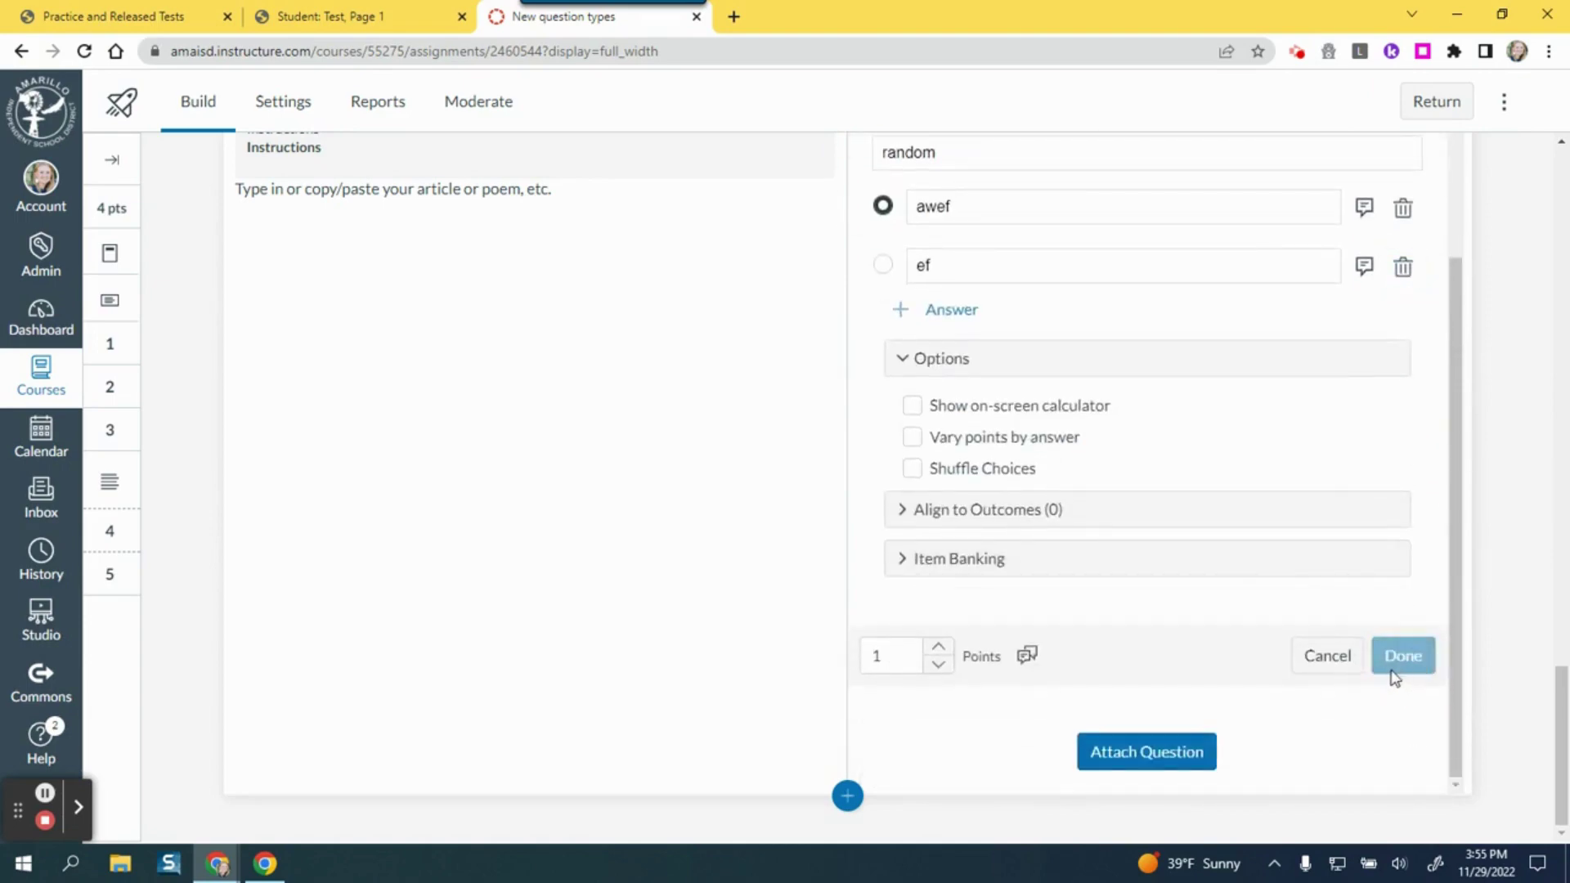
Preview the quiz and examine how the stimulus and its two attached questions are laid out for students
scroll(1395, 679, "up", 20)
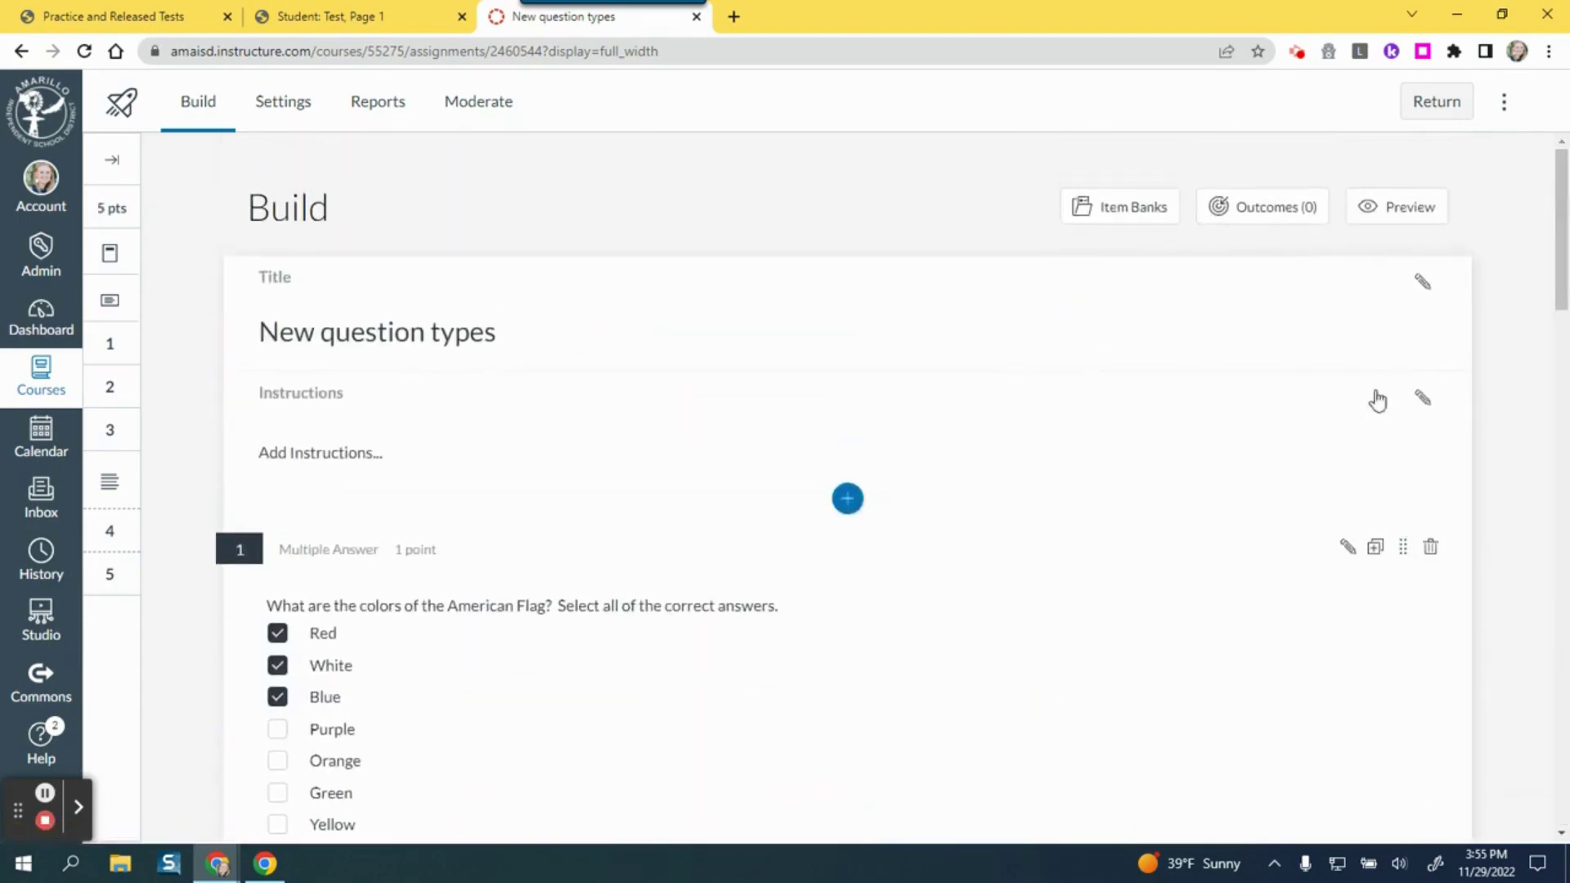
left_click(1391, 209)
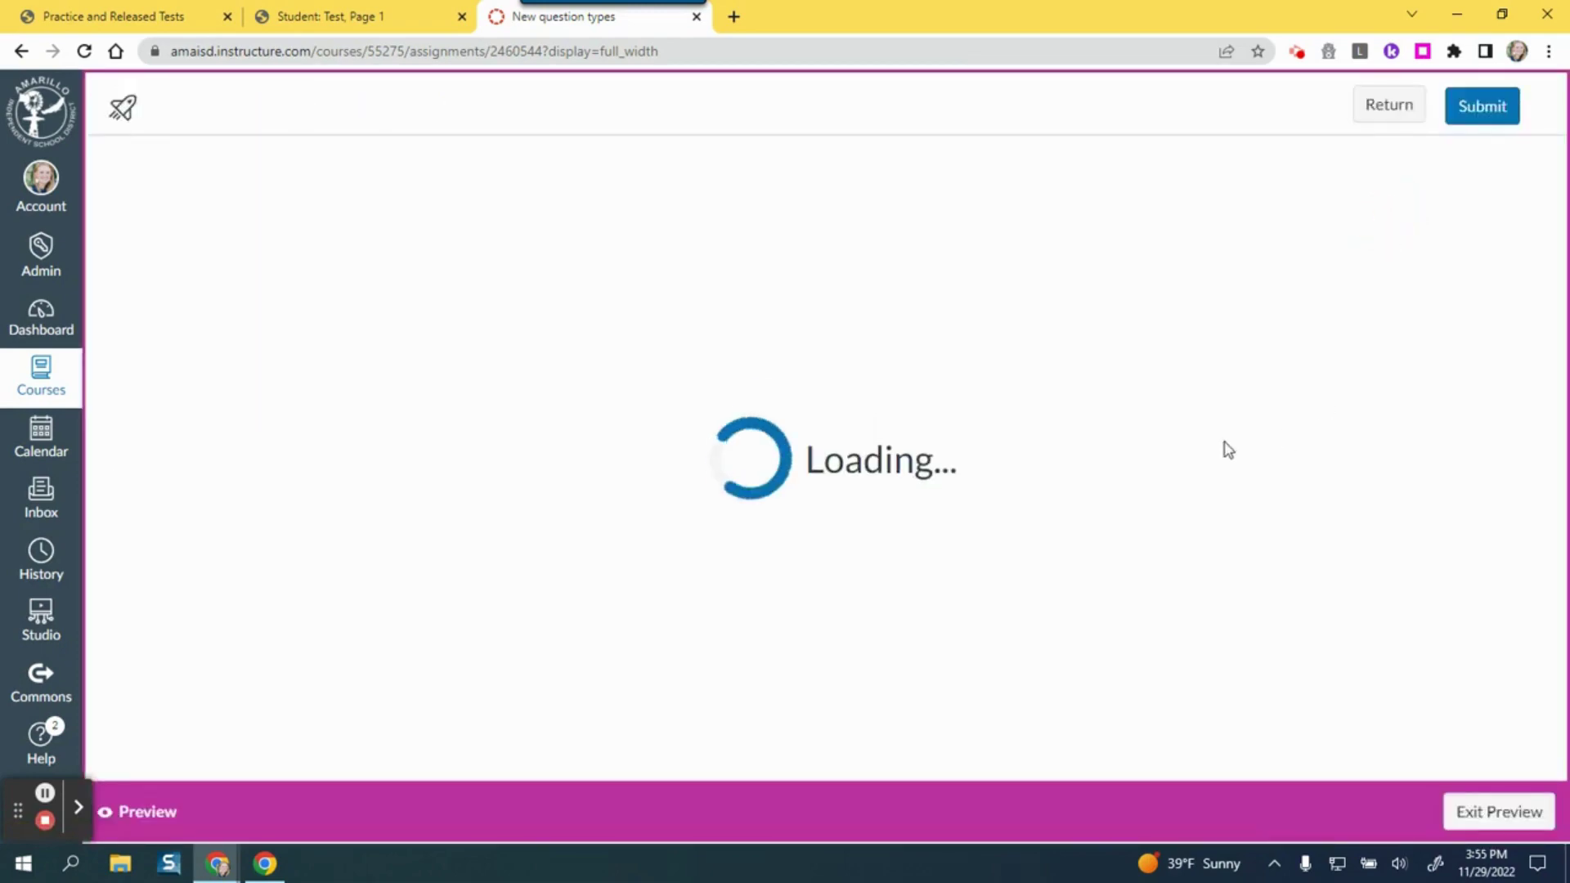
scroll(1243, 491, "down", 8)
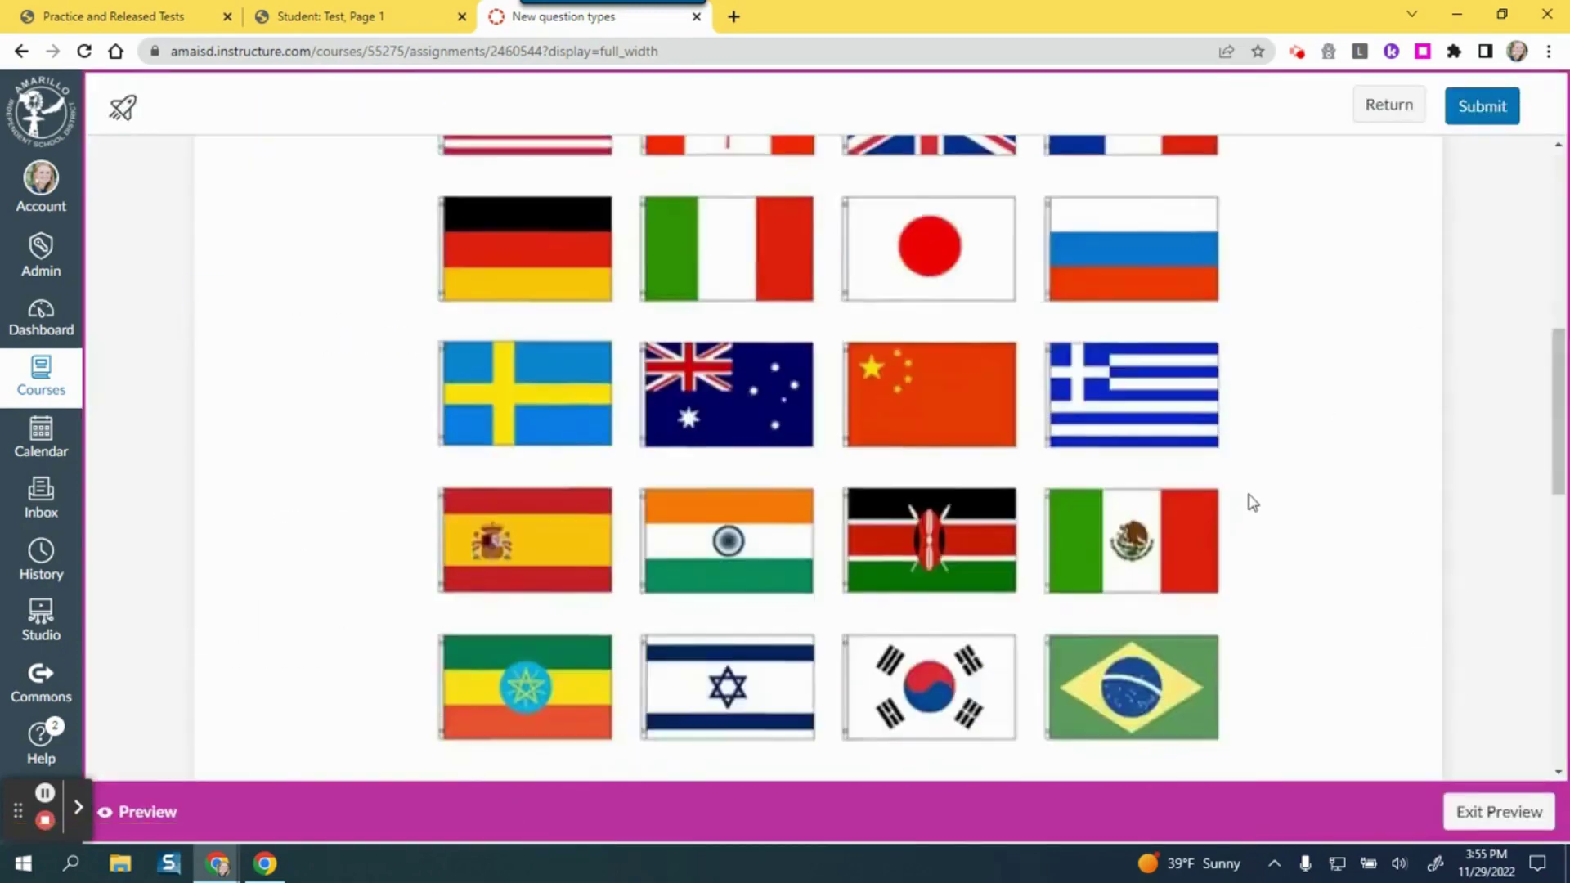
scroll(1252, 503, "down", 10)
scroll(494, 508, "up", 4)
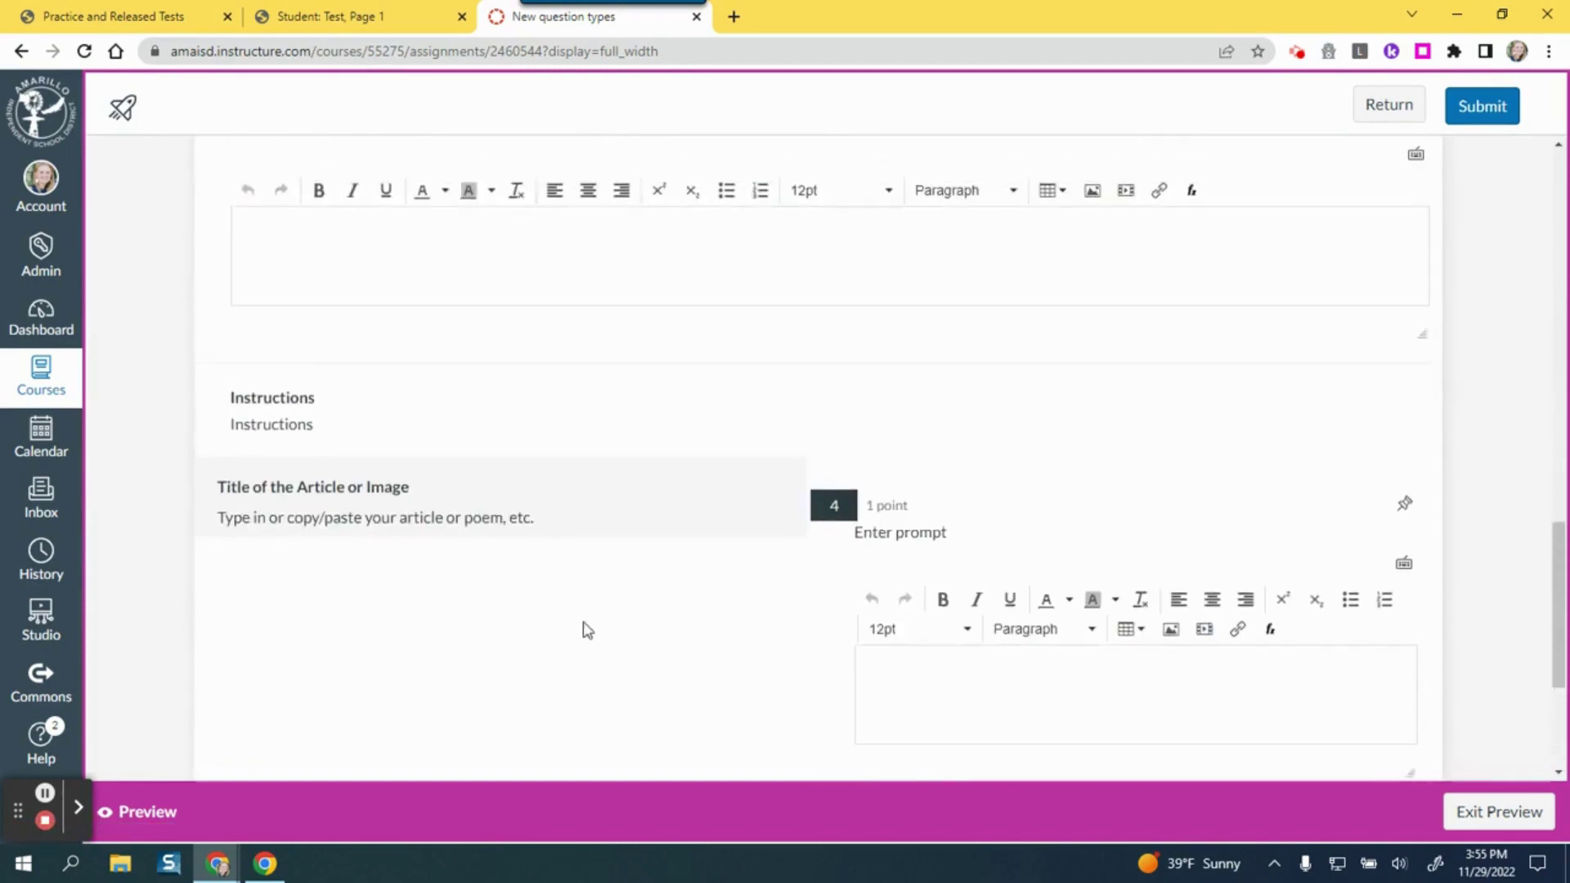
scroll(644, 619, "up", 3)
scroll(644, 619, "down", 5)
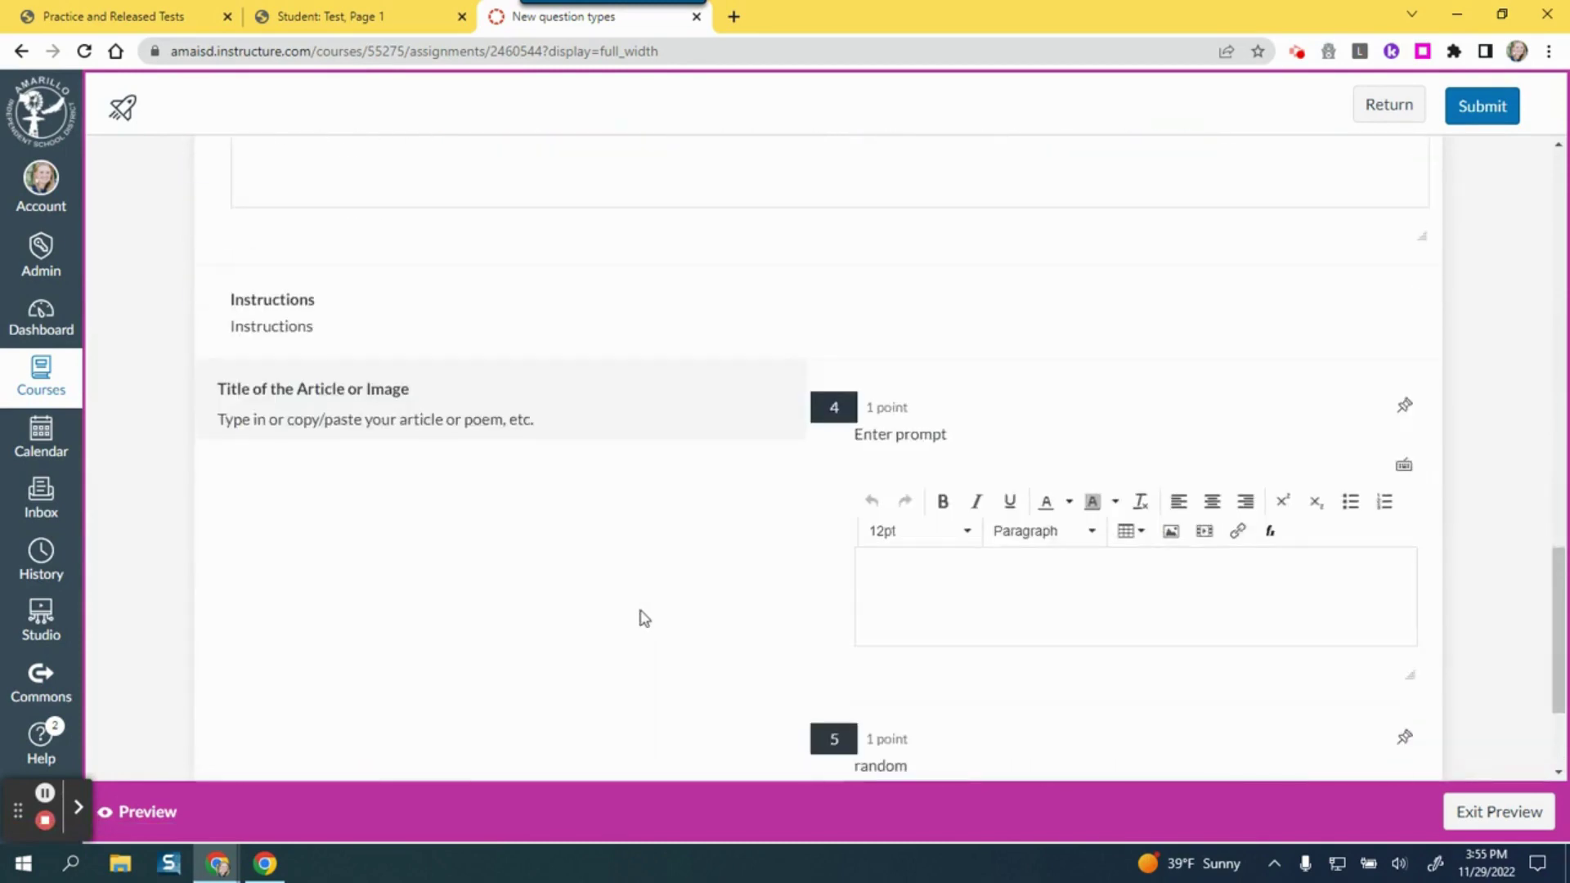
scroll(644, 619, "down", 3)
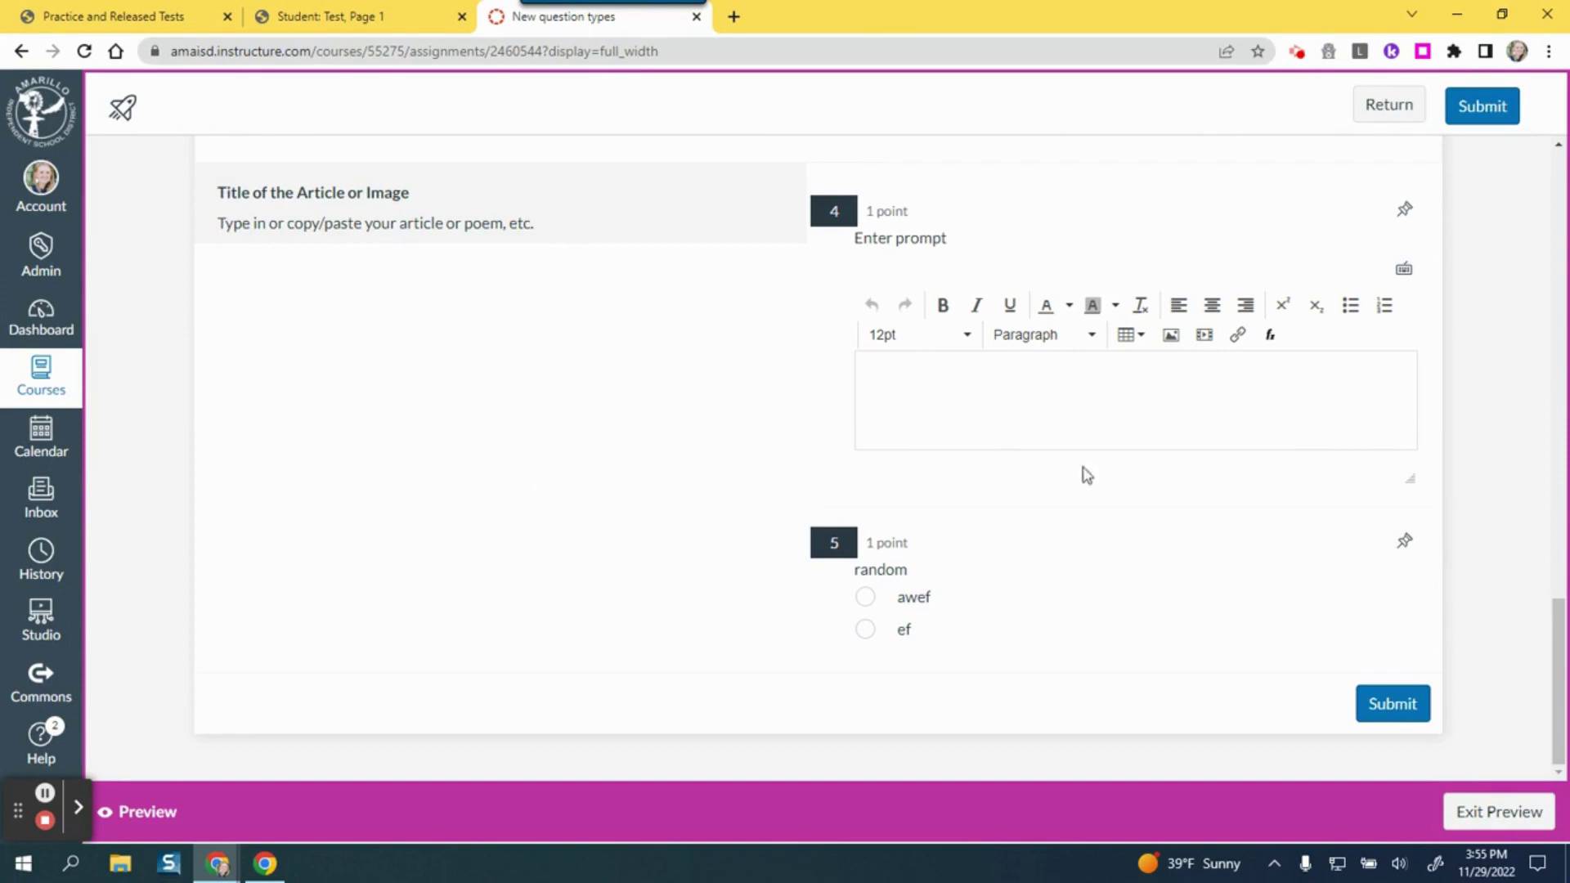
Answer the stimulus essay question with "answer" and choose "awef" for the multiple choice question in the preview
left_click(1052, 412)
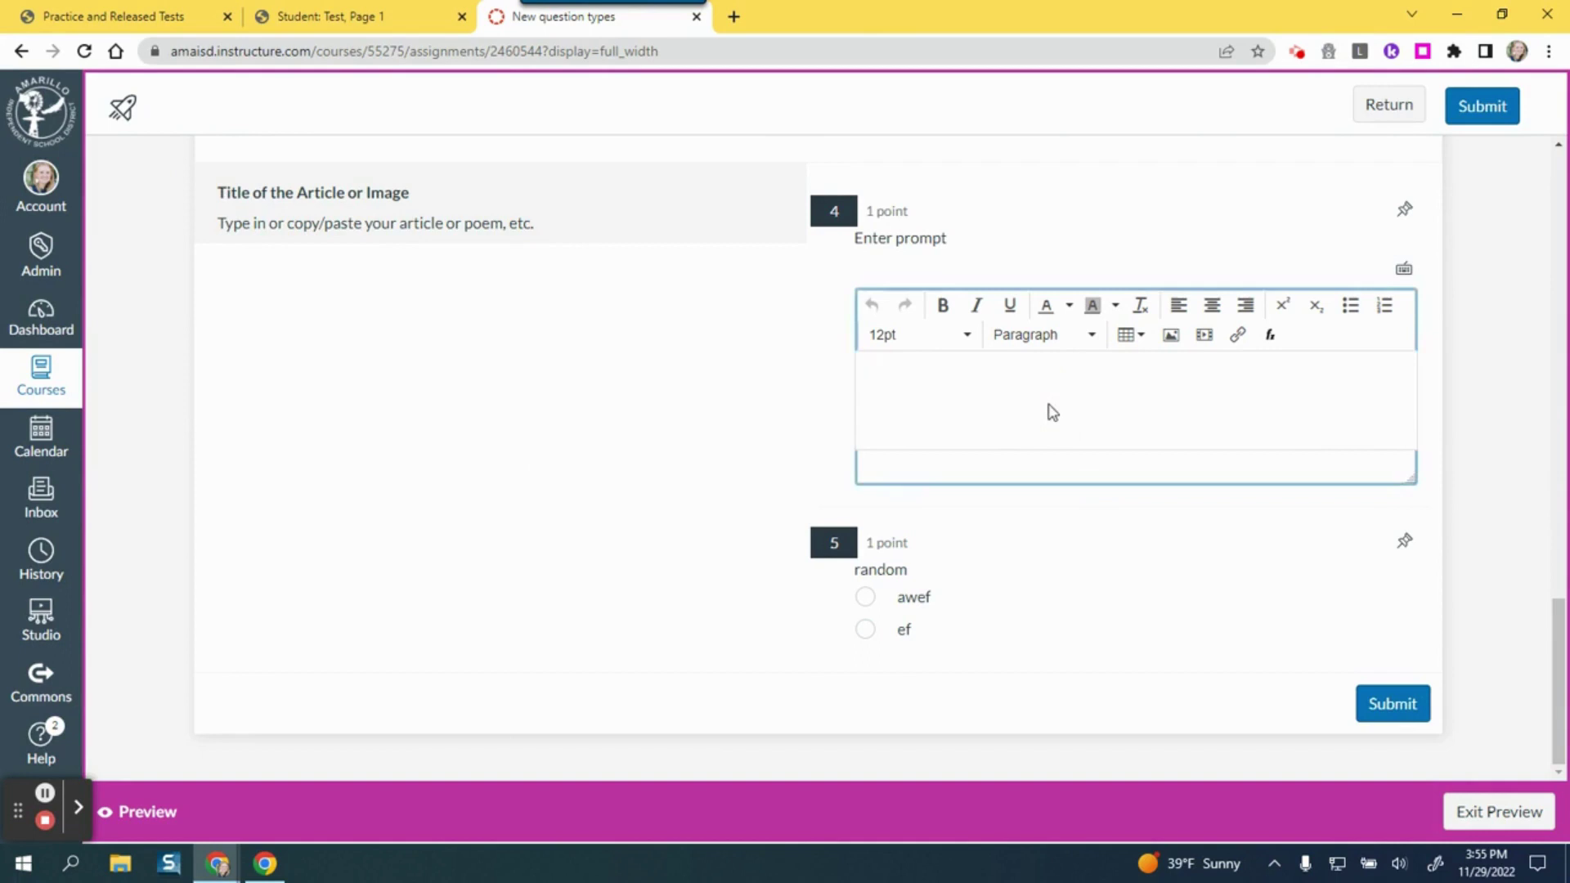
type("answer")
left_click(865, 597)
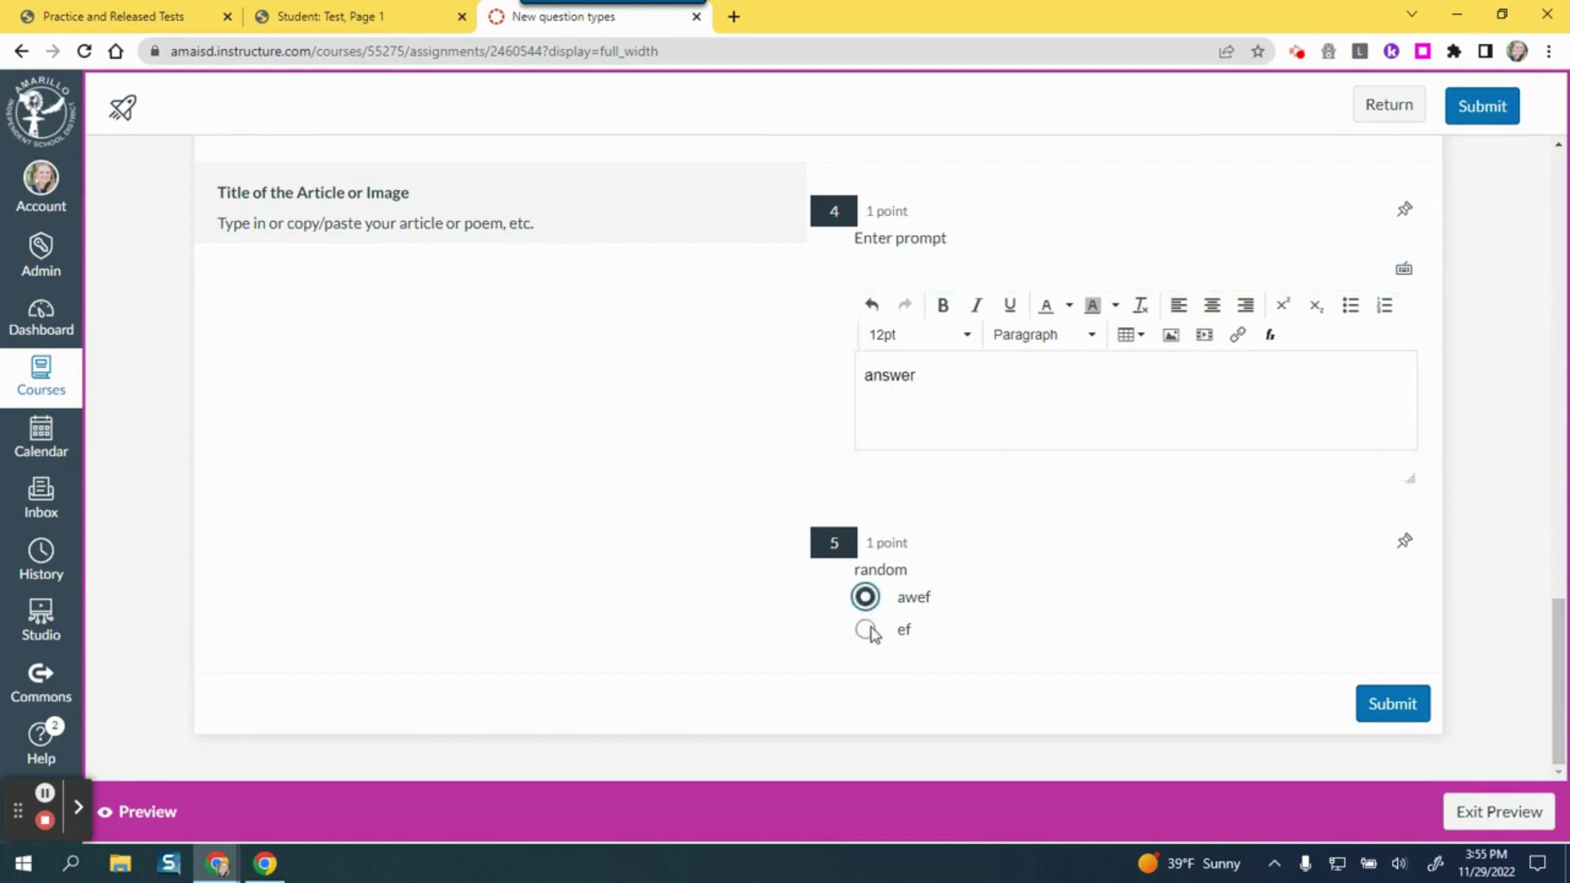